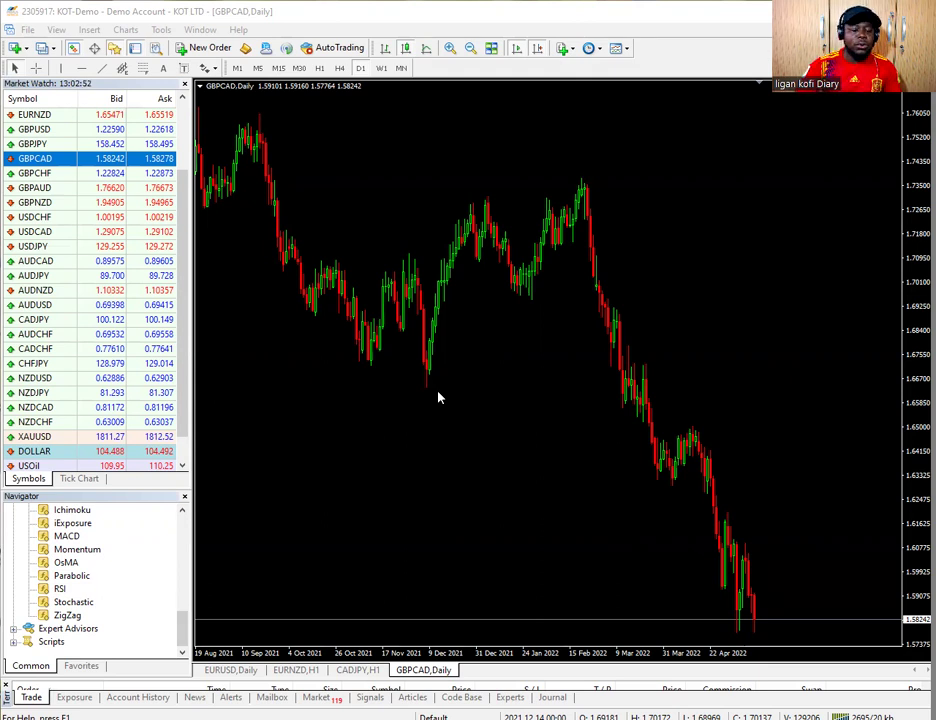
- Add the MACD indicator to the GBPCAD daily chart with its existing default settings
scroll(88, 562, "up", 1)
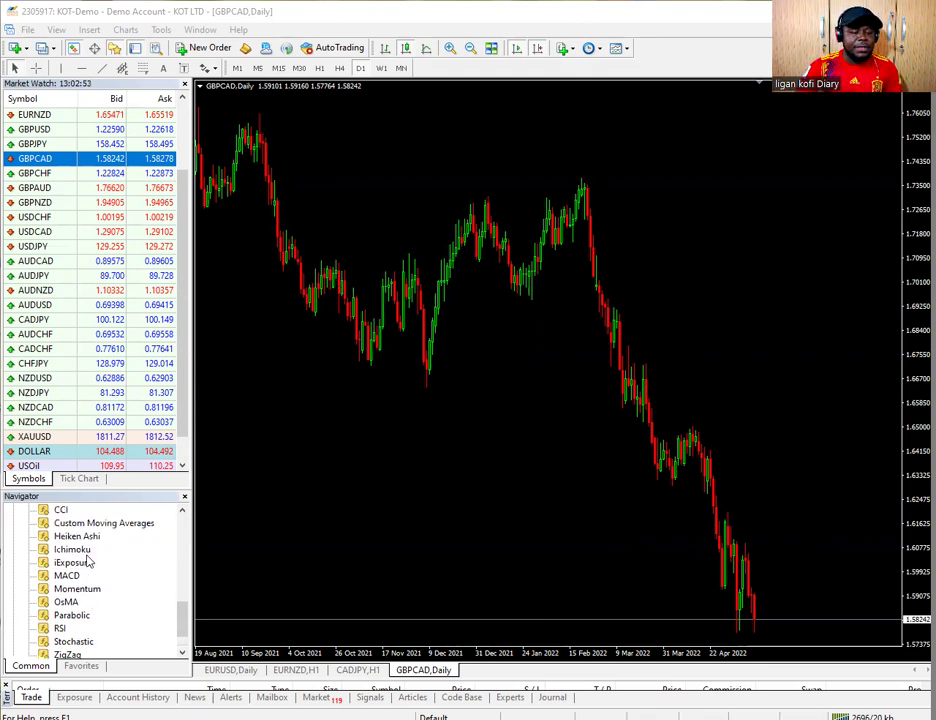
scroll(88, 562, "down", 1)
scroll(88, 562, "up", 1)
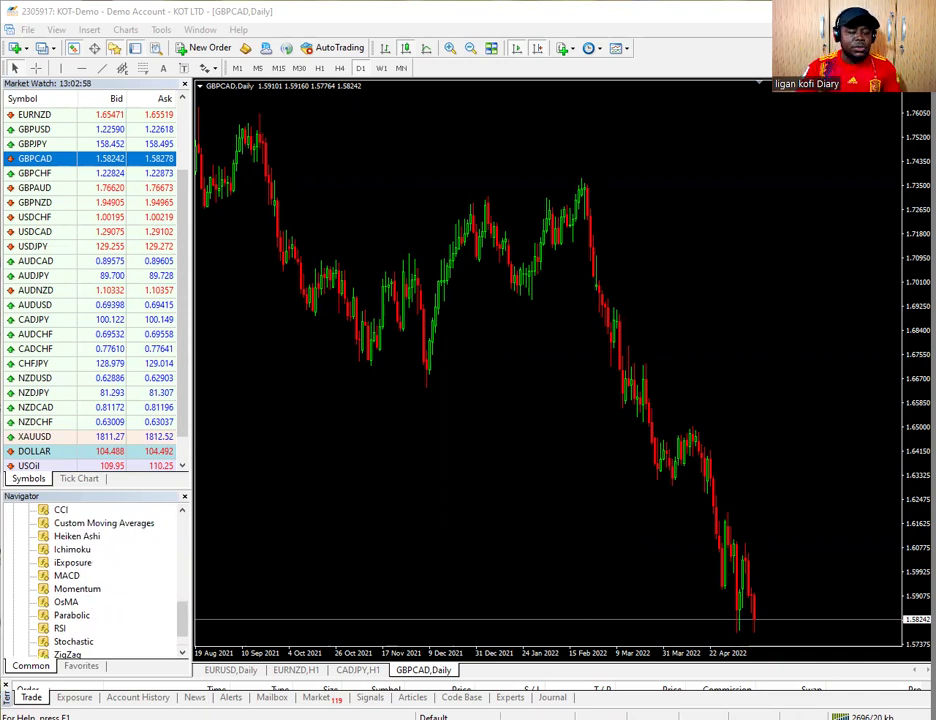
left_click(67, 576)
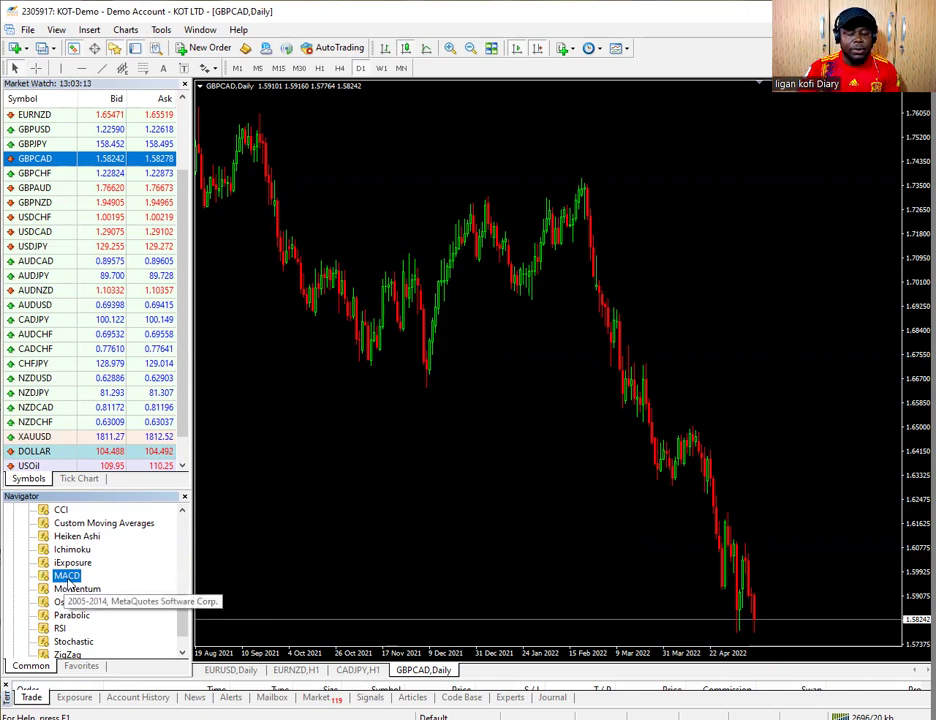
double_click(67, 578)
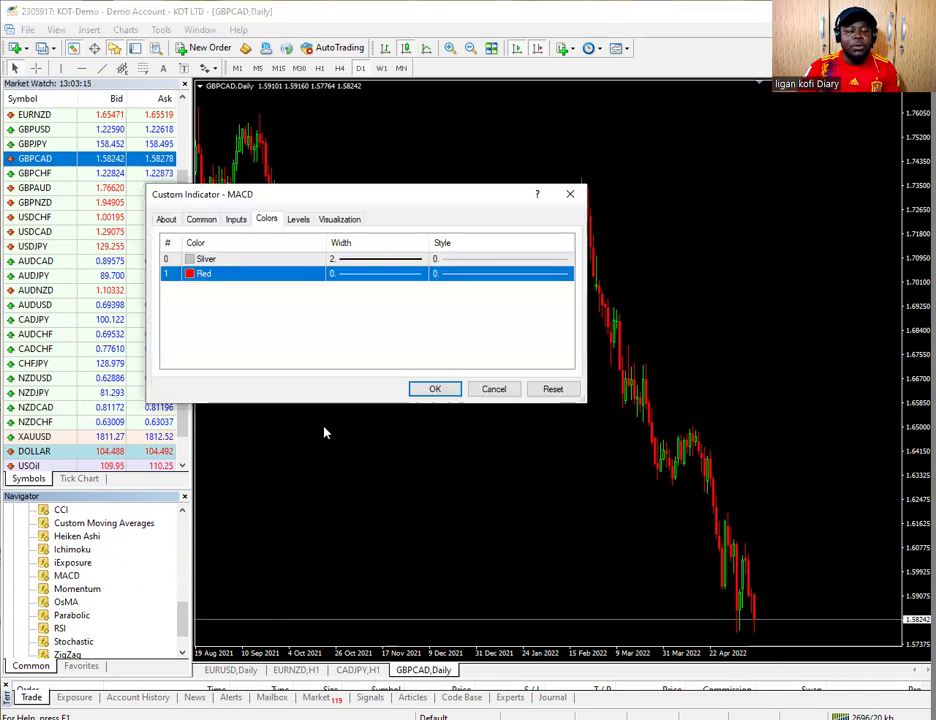
left_click(437, 391)
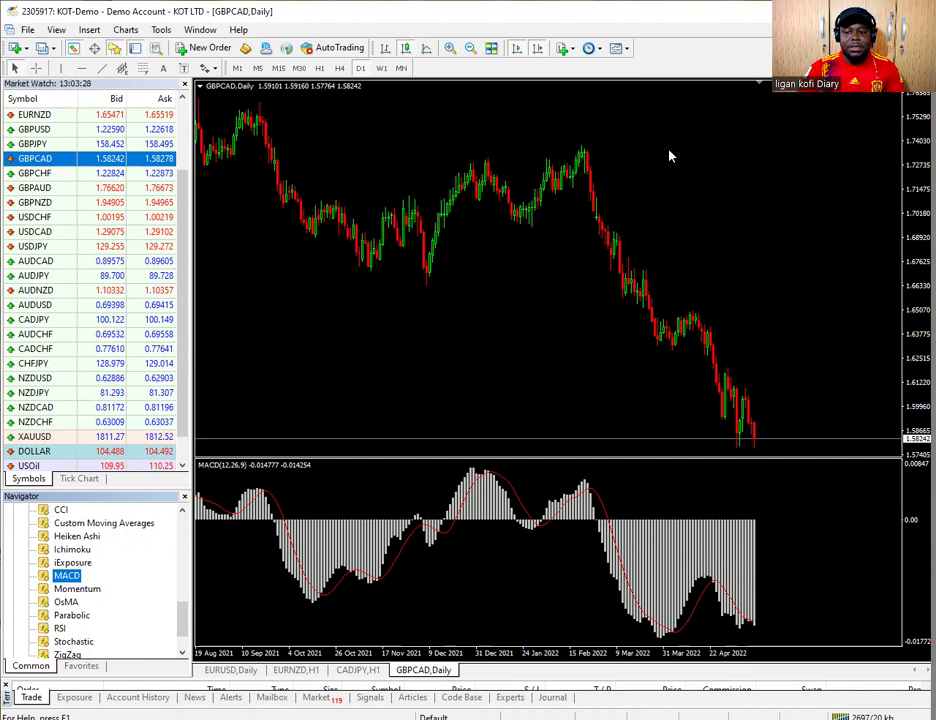
mouse_move(583, 162)
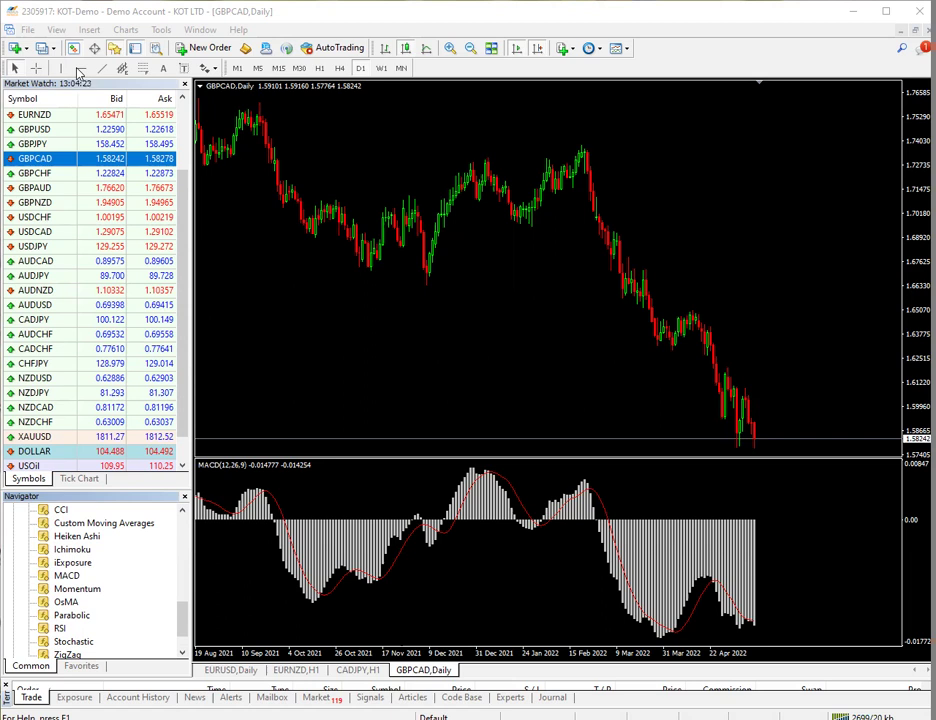
- Scribble in yellow over the MACD histogram's areas below and above zero, clearing the marks after each explanation
mouse_move(620, 578)
left_mouse_down()
mouse_move(750, 550)
mouse_move(680, 575)
left_mouse_up()
mouse_move(490, 478)
left_mouse_down()
mouse_move(478, 500)
mouse_move(515, 512)
left_mouse_up()
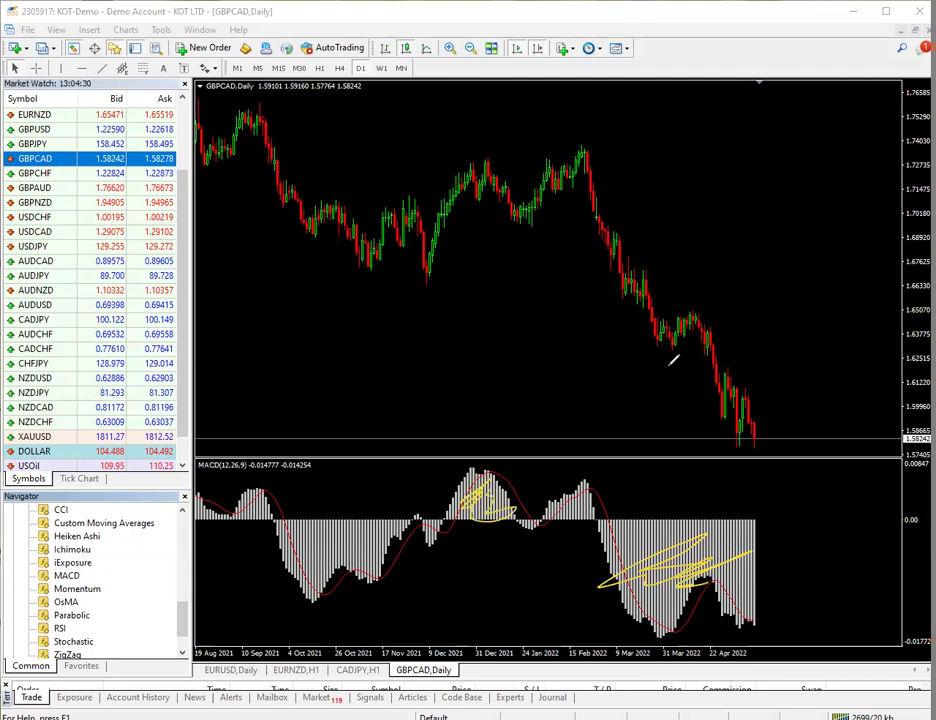
key("e")
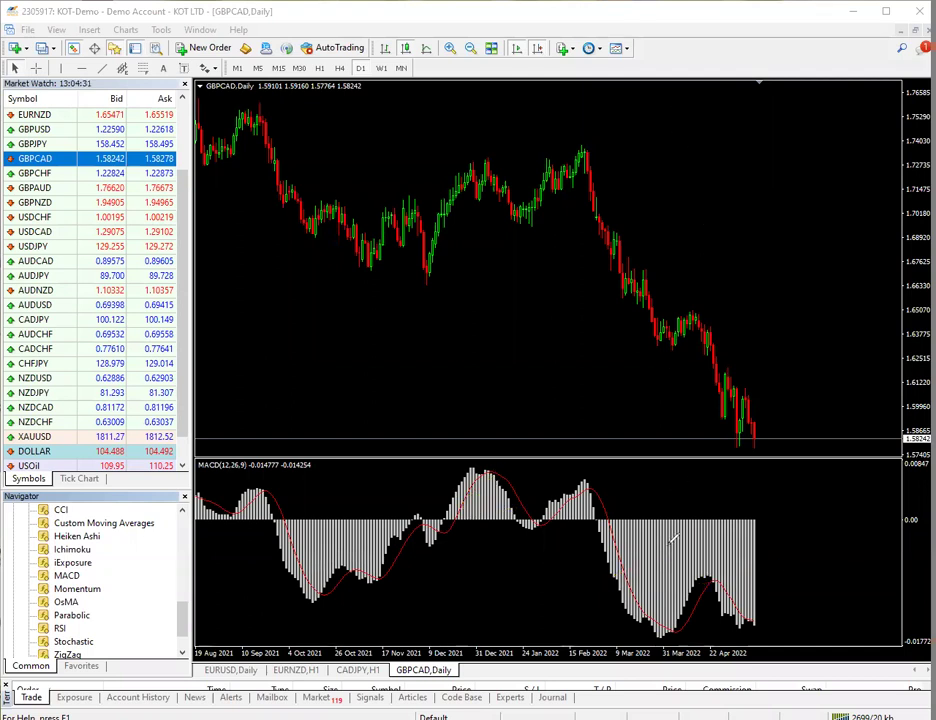
mouse_move(624, 545)
left_mouse_down()
mouse_move(757, 542)
mouse_move(607, 570)
mouse_move(653, 582)
mouse_move(653, 600)
mouse_move(746, 599)
mouse_move(705, 605)
left_mouse_up()
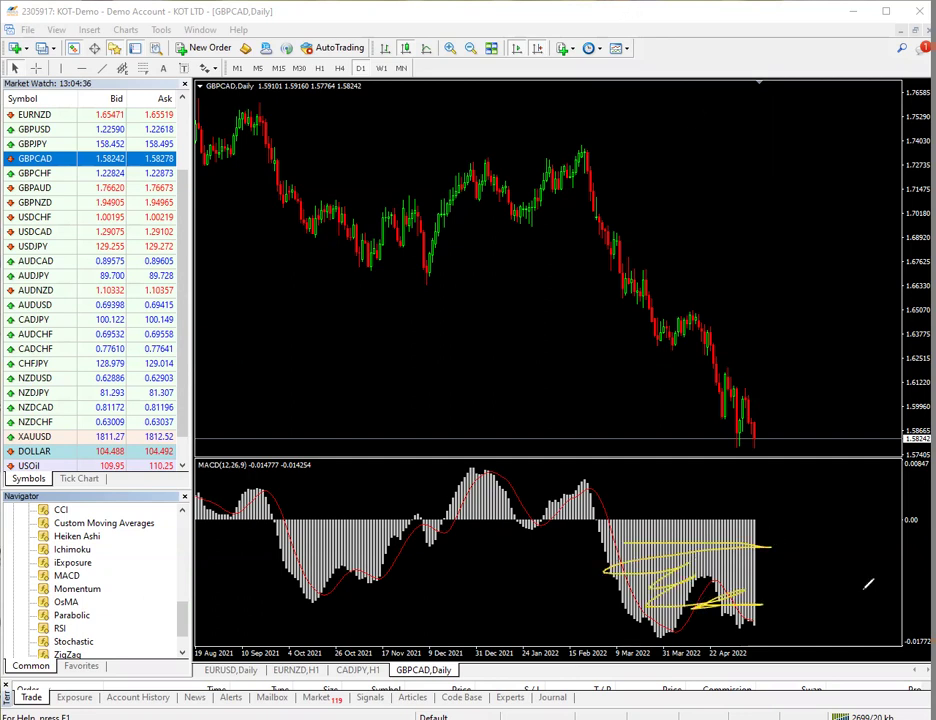
key("Escape")
- Circle the 0.00 level on the MACD scale, try a freehand line along it, and remove both drawings
mouse_move(905, 500)
left_mouse_down()
mouse_move(915, 540)
mouse_move(870, 505)
mouse_move(922, 530)
mouse_move(897, 493)
mouse_move(900, 530)
mouse_move(885, 510)
mouse_move(904, 513)
left_mouse_up()
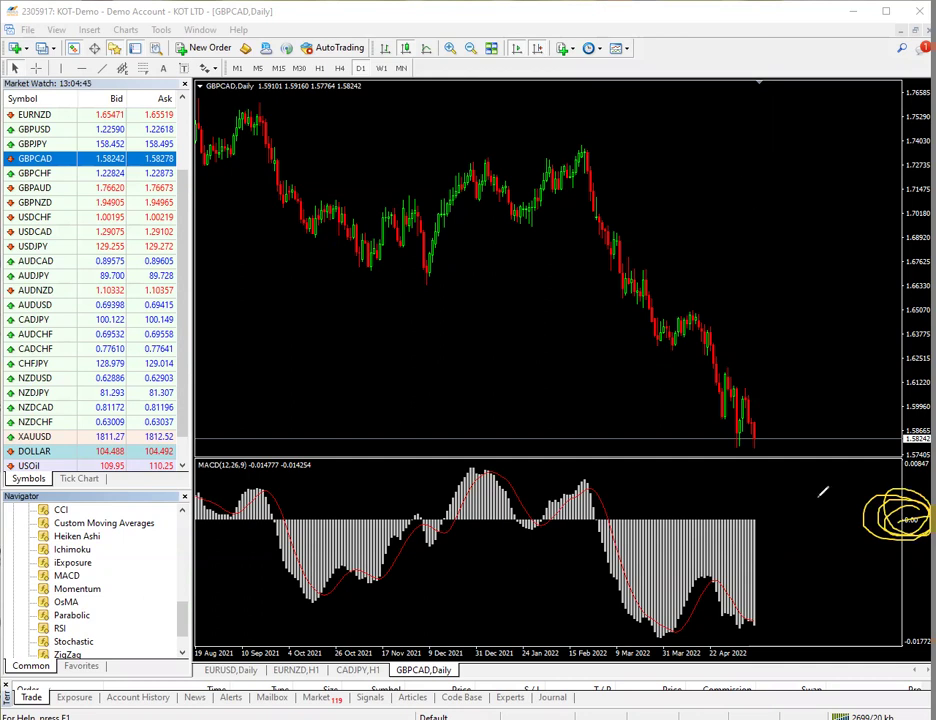
key("ctrl+z")
mouse_move(884, 518)
left_mouse_down()
mouse_move(691, 511)
mouse_move(543, 520)
mouse_move(392, 504)
mouse_move(286, 519)
left_mouse_up()
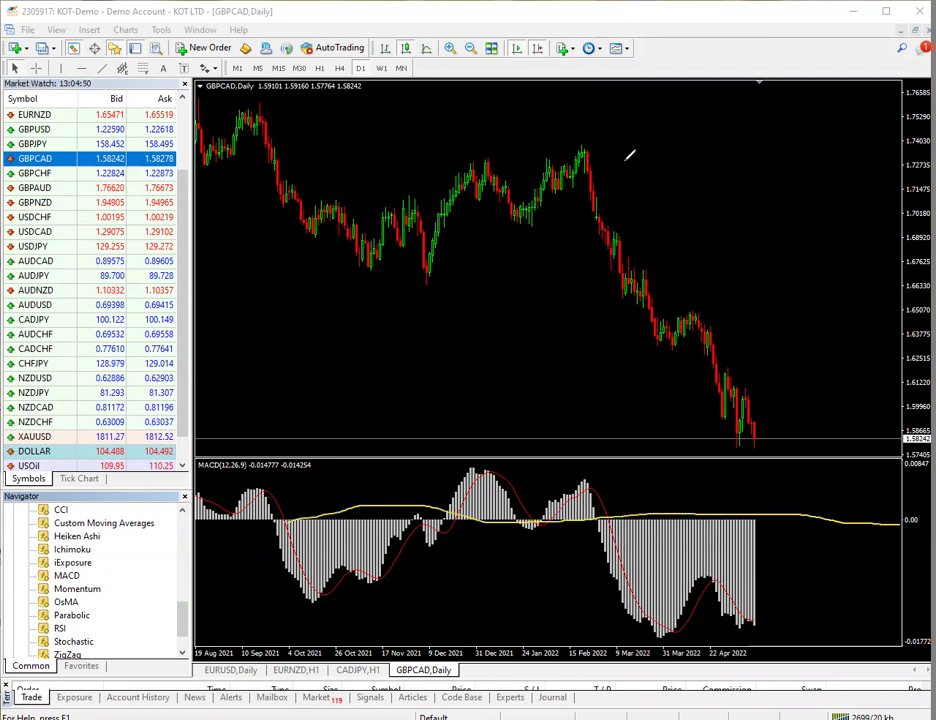
key("ctrl+z")
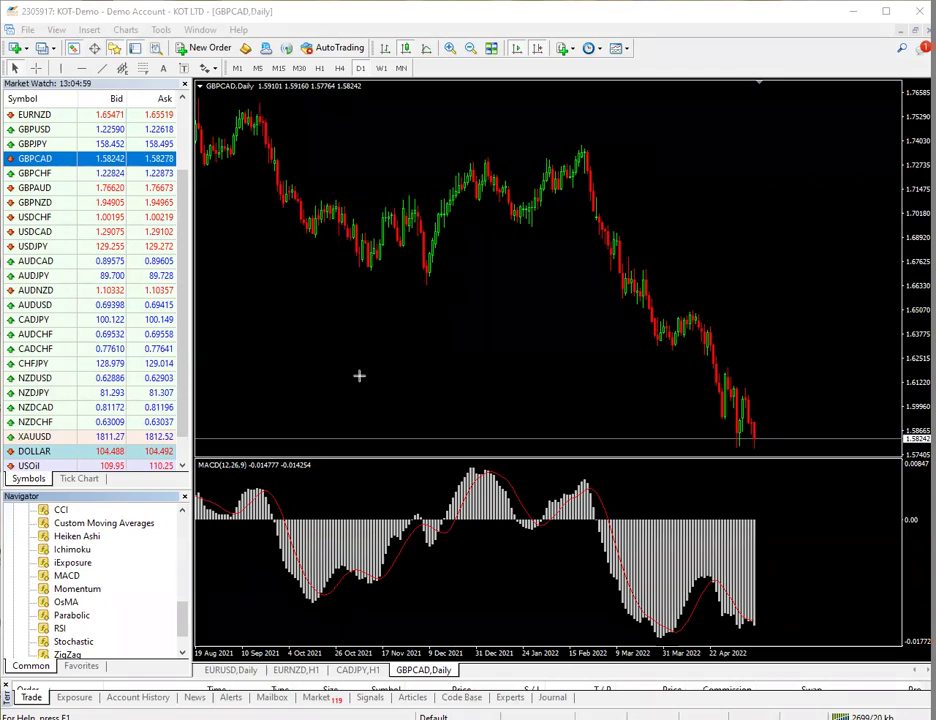
- Draw a straight yellow line along the MACD zero level, and mark the last negative histogram stretch with its matching price decline
mouse_move(195, 520)
left_mouse_down()
mouse_move(498, 529)
mouse_move(905, 520)
left_mouse_up()
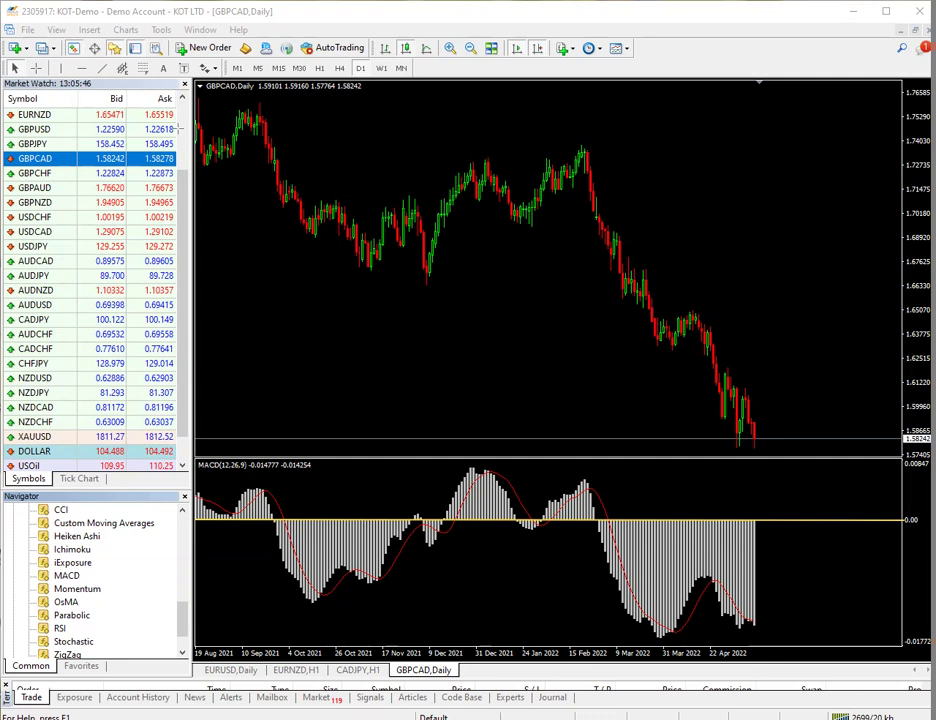
mouse_move(660, 568)
left_mouse_down()
mouse_move(640, 578)
mouse_move(700, 590)
mouse_move(655, 598)
left_mouse_up()
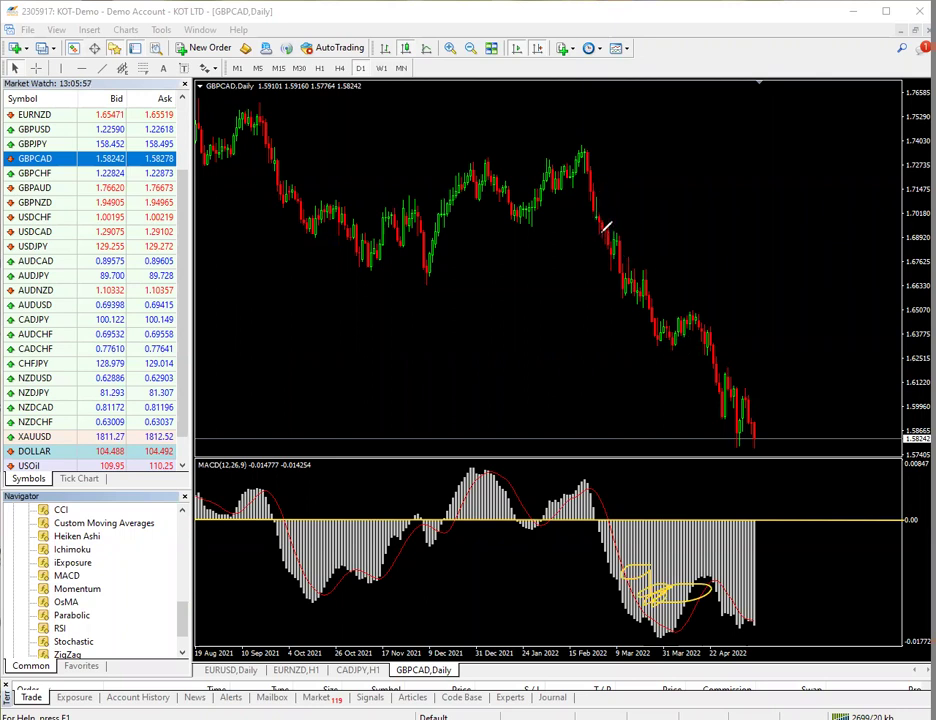
mouse_move(605, 226)
left_mouse_down()
mouse_move(703, 366)
mouse_move(745, 432)
left_mouse_up()
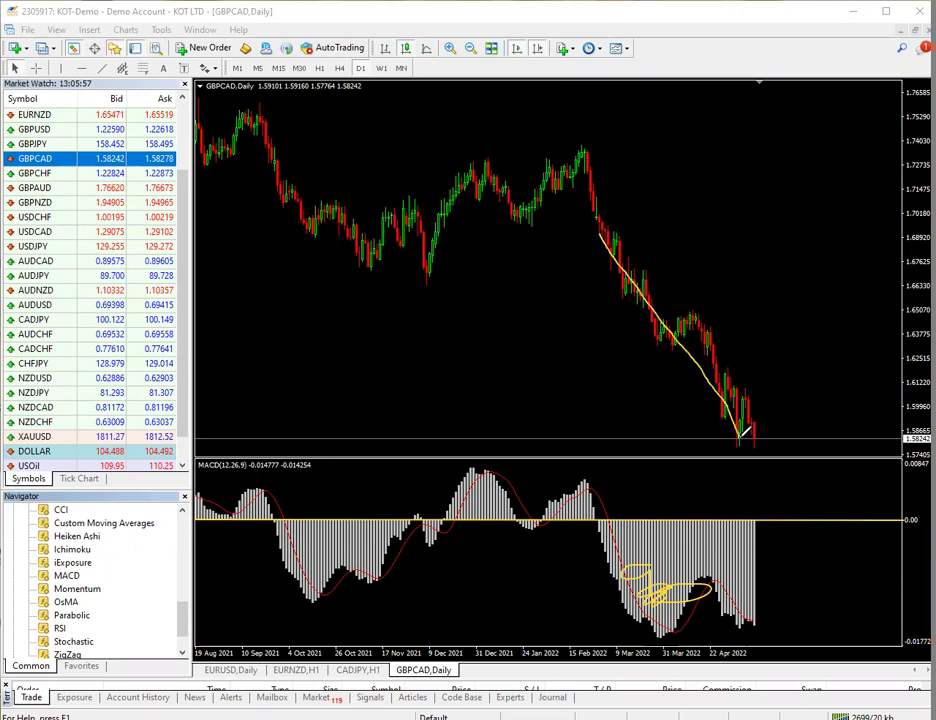
- Circle the small positive histogram bump before 9 December 2021 in yellow, repeat the circle in red, and clear the drawings
mouse_move(418, 512)
left_mouse_down()
mouse_move(429, 498)
mouse_move(418, 512)
left_mouse_up()
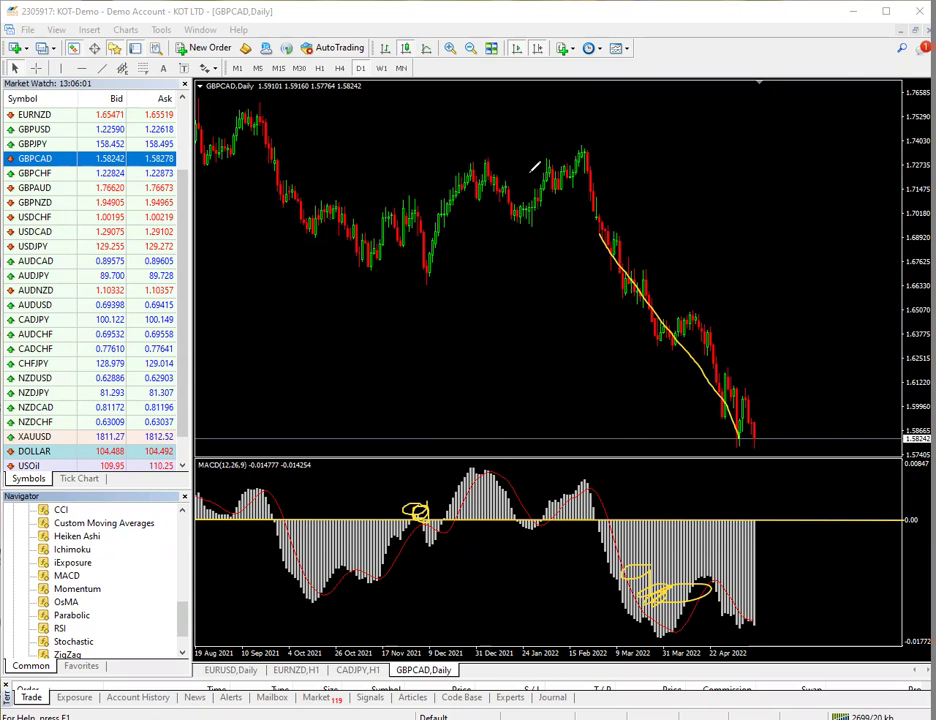
key("e")
key("r")
mouse_move(426, 500)
left_mouse_down()
mouse_move(412, 522)
mouse_move(424, 504)
mouse_move(420, 514)
left_mouse_up()
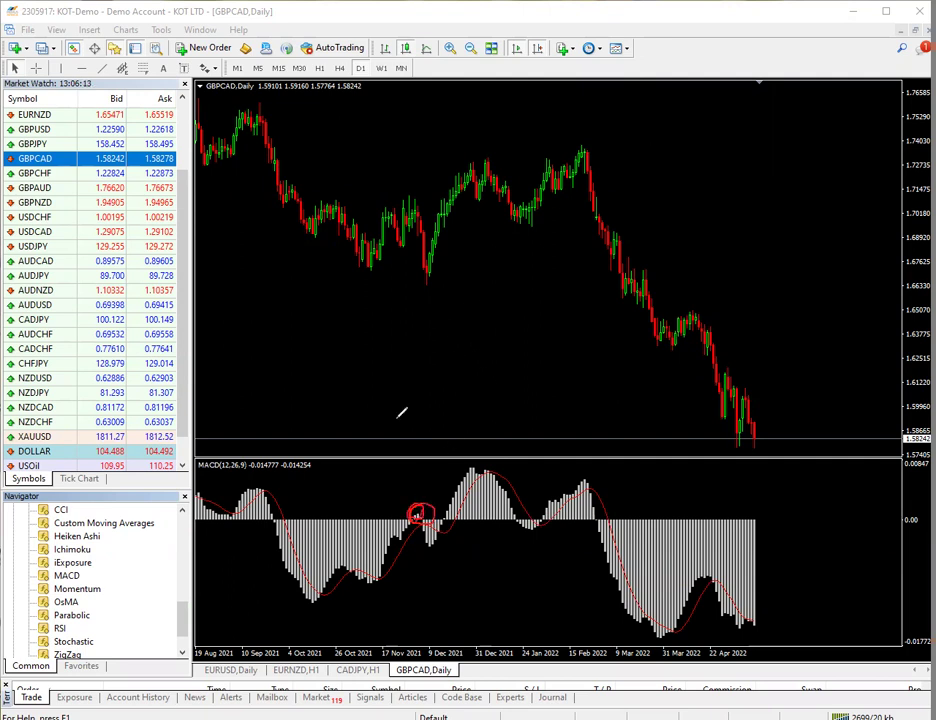
key("e")
- Circle in red the three short histogram swings around zero between November 2021 and January 2022, adding a downward arrow
mouse_move(418, 510)
left_mouse_down()
mouse_move(421, 522)
mouse_move(422, 505)
mouse_move(418, 512)
left_mouse_up()
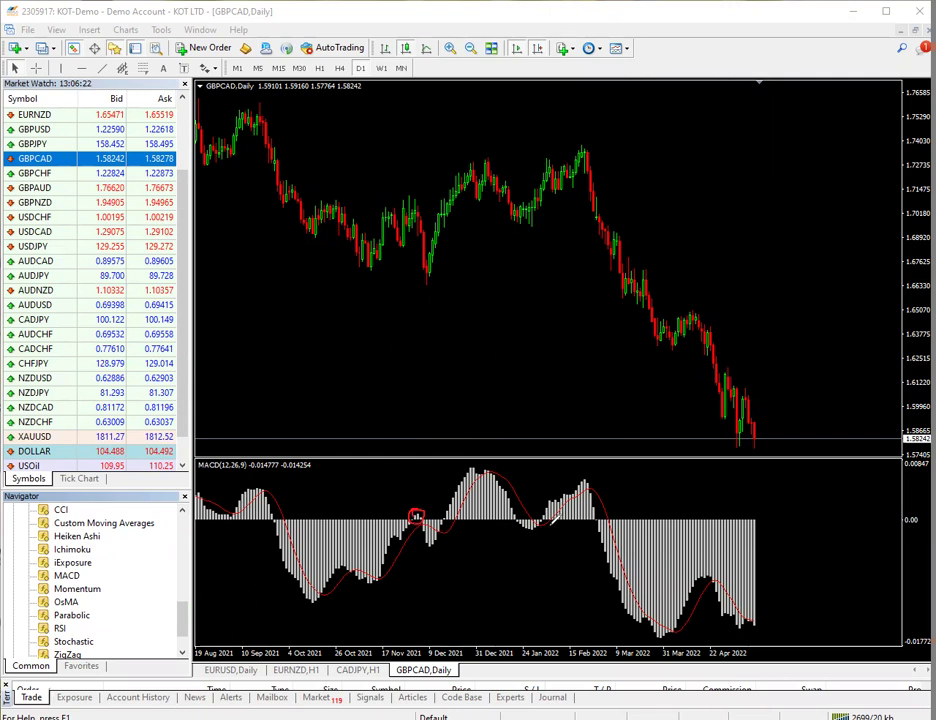
mouse_move(524, 520)
left_mouse_down()
mouse_move(514, 533)
mouse_move(540, 521)
mouse_move(528, 514)
mouse_move(549, 535)
mouse_move(535, 526)
left_mouse_up()
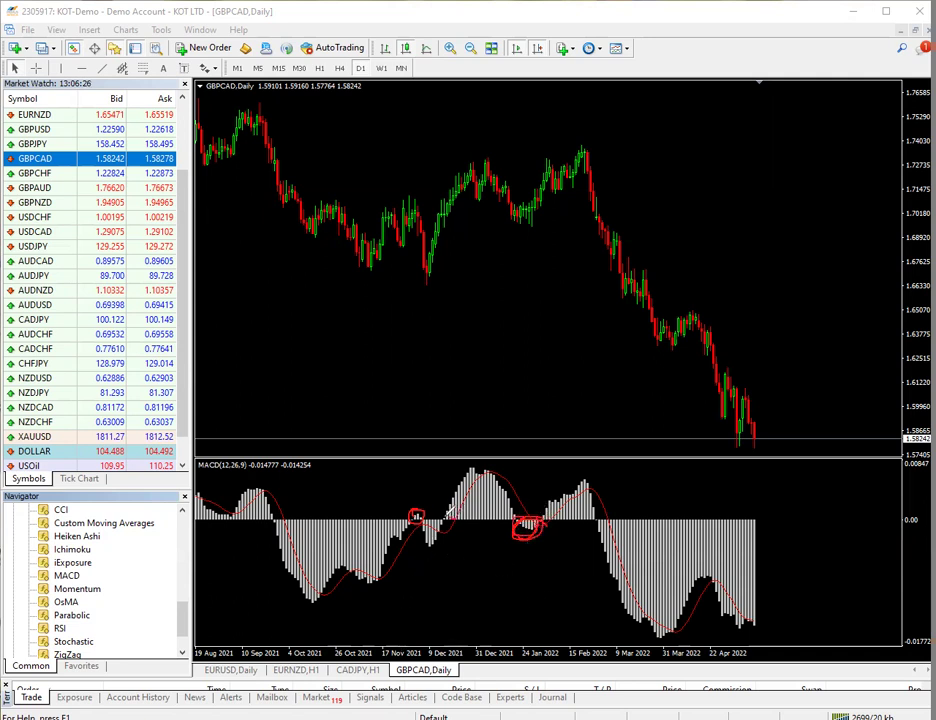
mouse_move(429, 533)
left_mouse_down()
mouse_move(440, 513)
mouse_move(418, 526)
mouse_move(440, 542)
mouse_move(448, 528)
mouse_move(458, 606)
mouse_move(470, 573)
left_mouse_up()
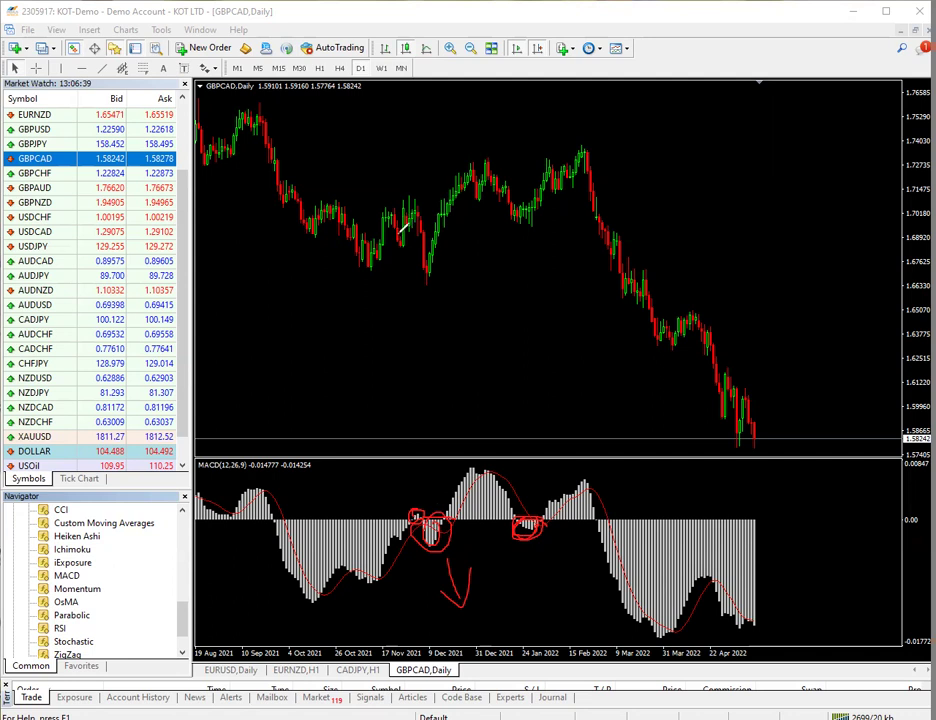
mouse_move(540, 523)
left_mouse_down()
mouse_move(514, 533)
mouse_move(518, 516)
mouse_move(529, 517)
left_mouse_up()
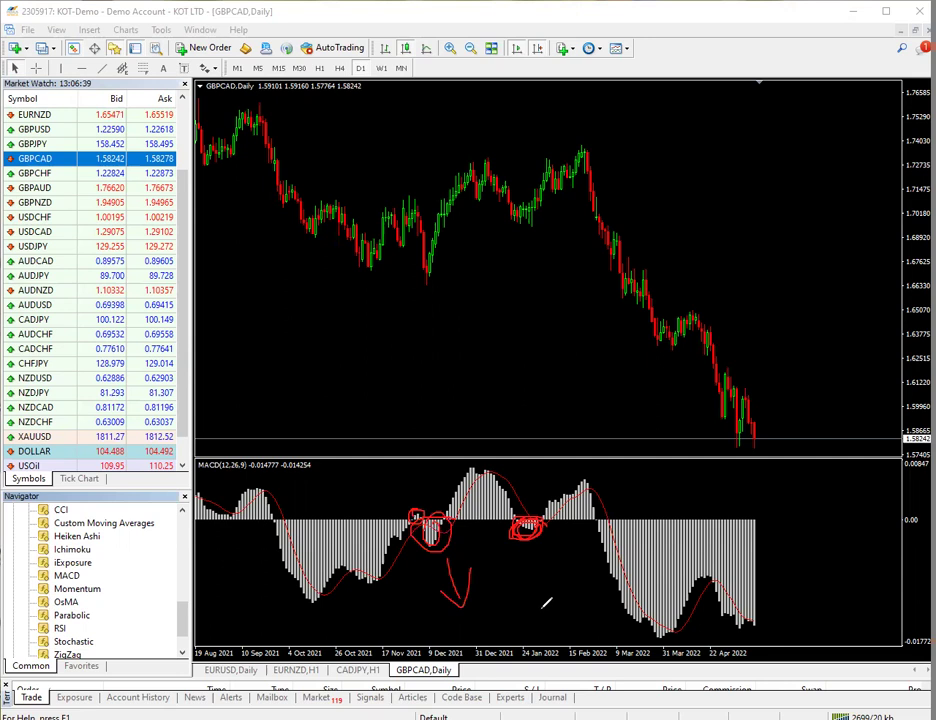
- Circle in red the price swings that match the short histogram moves around zero, and clear all drawings
mouse_move(491, 156)
left_mouse_down()
mouse_move(501, 218)
mouse_move(534, 232)
mouse_move(502, 162)
mouse_move(486, 155)
mouse_move(494, 208)
mouse_move(521, 231)
mouse_move(534, 213)
mouse_move(491, 152)
mouse_move(493, 198)
mouse_move(514, 238)
mouse_move(527, 226)
mouse_move(501, 146)
left_mouse_up()
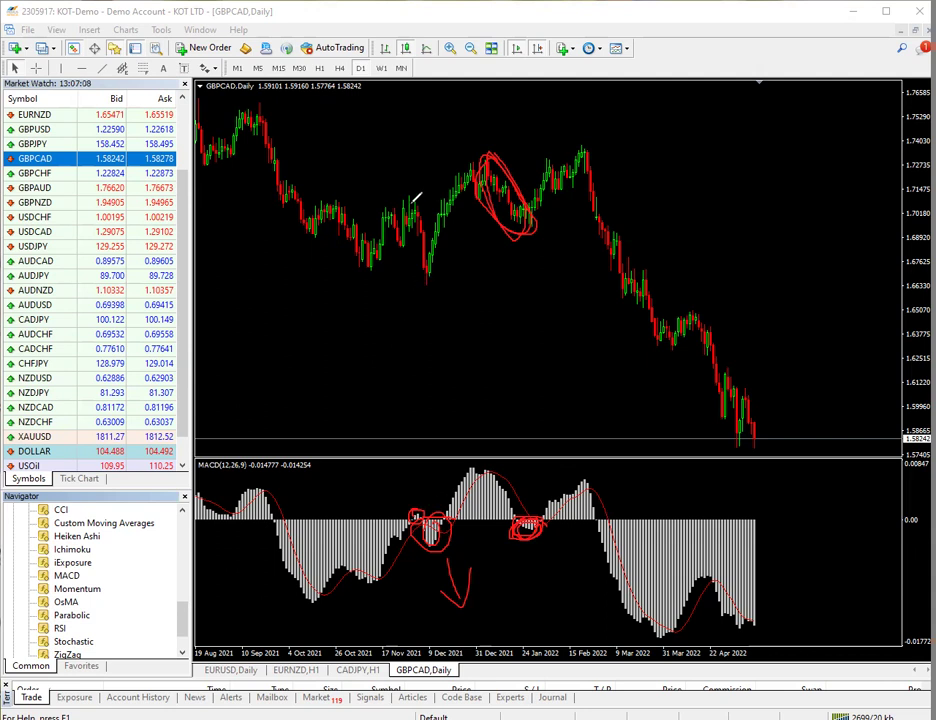
mouse_move(418, 203)
left_mouse_down()
mouse_move(397, 225)
mouse_move(420, 198)
mouse_move(405, 215)
mouse_move(413, 193)
left_mouse_up()
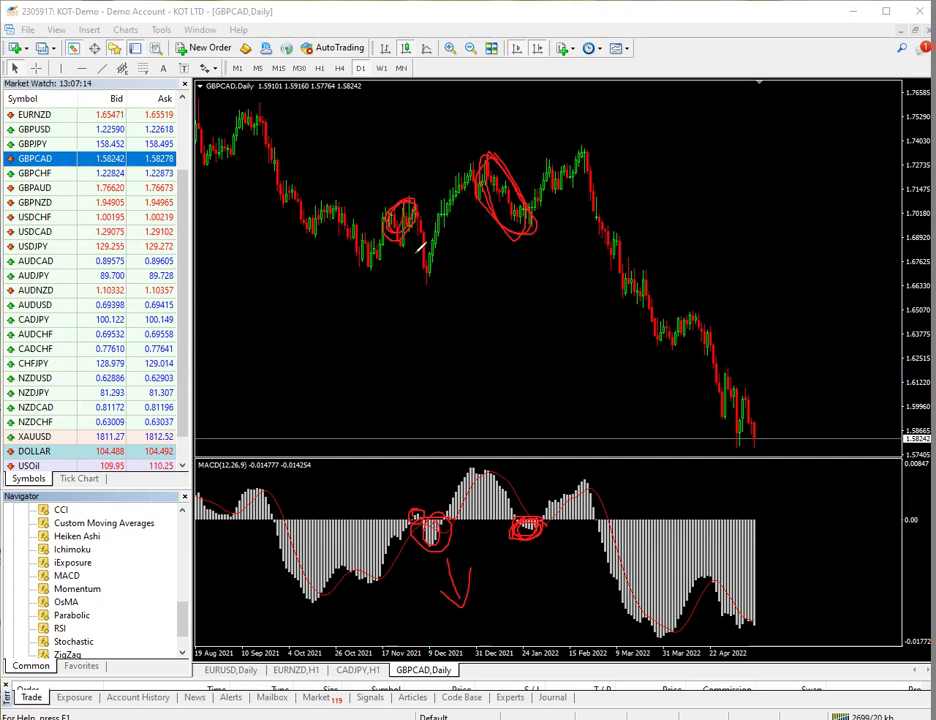
mouse_move(432, 202)
left_mouse_down()
mouse_move(413, 285)
mouse_move(434, 260)
mouse_move(425, 210)
mouse_move(429, 257)
left_mouse_up()
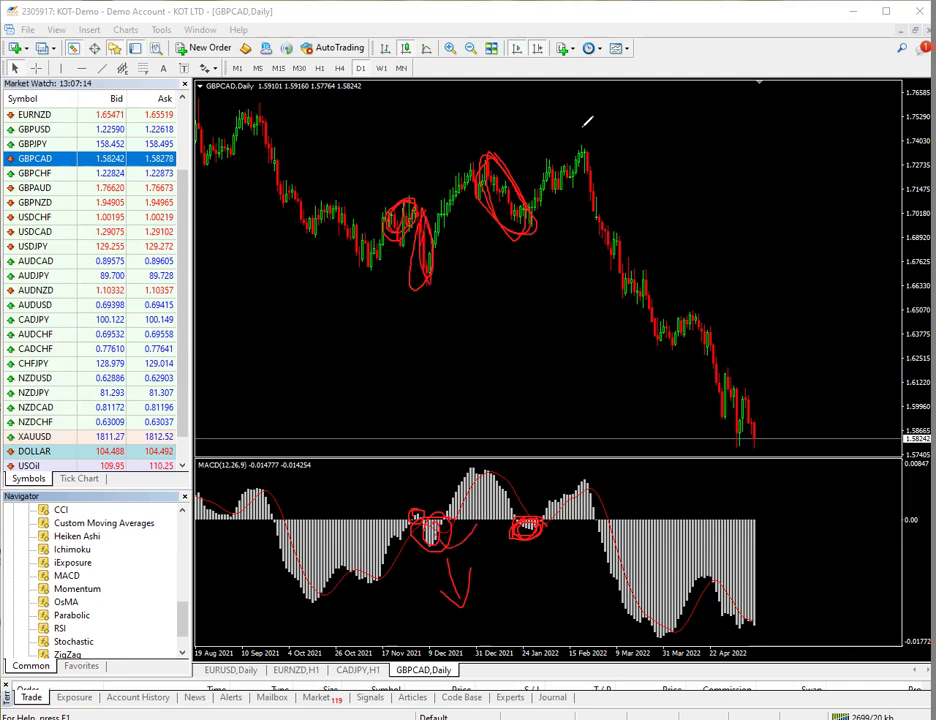
key("e")
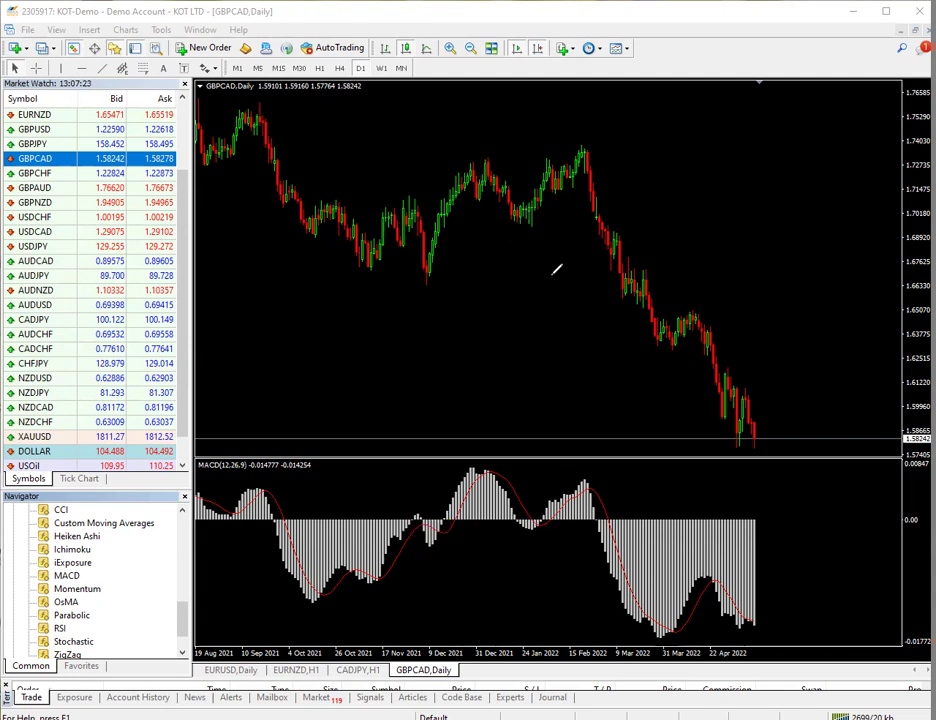
- Highlight in red the last negative histogram stretch and its matching price decline, add a downward arrow, and clear the drawings
mouse_move(744, 540)
left_mouse_down()
mouse_move(721, 556)
mouse_move(627, 577)
mouse_move(722, 556)
mouse_move(706, 572)
left_mouse_up()
mouse_move(618, 256)
left_mouse_down()
mouse_move(667, 335)
mouse_move(748, 427)
left_mouse_up()
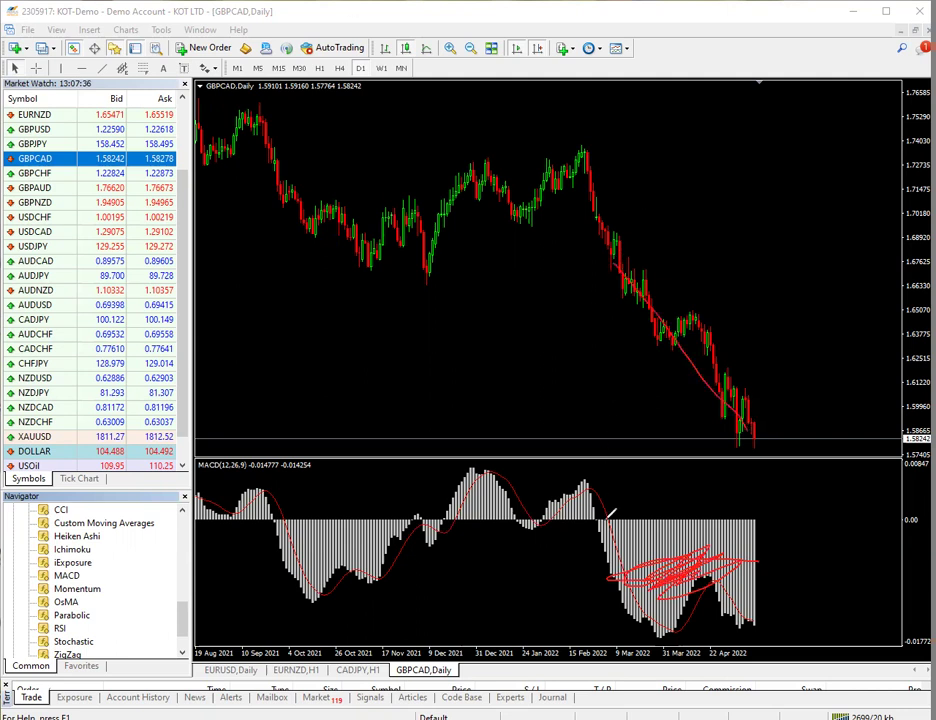
mouse_move(632, 233)
left_mouse_down()
mouse_move(620, 320)
mouse_move(758, 440)
mouse_move(630, 234)
left_mouse_up()
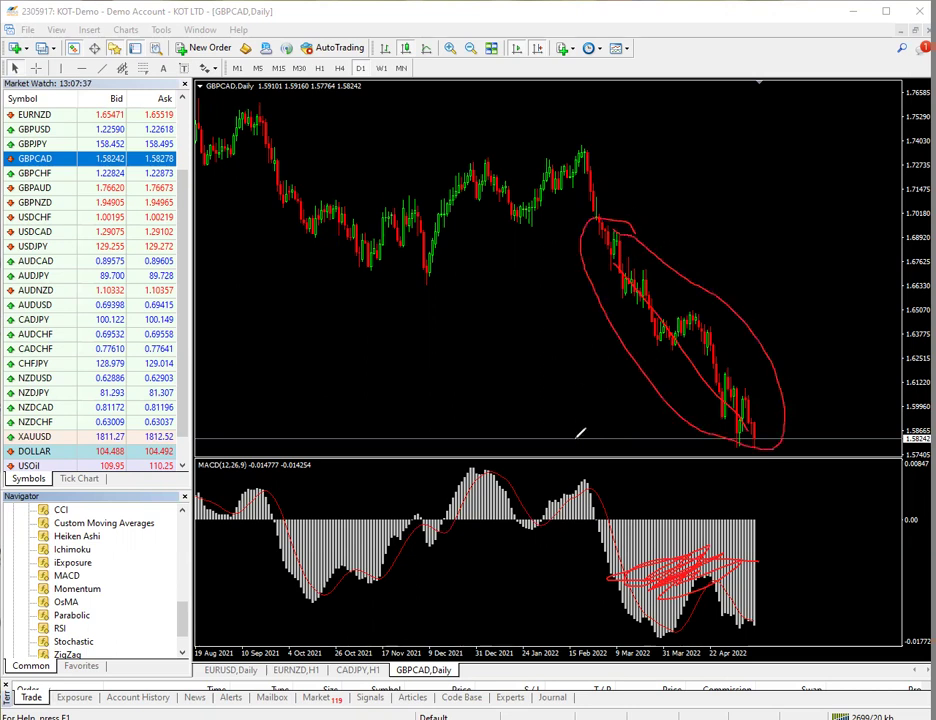
left_click_drag(734, 230, 826, 384)
mouse_move(812, 380)
left_mouse_down()
mouse_move(834, 401)
mouse_move(849, 323)
left_mouse_up()
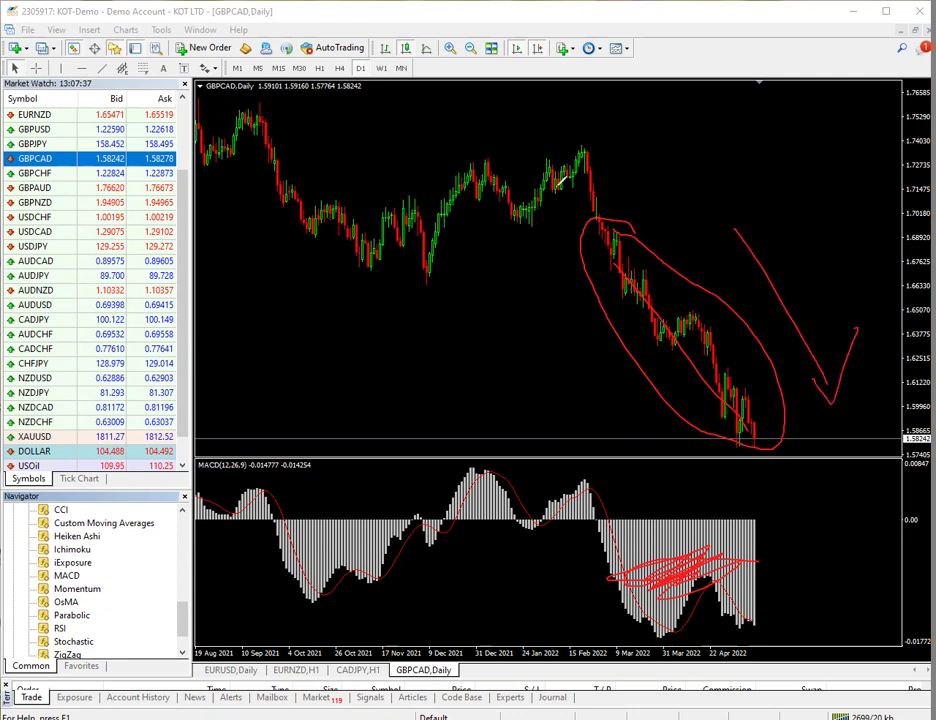
key("e")
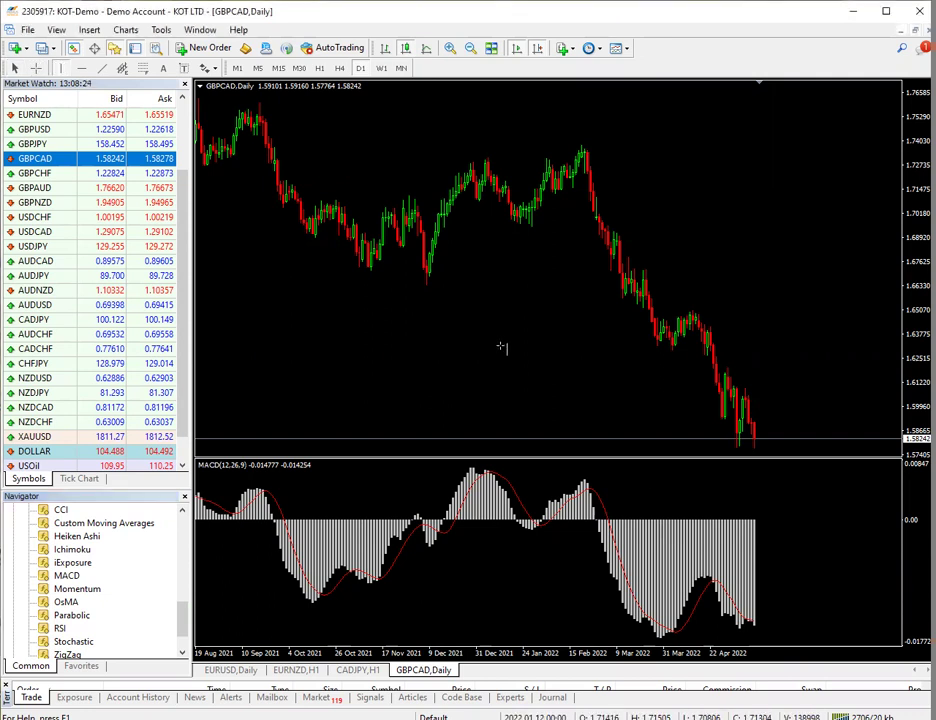
- Place a vertical line at 2022.03.01 where MACD crosses below zero, and mark the price and histogram crossing points in green
left_click(612, 251)
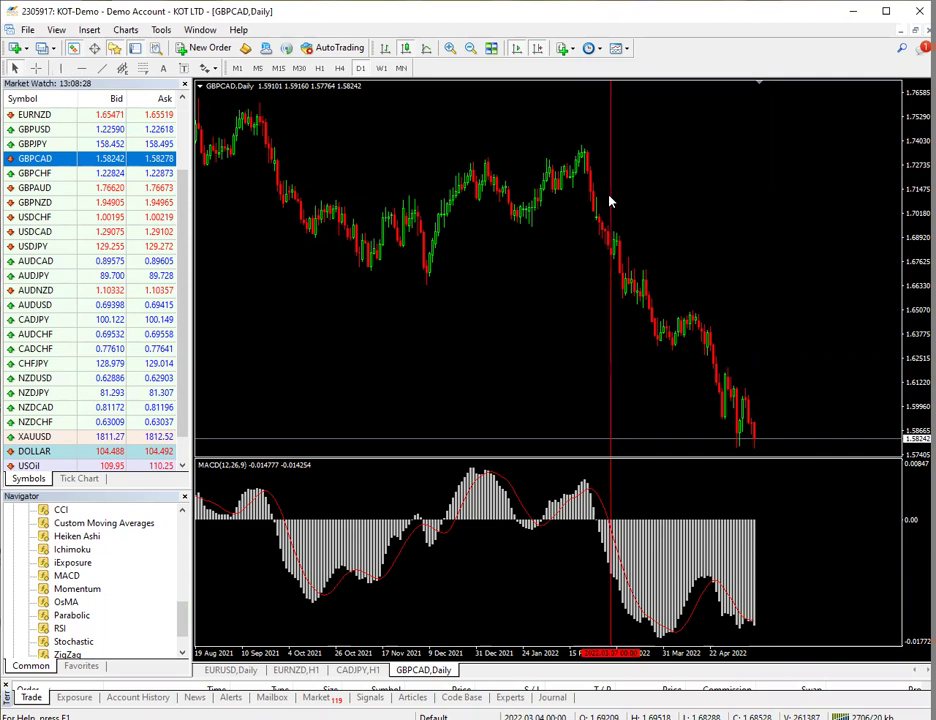
left_click_drag(610, 200, 600, 196)
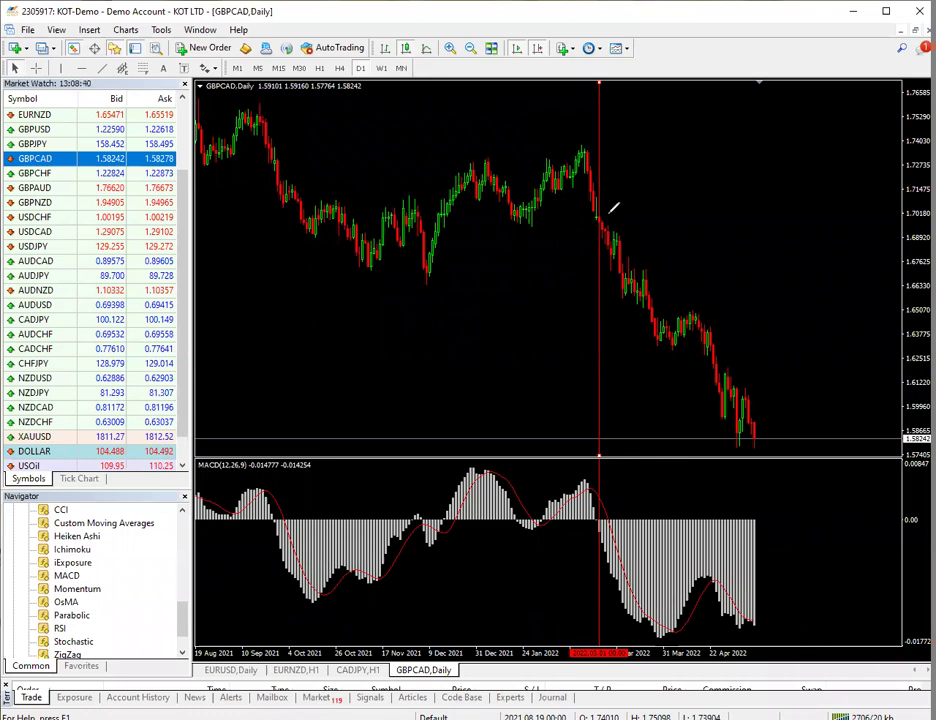
left_click(598, 216)
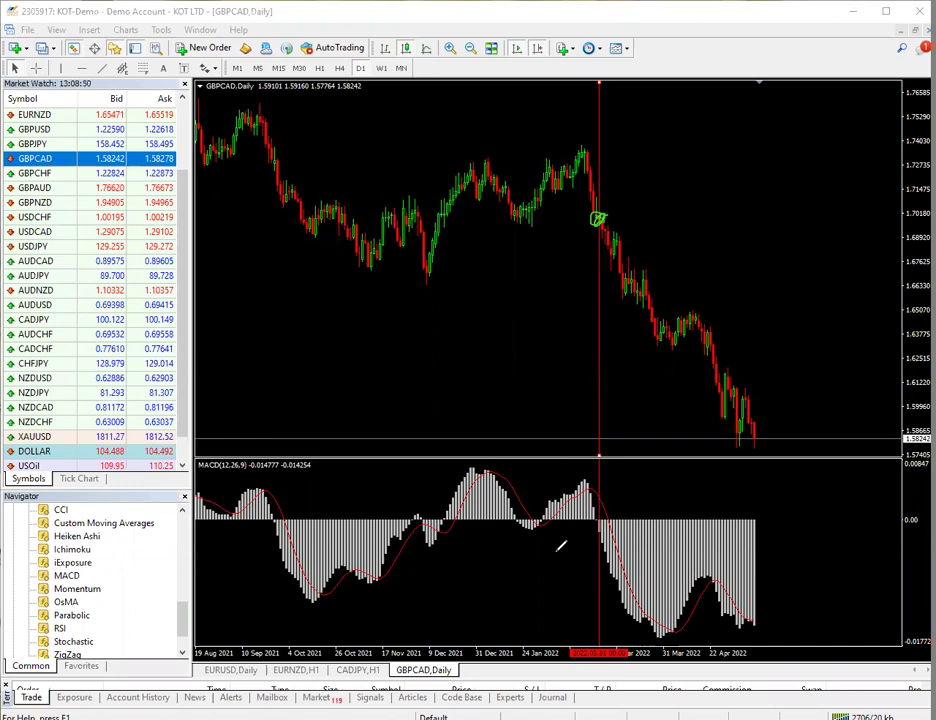
left_click_drag(595, 533, 607, 506)
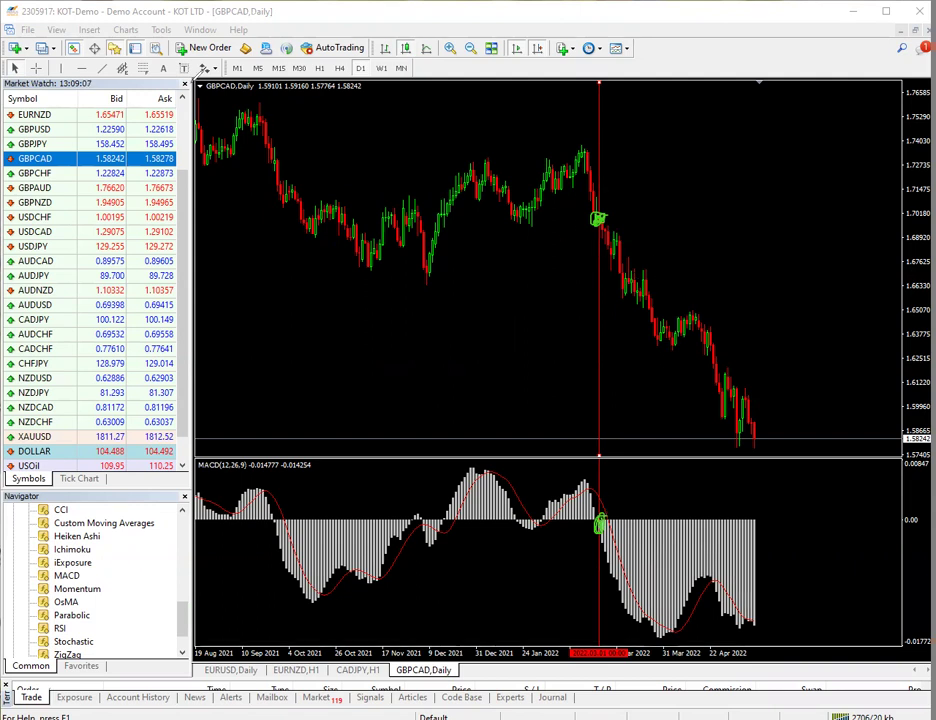
- Measure the price drop with the crosshair from the green mark on the price candles to the low in early May 2022
left_click(36, 67)
left_click_drag(598, 221, 738, 441)
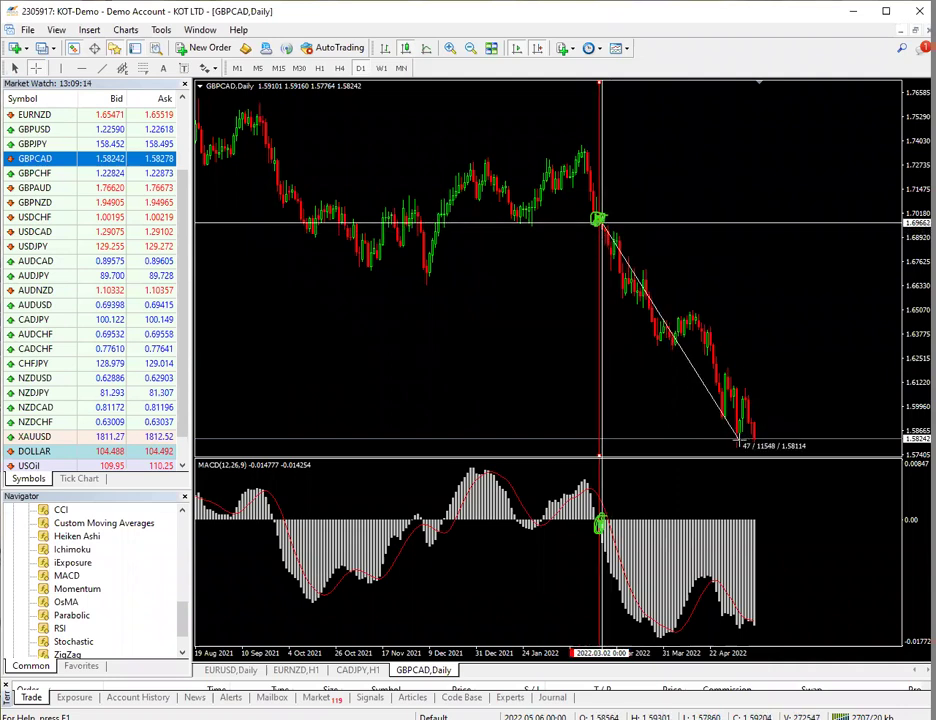
left_click_drag(738, 441, 736, 443)
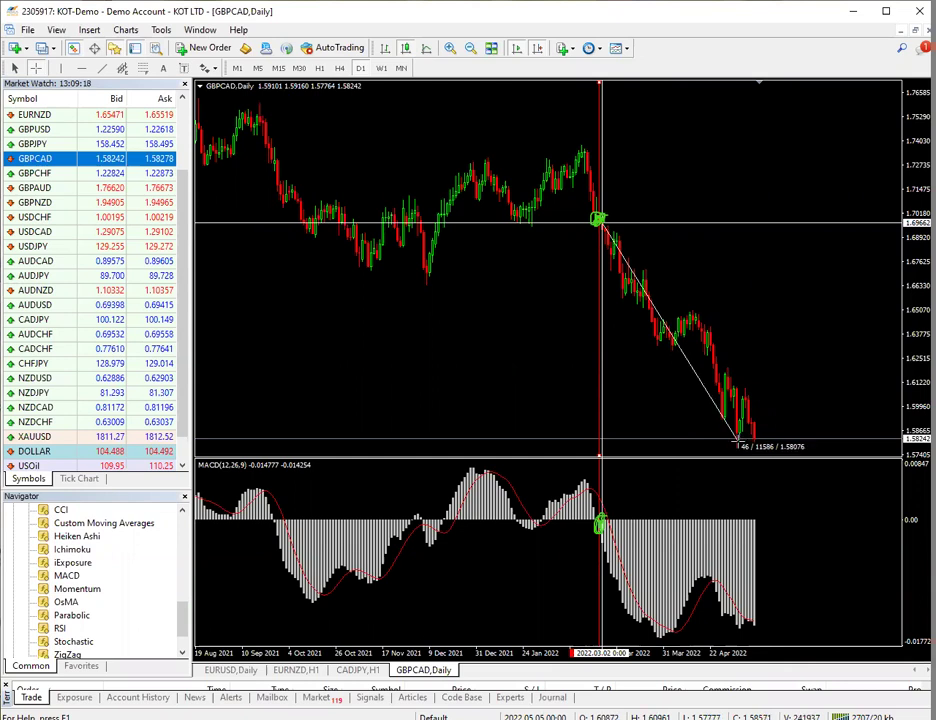
- Extend the crosshair measurement from the green price mark to the low of the latest candle on 2022.05.13
left_click_drag(740, 440, 753, 450)
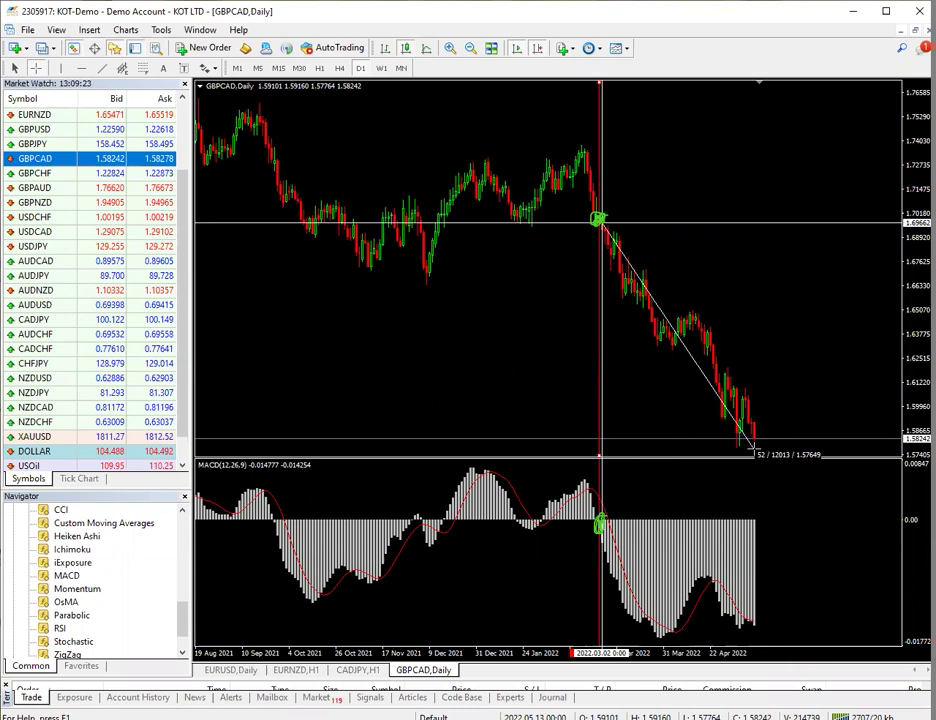
mouse_move(753, 452)
left_mouse_down()
mouse_move(619, 238)
mouse_move(774, 491)
mouse_move(754, 450)
left_mouse_up()
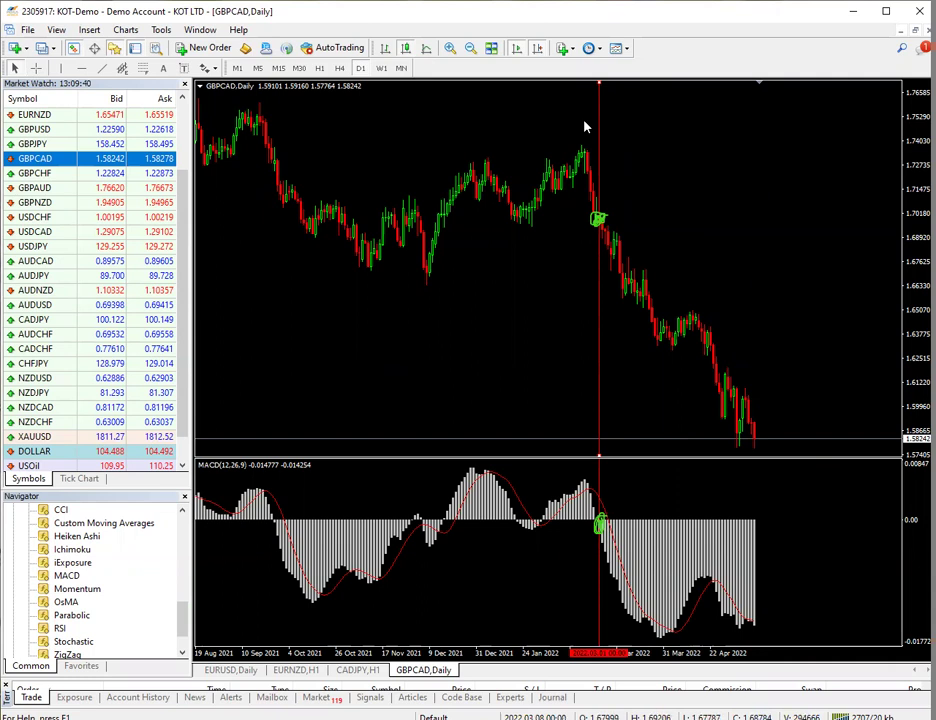
- Mark the upward MACD crossing at 2022.02.02 with the vertical line and green highlights, and measure the price rise to the late February high
left_click_drag(597, 203, 545, 181)
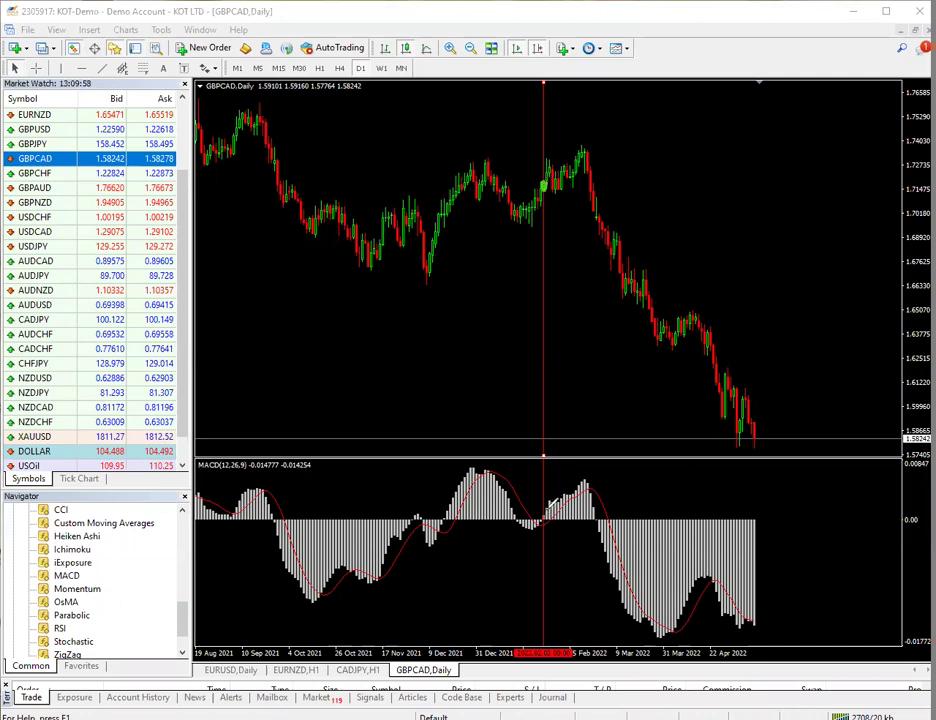
left_click_drag(549, 510, 548, 516)
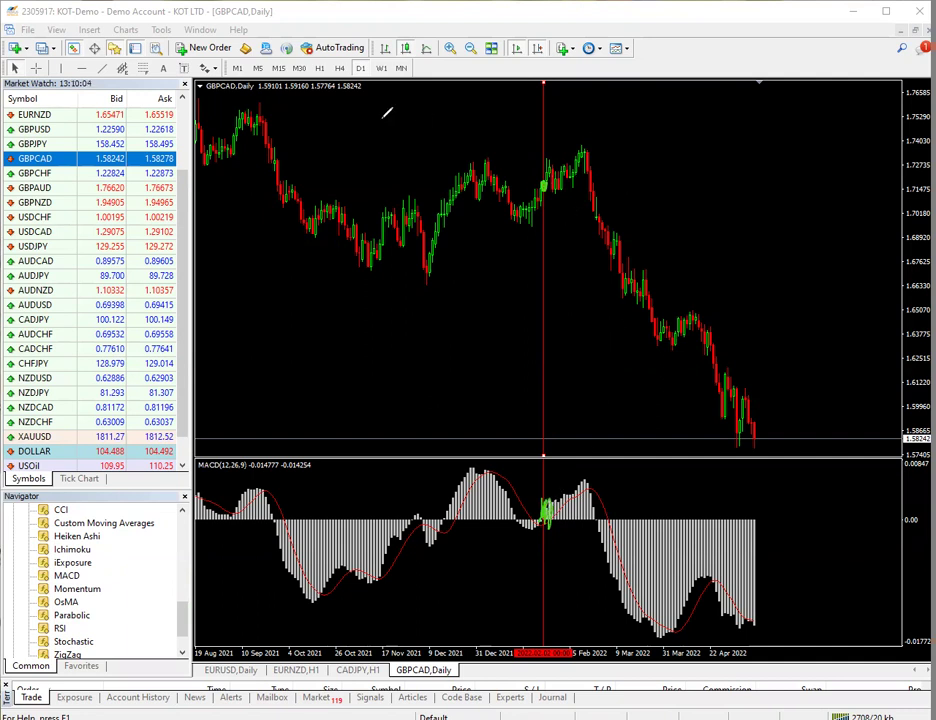
left_click(36, 68)
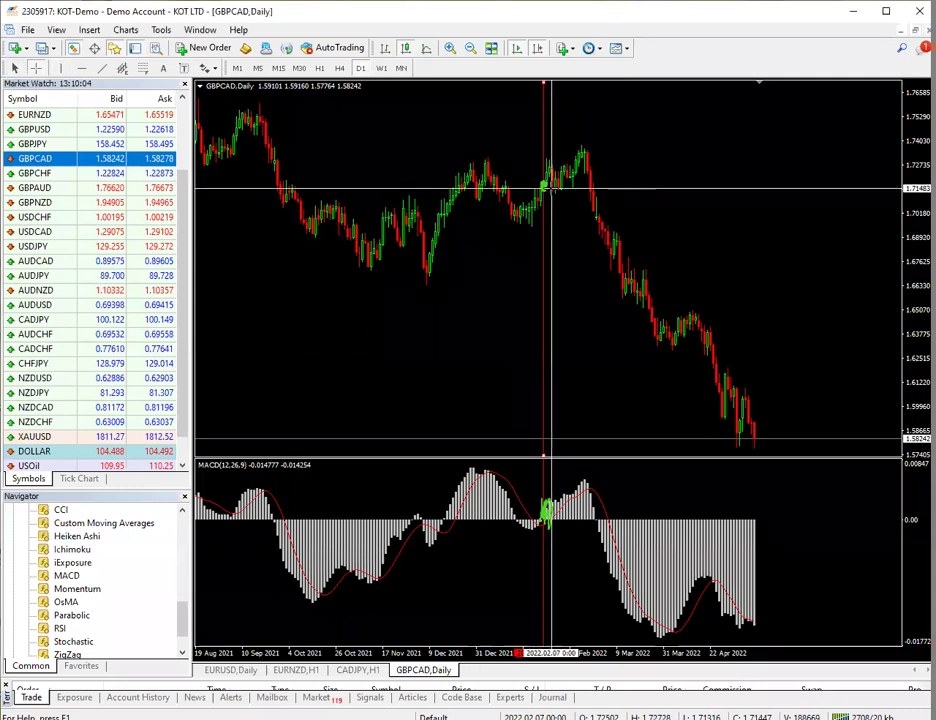
left_click_drag(545, 187, 581, 151)
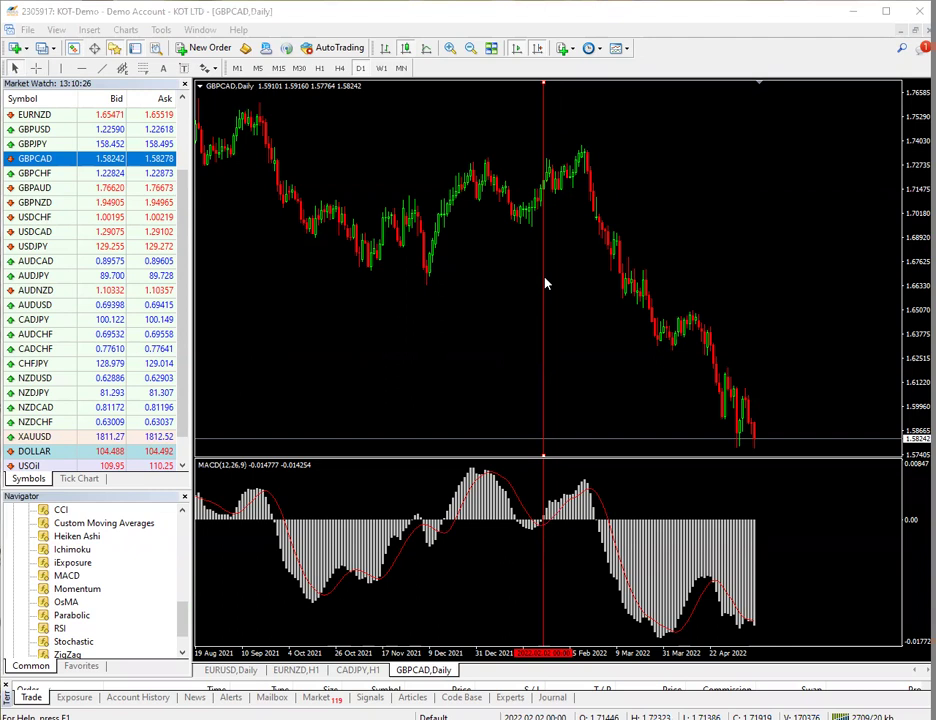
- Move the vertical line to 2022.01.20, circle the price candles and the short negative histogram dip in green, and clear the drawings
left_click_drag(545, 284, 517, 289)
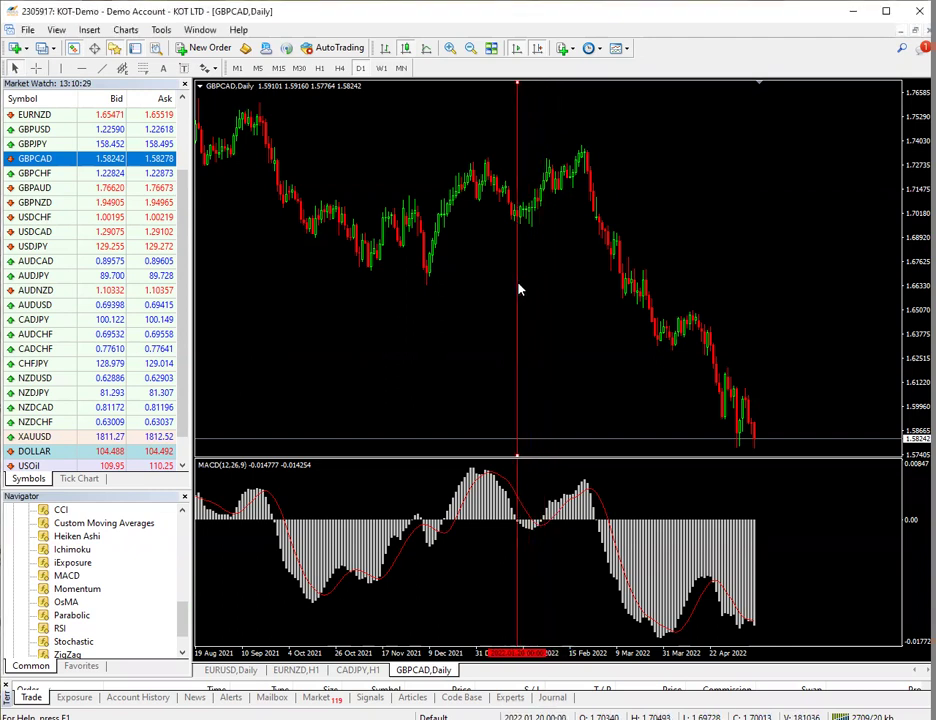
mouse_move(518, 209)
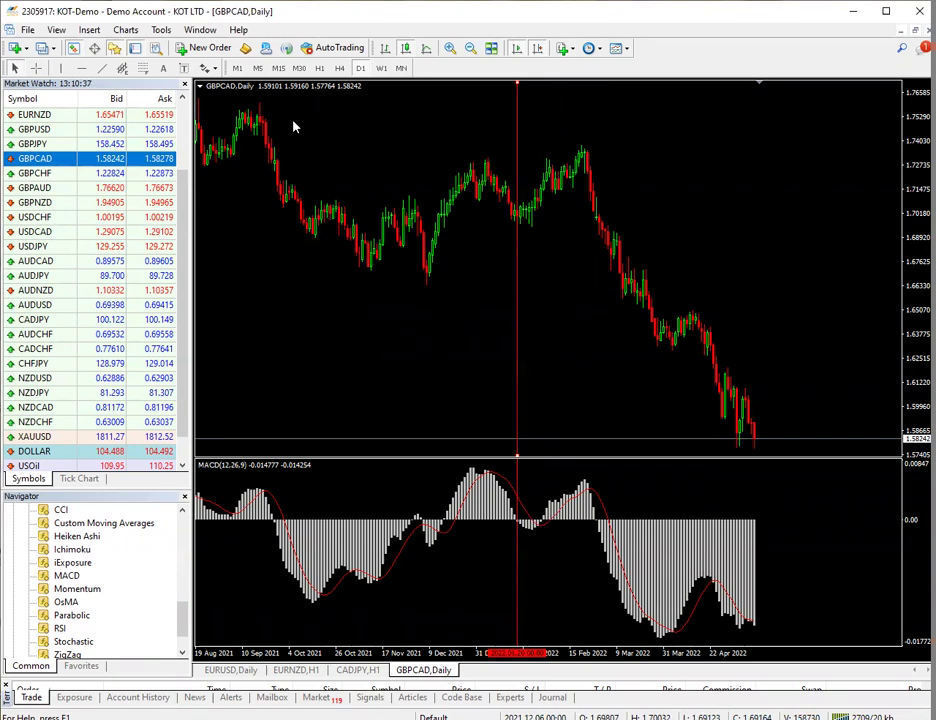
left_click(514, 217)
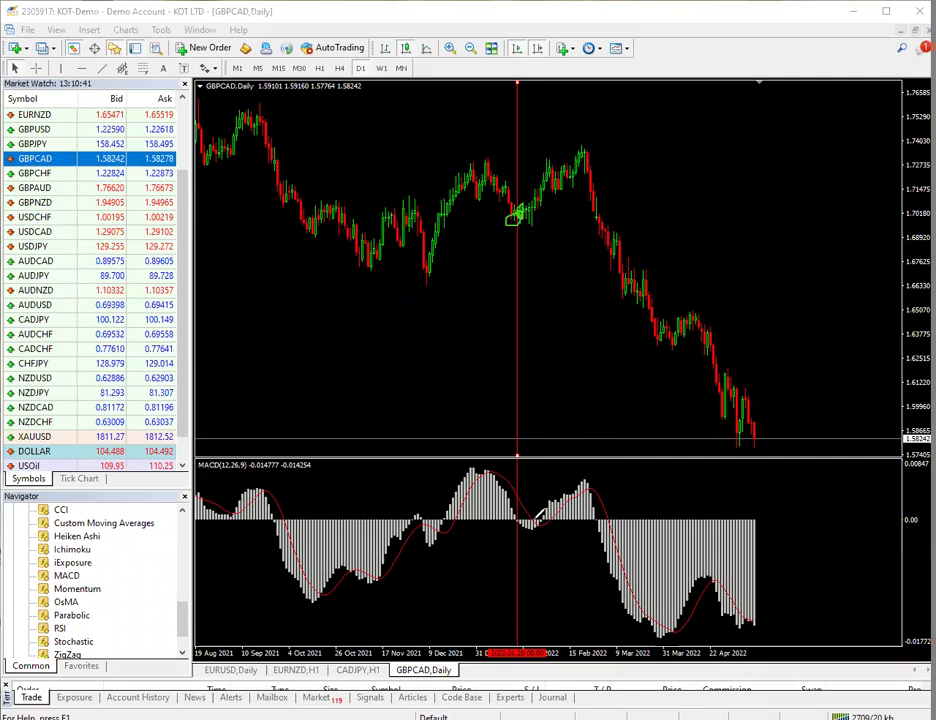
mouse_move(512, 528)
left_mouse_down()
mouse_move(547, 519)
mouse_move(528, 516)
mouse_move(520, 535)
mouse_move(537, 514)
left_mouse_up()
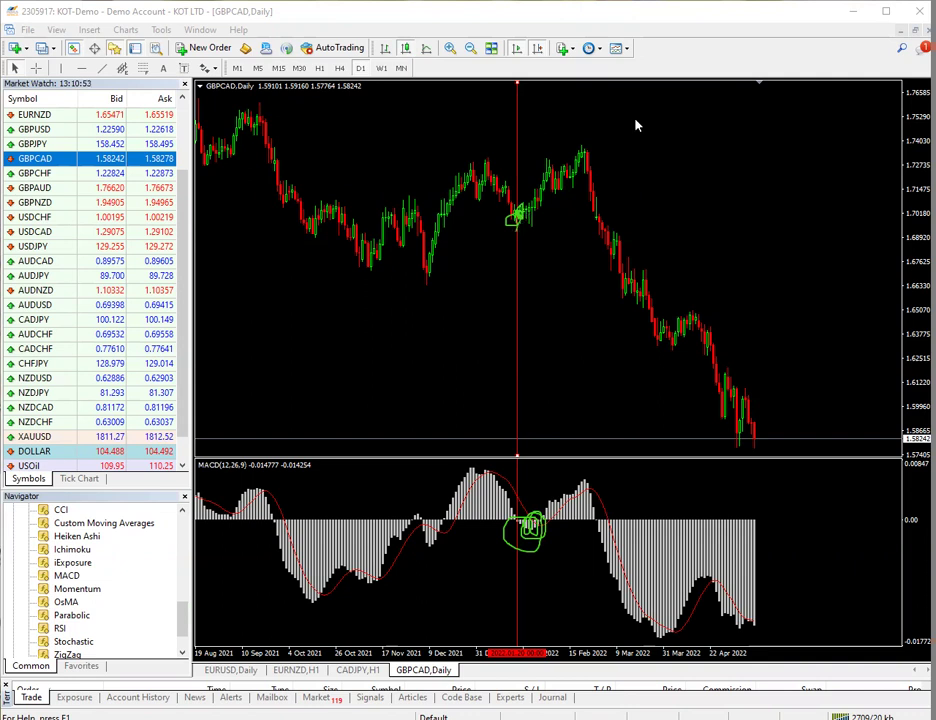
key("e")
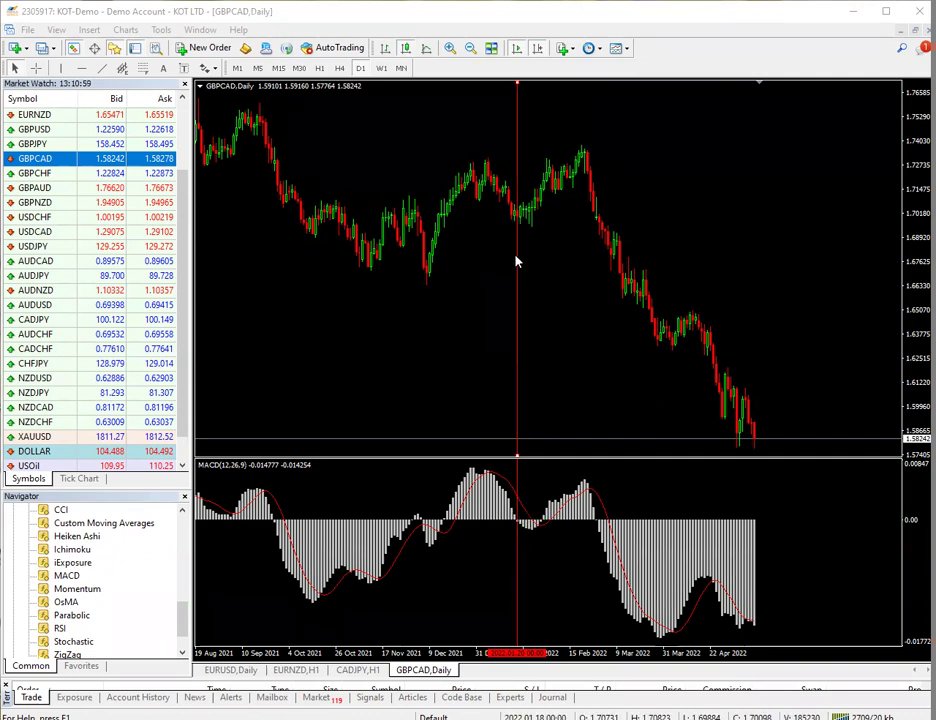
- Move the vertical line to the upward MACD zero crossing in mid-December 2021 and measure the price rise to the late December high
left_click_drag(517, 262, 445, 263)
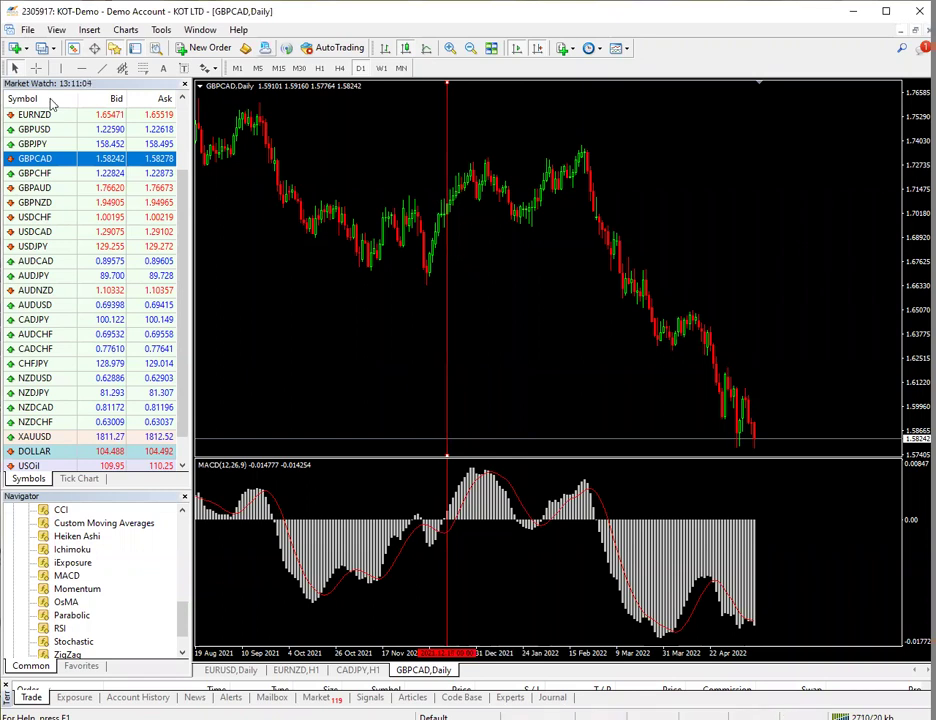
left_click(36, 68)
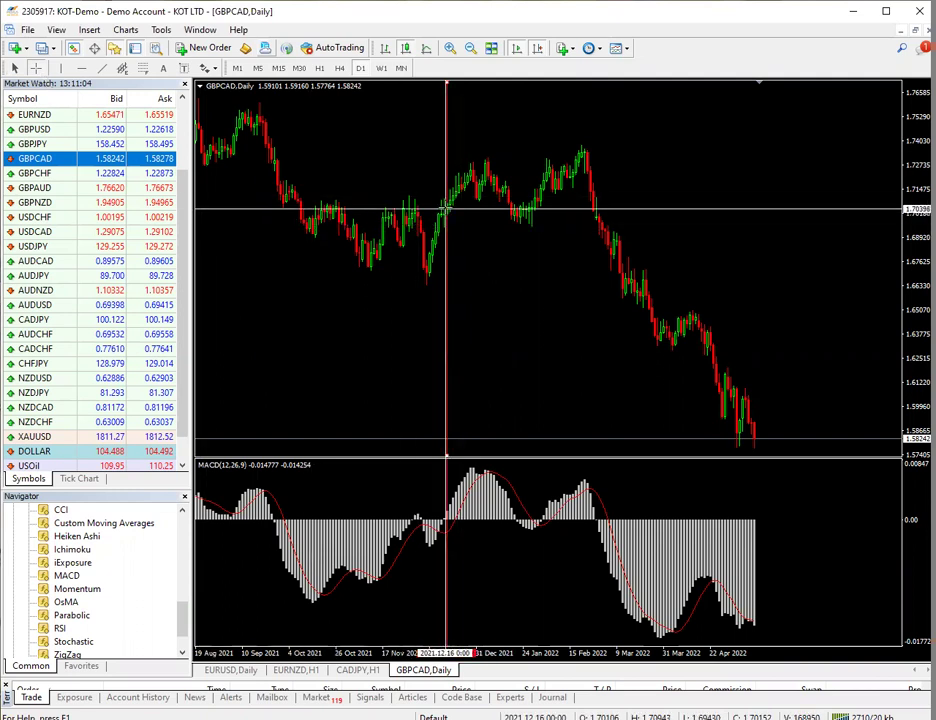
left_click_drag(447, 205, 471, 160)
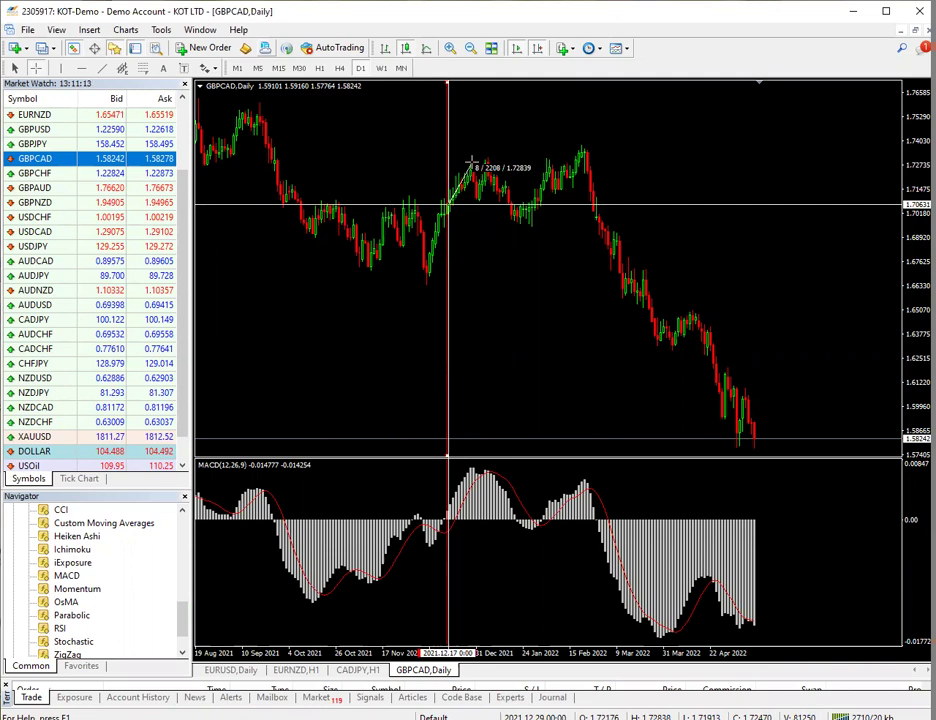
left_click_drag(471, 160, 456, 185)
- Move the vertical line to 2021.12.07, trace the price low and following rise plus the histogram dip in green, and clear the drawings
left_click_drag(440, 307, 425, 303)
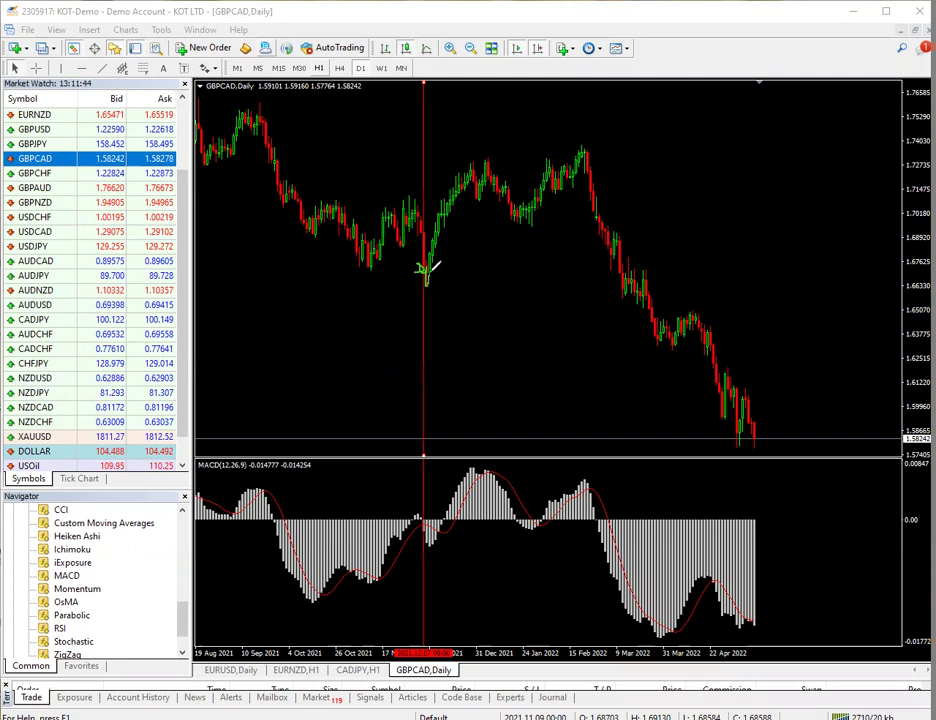
left_click_drag(428, 270, 486, 163)
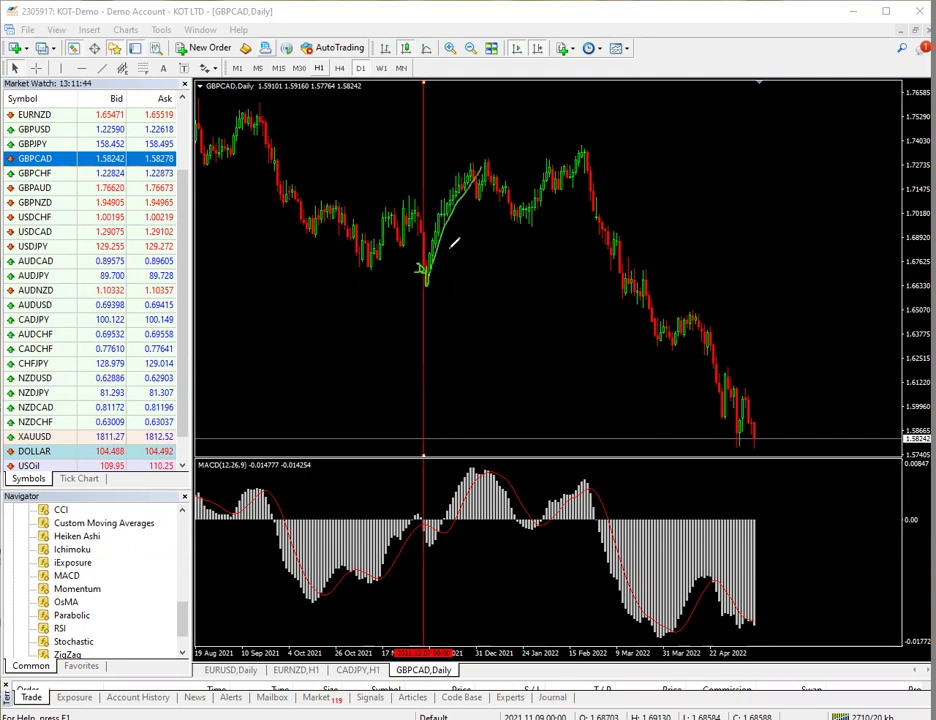
mouse_move(430, 538)
left_mouse_down()
mouse_move(416, 545)
mouse_move(432, 518)
left_mouse_up()
key("e")
- Move the vertical line to the downward MACD crossing at 2021.09.27 and measure the price drop to the November 2021 low
mouse_move(427, 134)
left_mouse_down()
mouse_move(414, 134)
mouse_move(420, 119)
mouse_move(428, 132)
mouse_move(407, 138)
mouse_move(403, 157)
mouse_move(426, 160)
mouse_move(343, 184)
mouse_move(368, 184)
mouse_move(290, 188)
mouse_move(276, 177)
left_mouse_up()
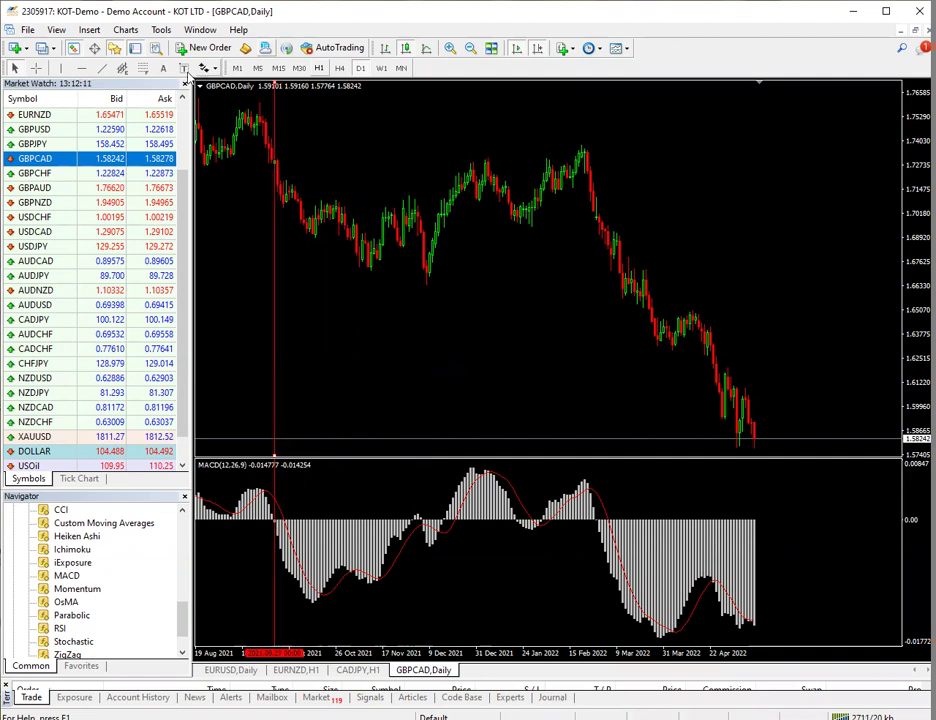
left_click(36, 67)
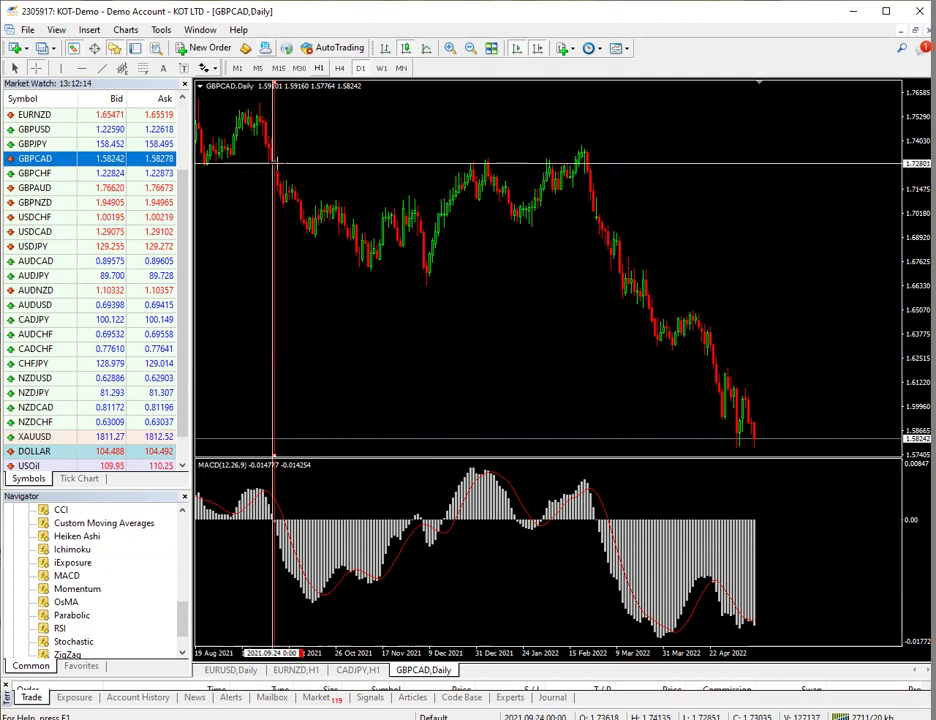
left_click_drag(277, 163, 372, 274)
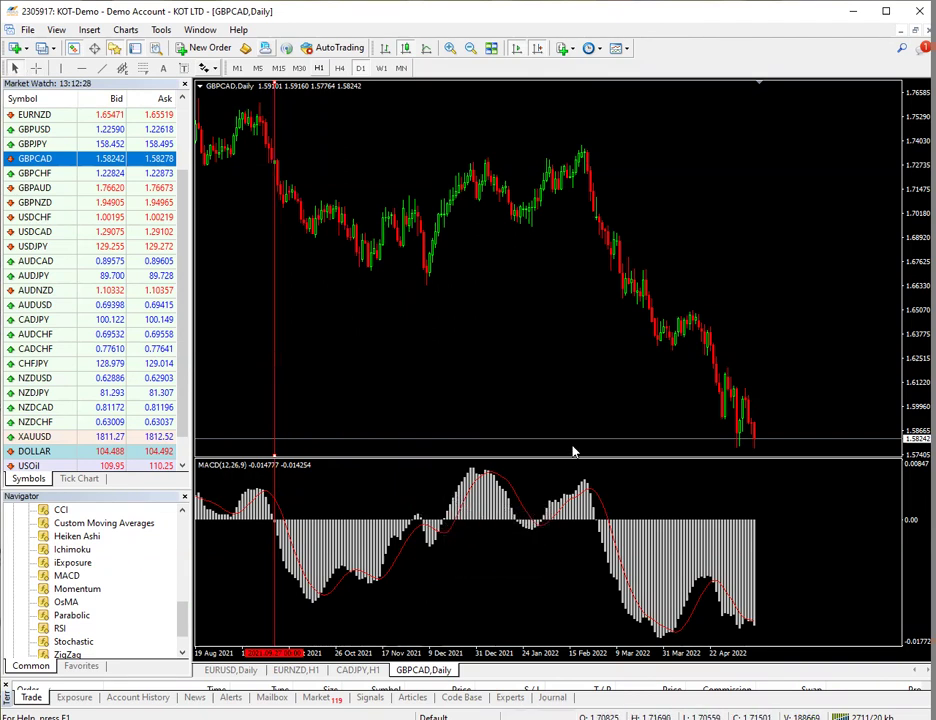
- Delete the vertical line, and draw then clear a green arrow along the overall downtrend from September 2021 to the latest candles
right_click(272, 306)
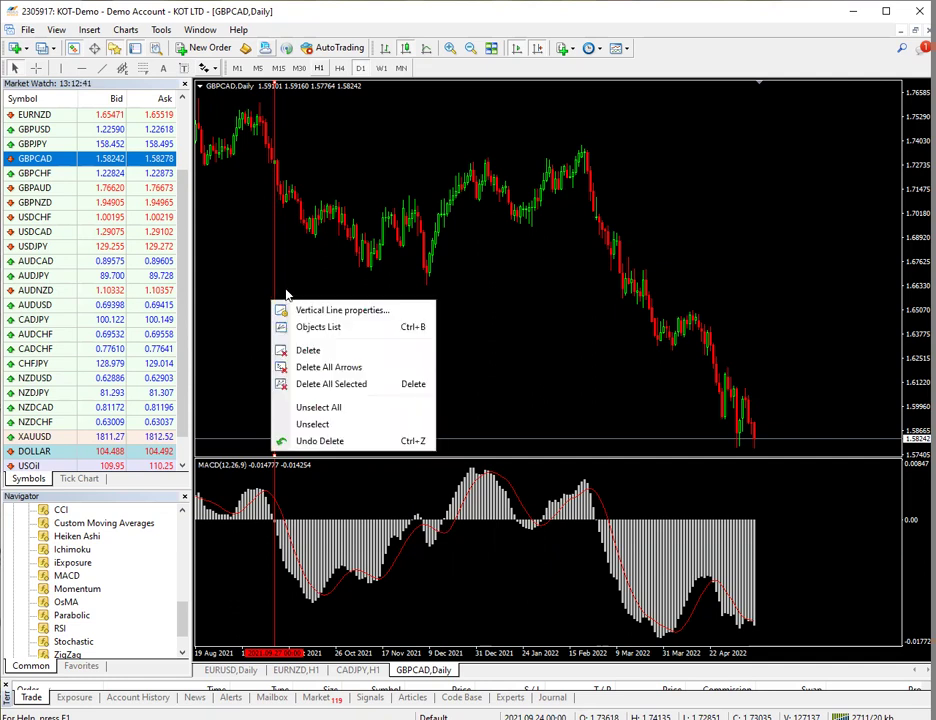
left_click(296, 349)
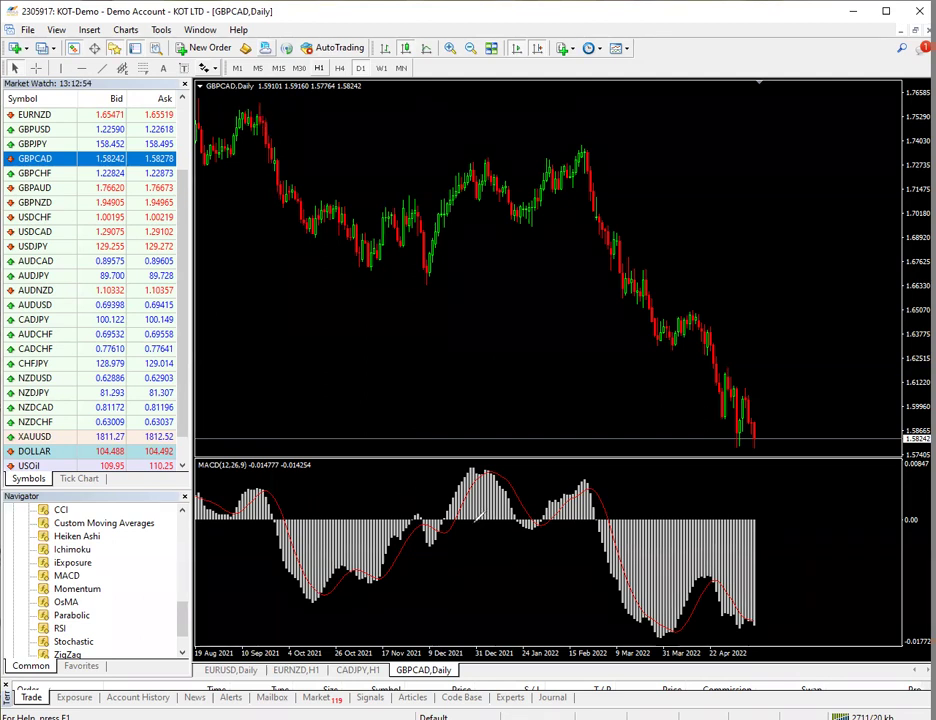
mouse_move(244, 103)
left_mouse_down()
mouse_move(808, 408)
mouse_move(800, 392)
mouse_move(820, 420)
mouse_move(766, 424)
left_mouse_up()
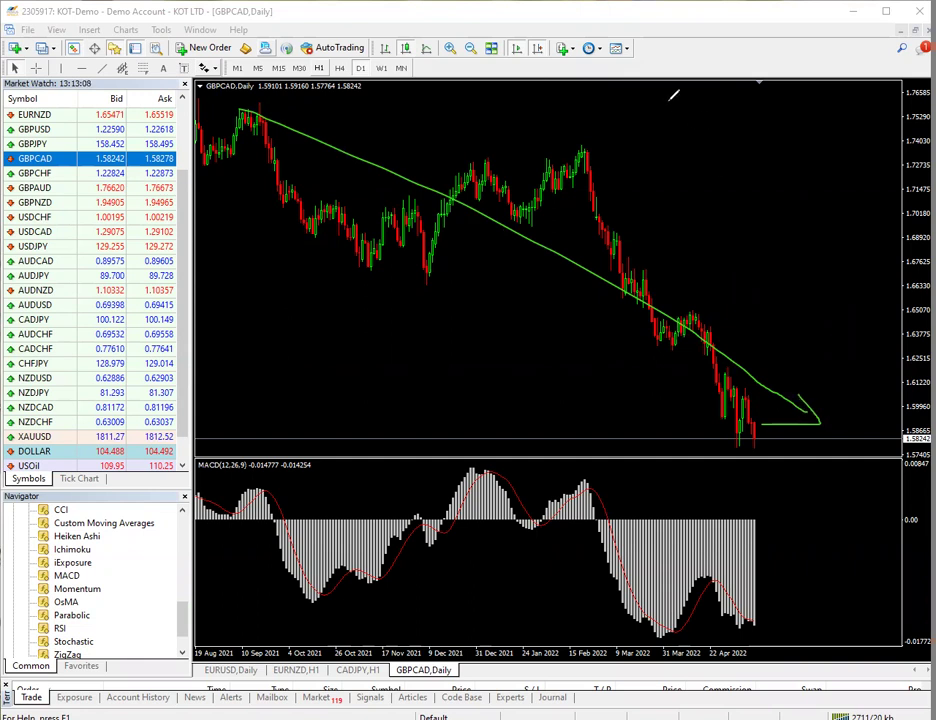
key("e")
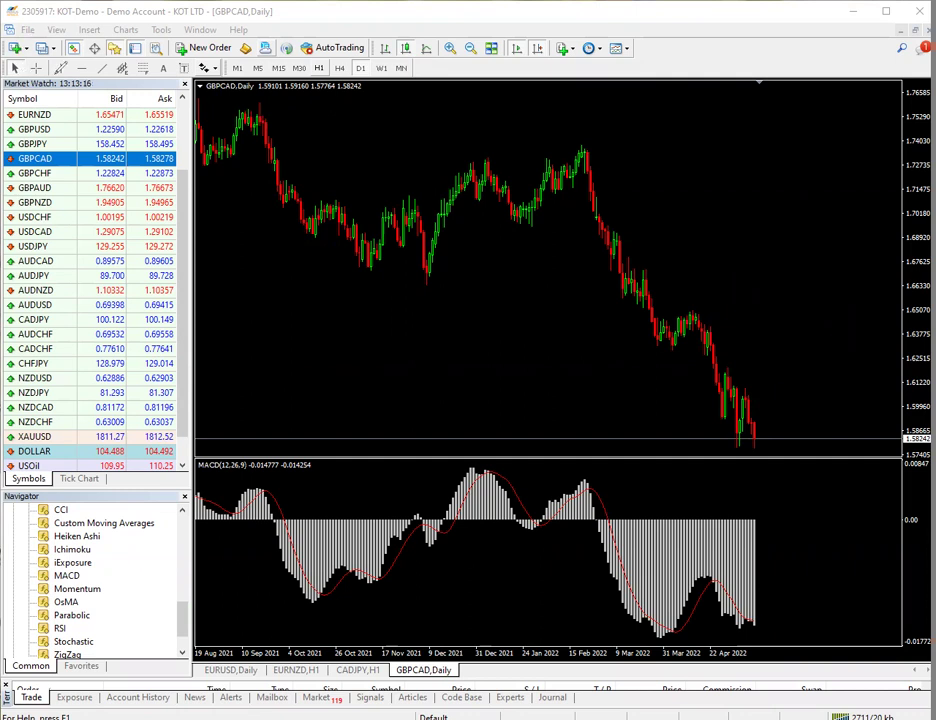
- Trace the first negative histogram slope in green and measure the matching price drop from 2021.09.28 to the November 2021 low
left_click_drag(284, 527, 320, 592)
left_click(36, 67)
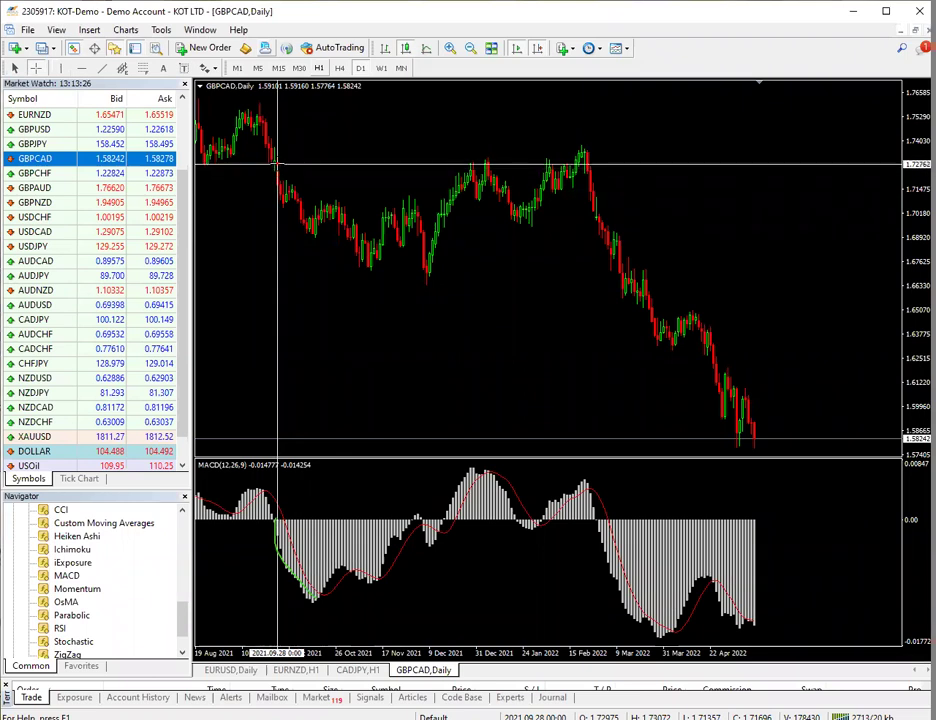
left_click_drag(277, 165, 371, 266)
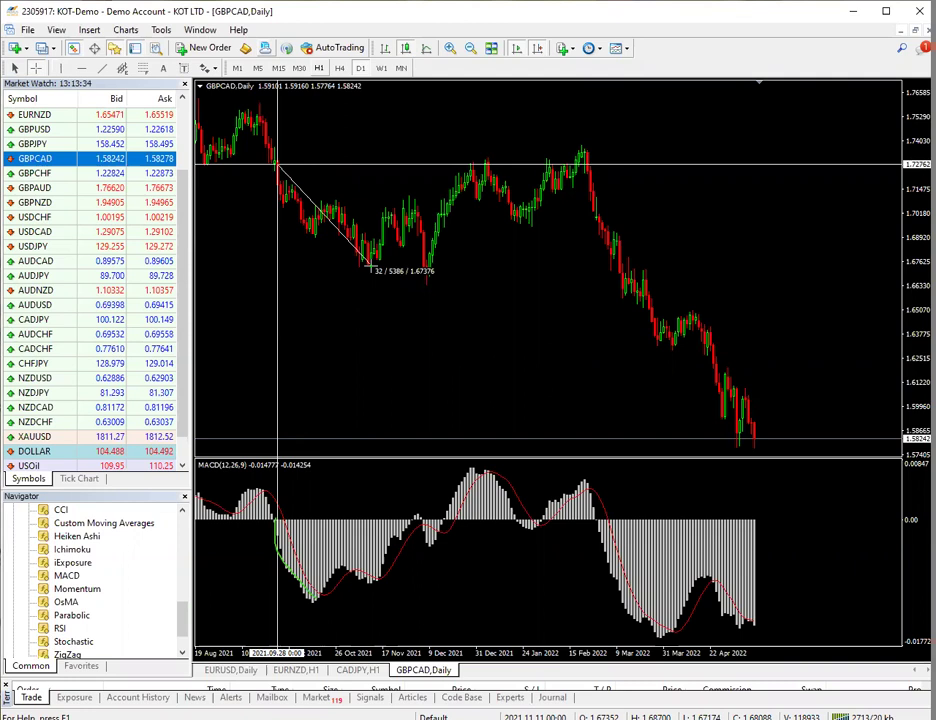
mouse_move(371, 266)
left_mouse_down()
mouse_move(368, 276)
mouse_move(367, 268)
left_mouse_up()
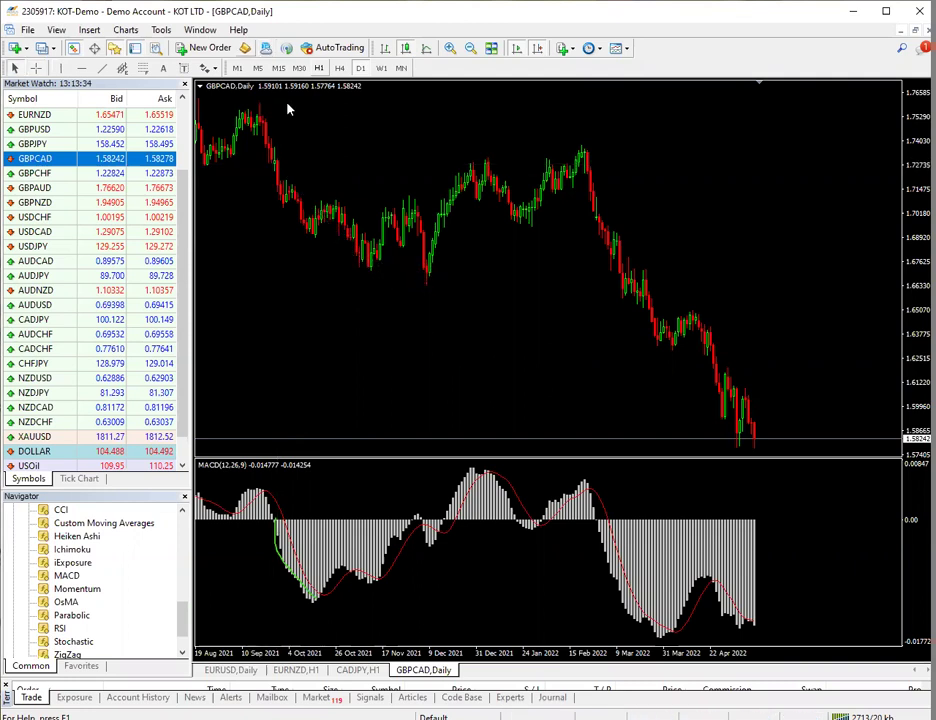
- Inspect the December 2021 price low with the crosshair and measure again from the MACD crossing candle at 2021.09.27
left_click(35, 67)
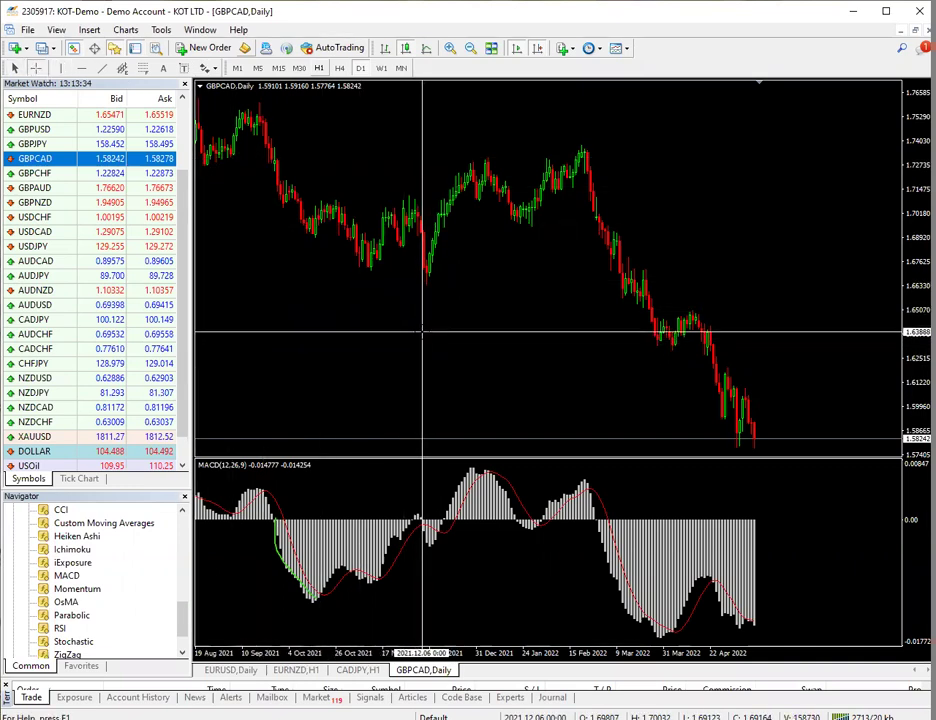
mouse_move(423, 268)
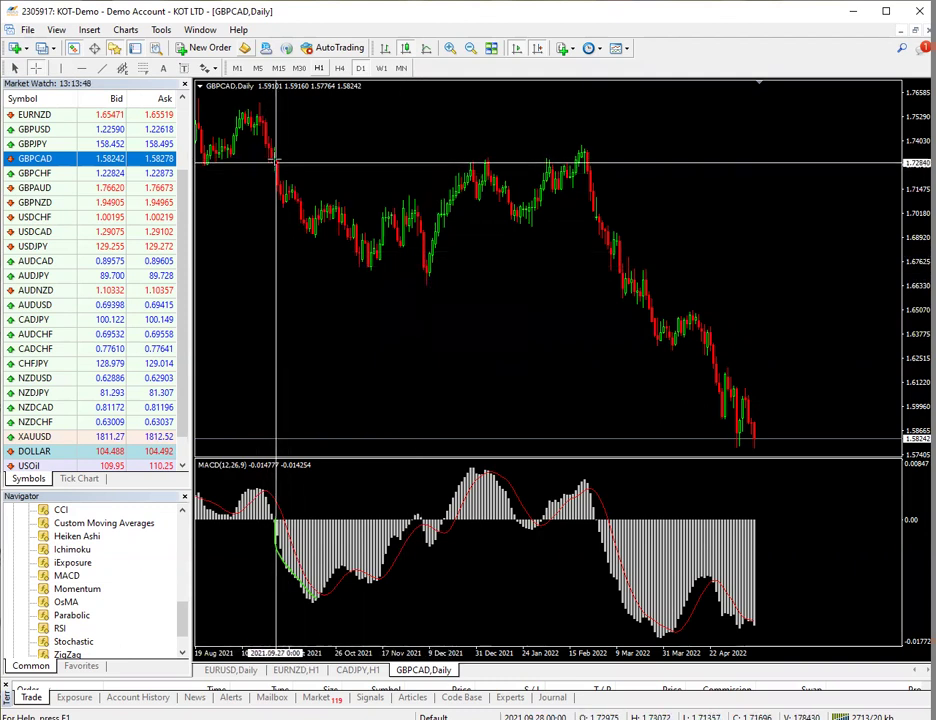
mouse_move(277, 160)
left_mouse_down()
mouse_move(295, 128)
mouse_move(282, 156)
left_mouse_up()
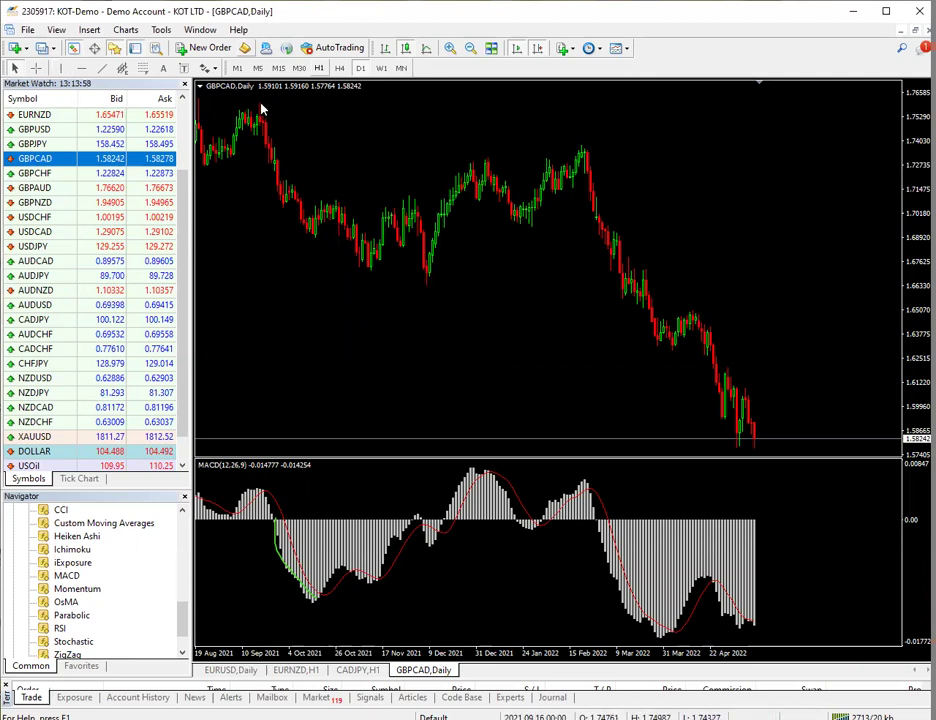
- Measure the price drop with the crosshair from the 2022.03.01 crossing candle to the early May 2022 low
left_click(35, 67)
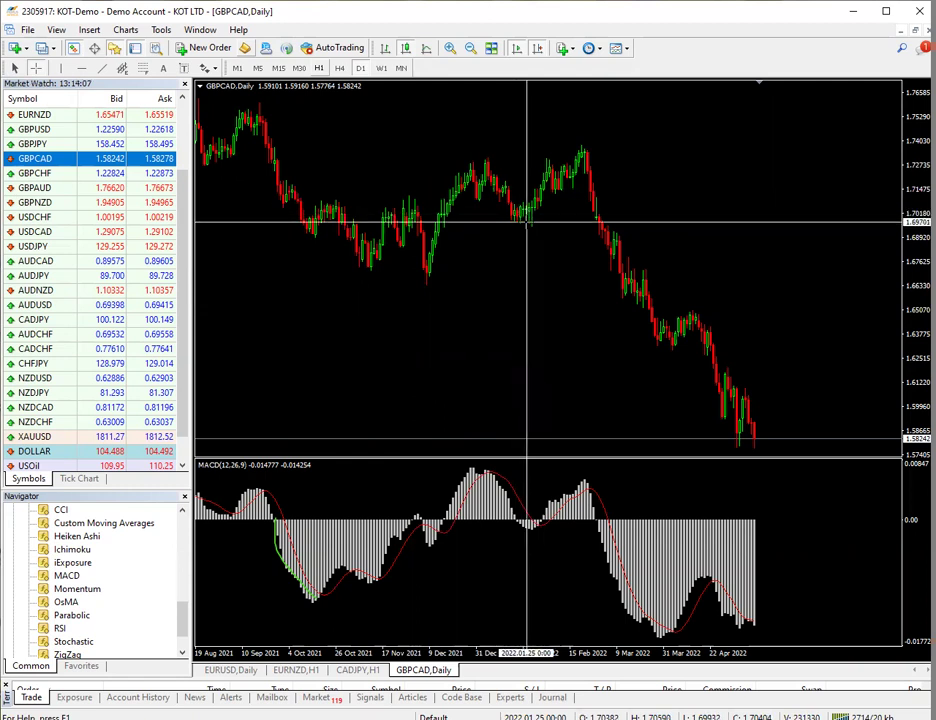
mouse_move(598, 218)
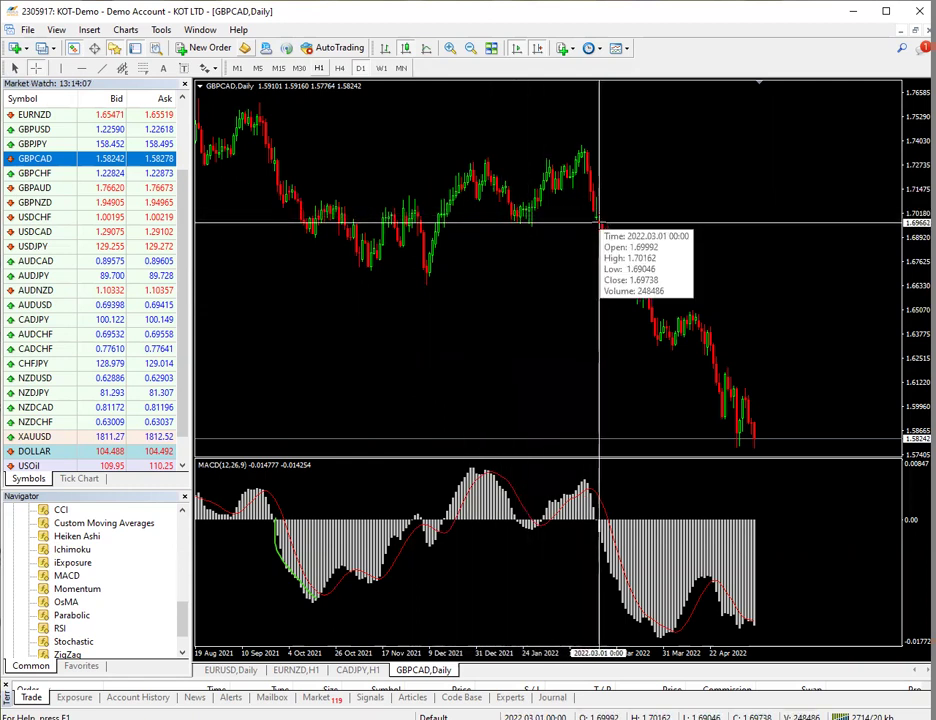
left_click_drag(600, 224, 731, 439)
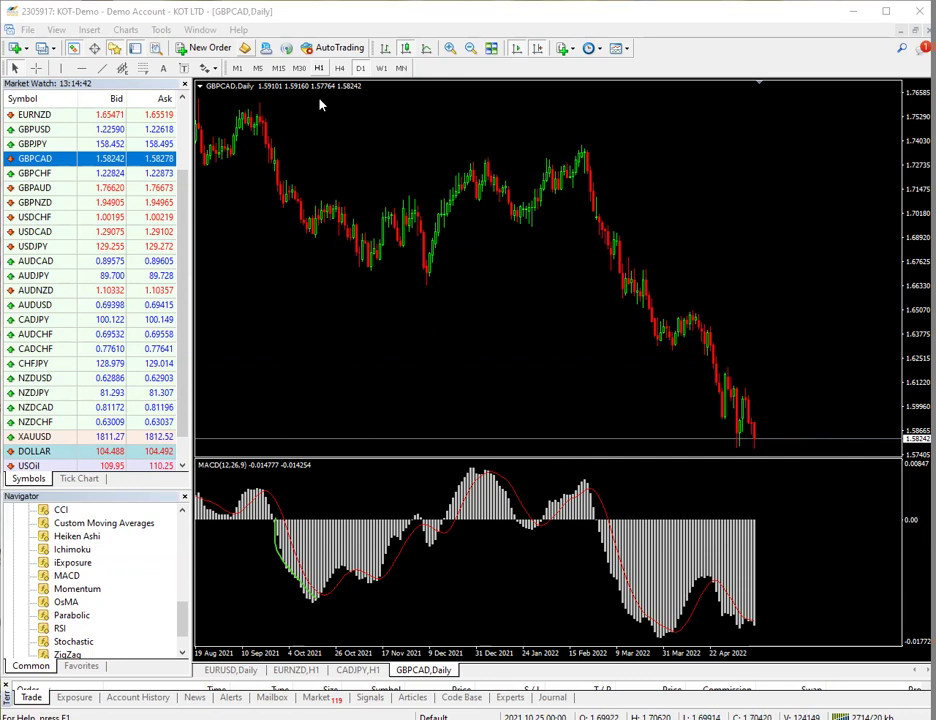
- Handwrite two green figures 2 side by side below the price candles, with 1500 under the first one
left_click_drag(283, 322, 357, 369)
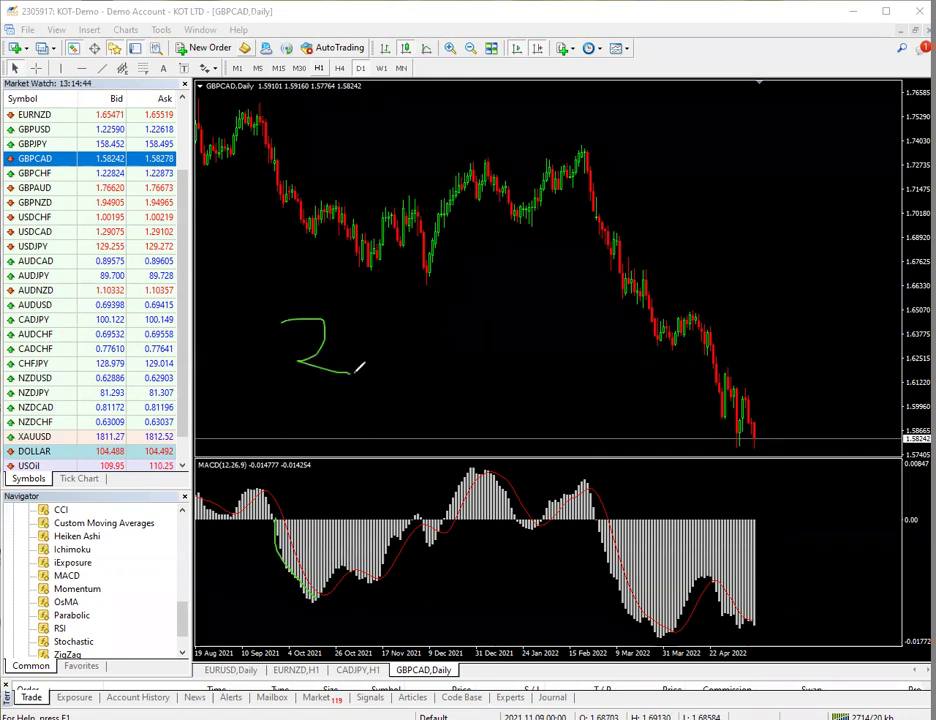
mouse_move(493, 321)
left_mouse_down()
mouse_move(525, 358)
mouse_move(563, 358)
left_mouse_up()
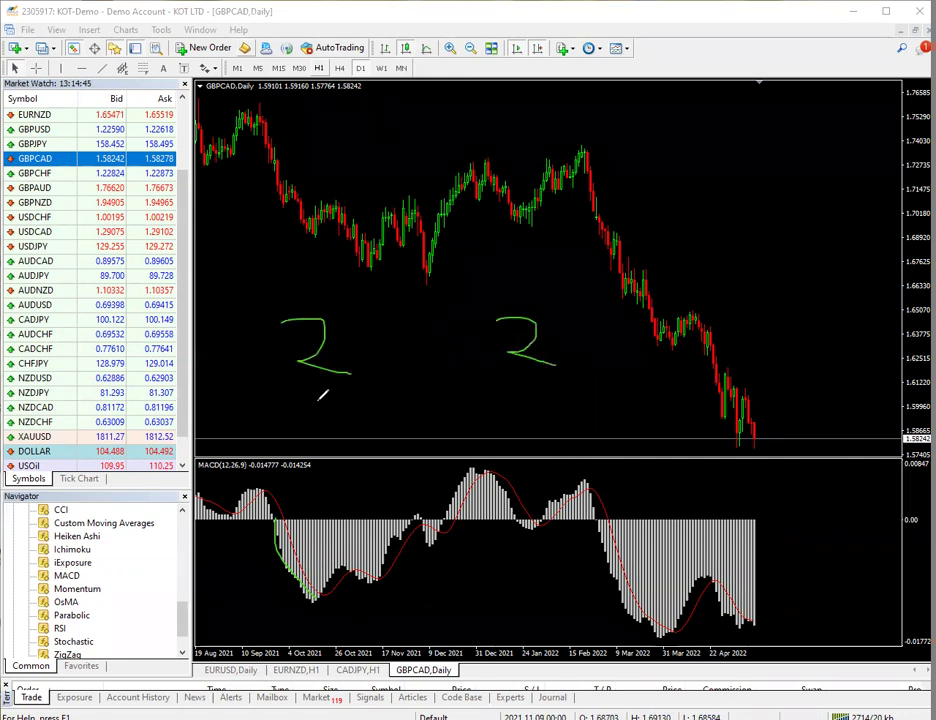
mouse_move(313, 406)
left_mouse_down()
mouse_move(366, 419)
mouse_move(346, 432)
mouse_move(342, 415)
mouse_move(394, 399)
mouse_move(406, 419)
mouse_move(382, 396)
mouse_move(422, 408)
left_mouse_up()
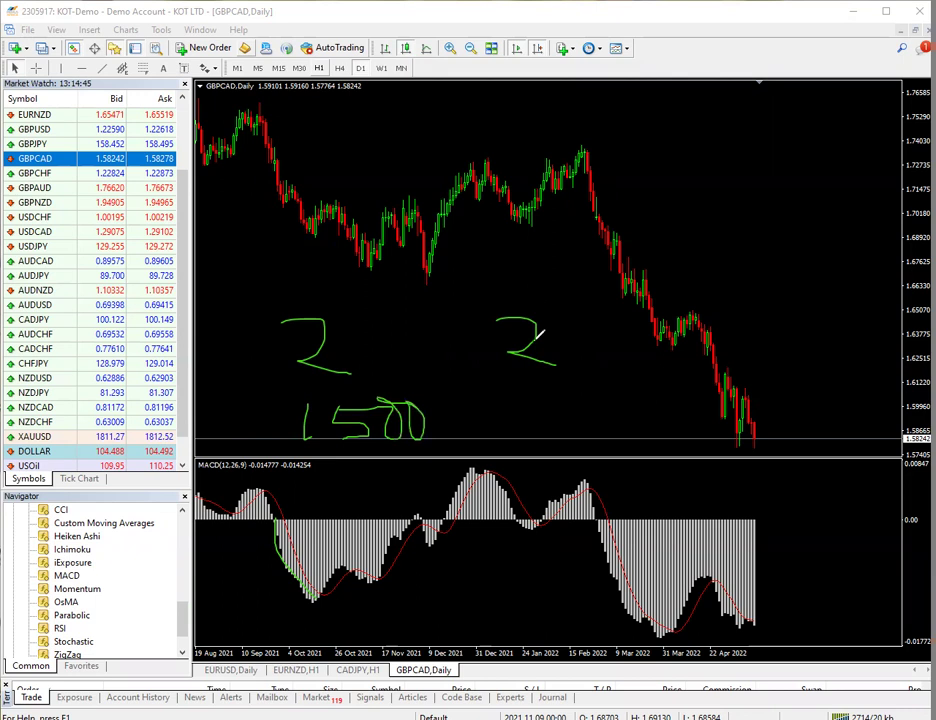
- Handwrite 200 under the second 2 and an underlined, circled 1300 above the falling candles, finishing by erasing all drawings
mouse_move(566, 398)
left_mouse_down()
mouse_move(638, 431)
mouse_move(628, 404)
mouse_move(637, 413)
mouse_move(609, 414)
mouse_move(668, 401)
left_mouse_up()
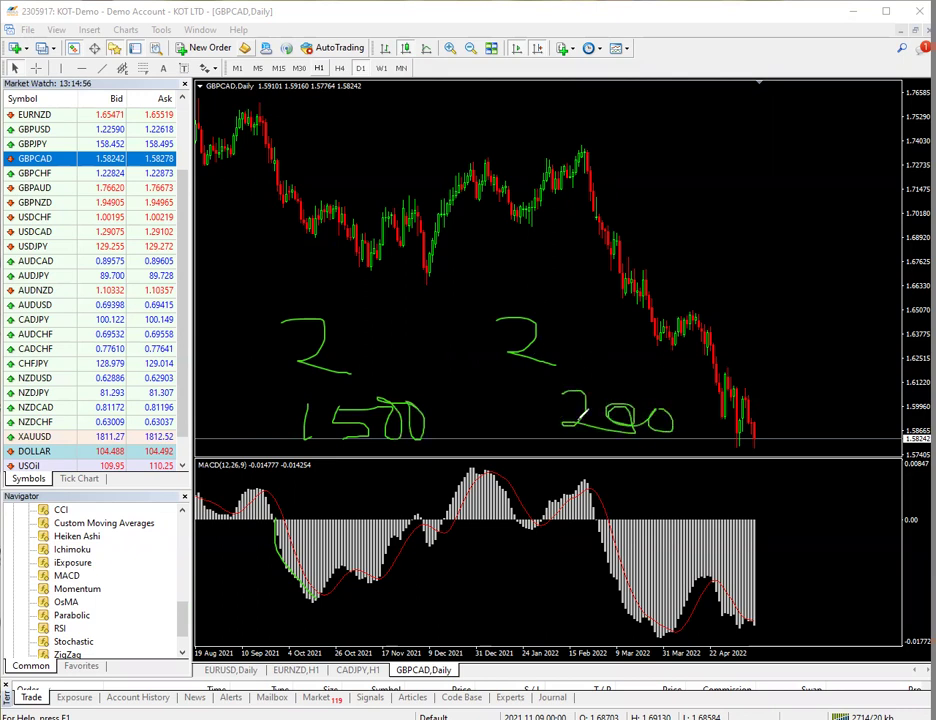
left_click_drag(700, 146, 693, 207)
mouse_move(723, 152)
left_mouse_down()
mouse_move(737, 172)
mouse_move(726, 200)
left_mouse_up()
mouse_move(780, 167)
left_mouse_down()
mouse_move(766, 196)
mouse_move(790, 172)
mouse_move(816, 168)
left_mouse_up()
left_click_drag(665, 214, 813, 224)
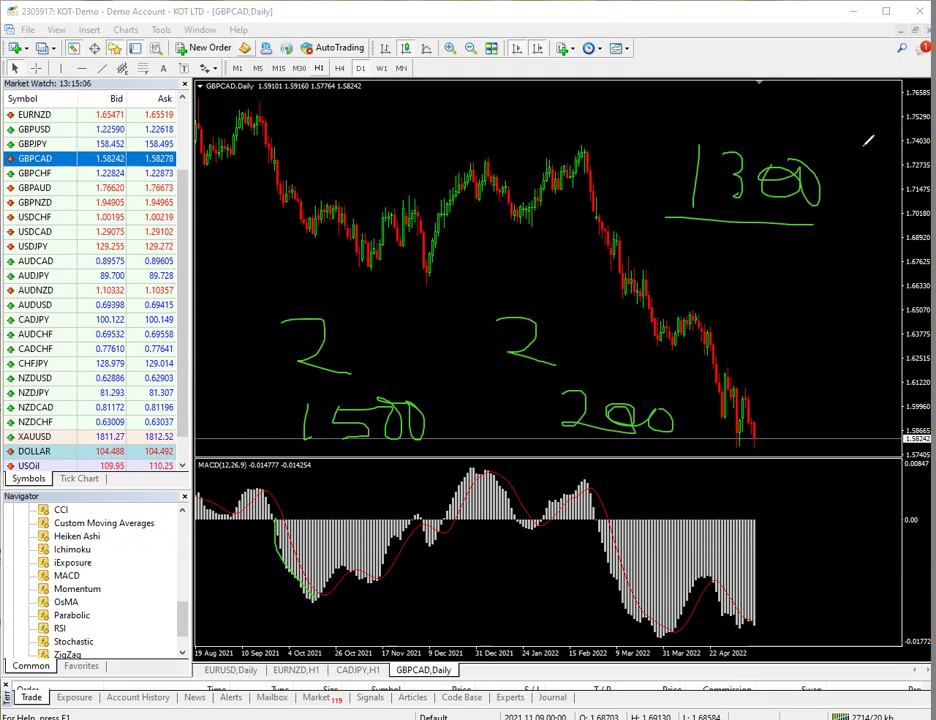
mouse_move(853, 130)
left_mouse_down()
mouse_move(668, 171)
mouse_move(695, 203)
mouse_move(802, 234)
mouse_move(838, 213)
mouse_move(862, 126)
left_mouse_up()
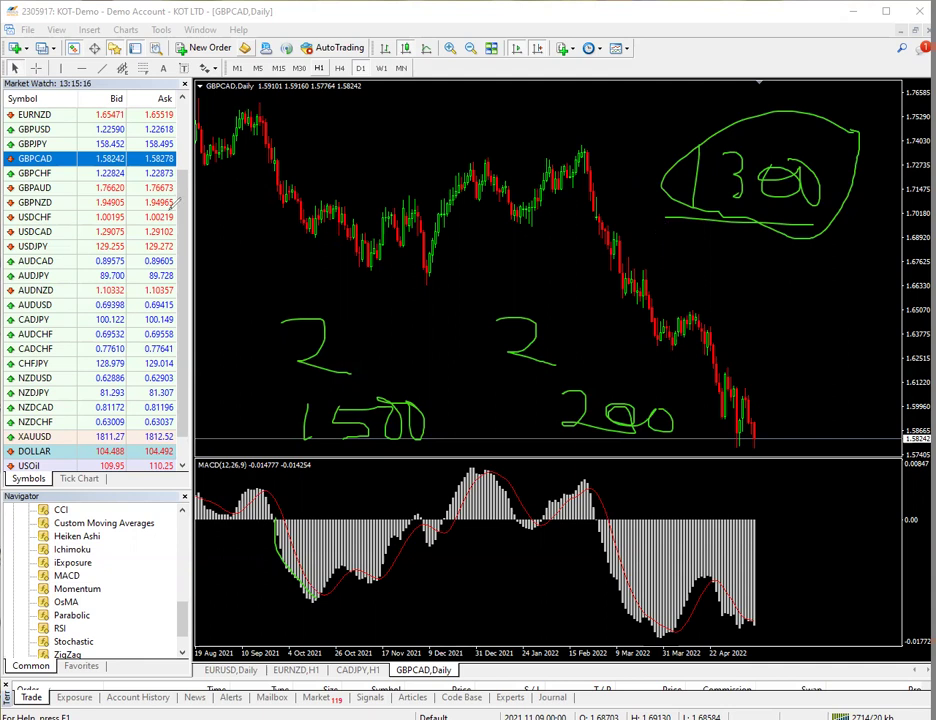
key("e")
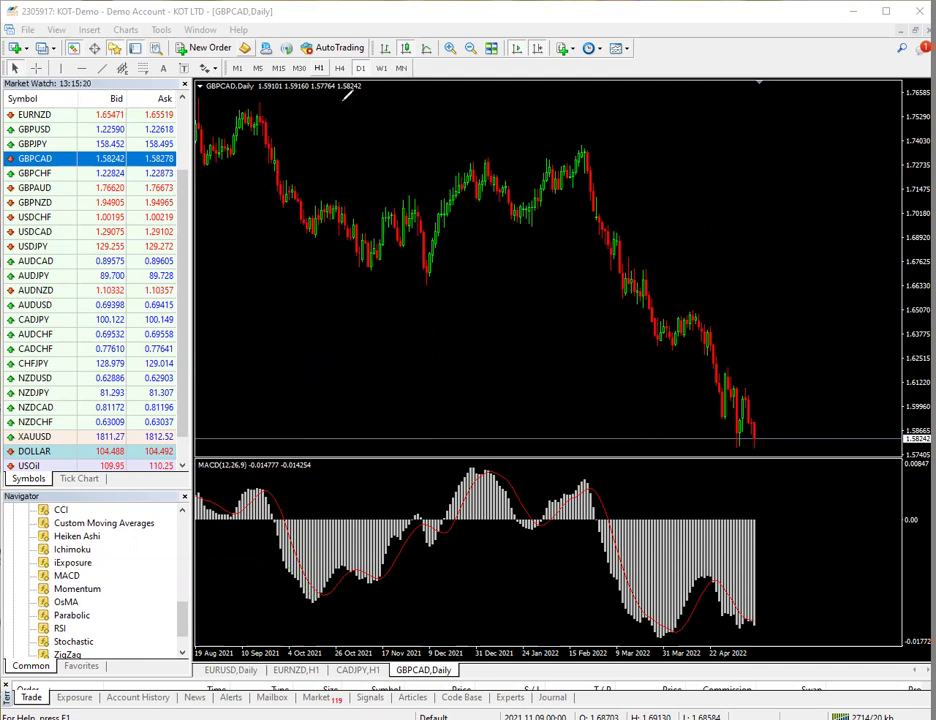
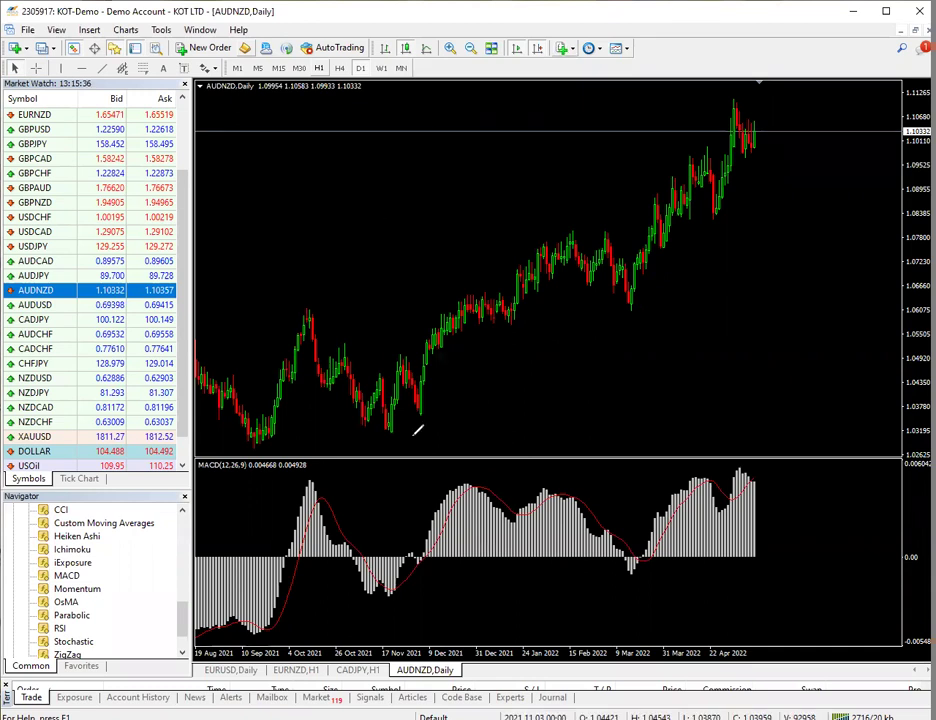
- Draw a green rising arrow beneath the AUDNZD daily uptrend from November 2021 and erase the drawings
left_click_drag(412, 434, 805, 212)
mouse_move(755, 232)
left_mouse_down()
mouse_move(810, 208)
mouse_move(808, 262)
left_mouse_up()
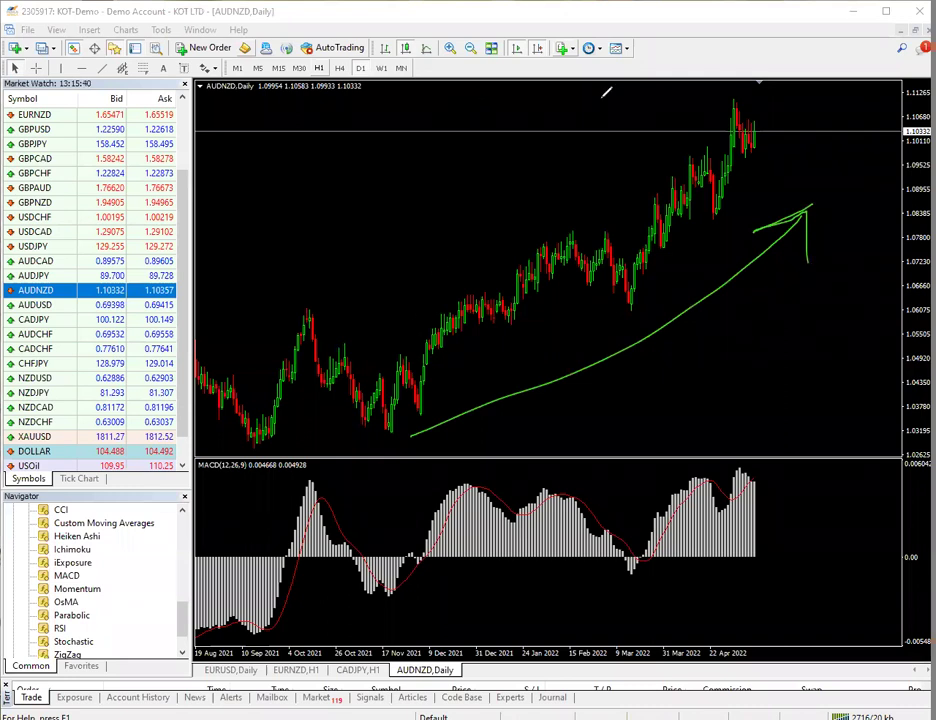
key("e")
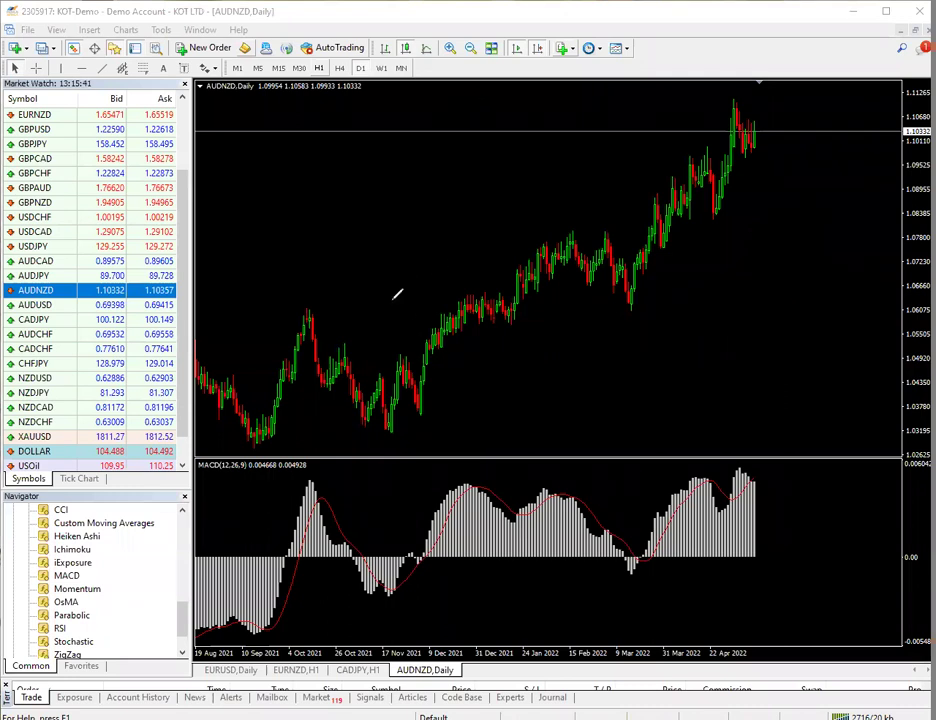
left_click_drag(399, 295, 495, 285)
key("e")
- Mark the October and late November 2021 upward MACD zero-line crossings in green and measure price from the 2021.12.01 candle to February 2022
mouse_move(276, 578)
left_mouse_down()
mouse_move(288, 546)
mouse_move(300, 545)
left_mouse_up()
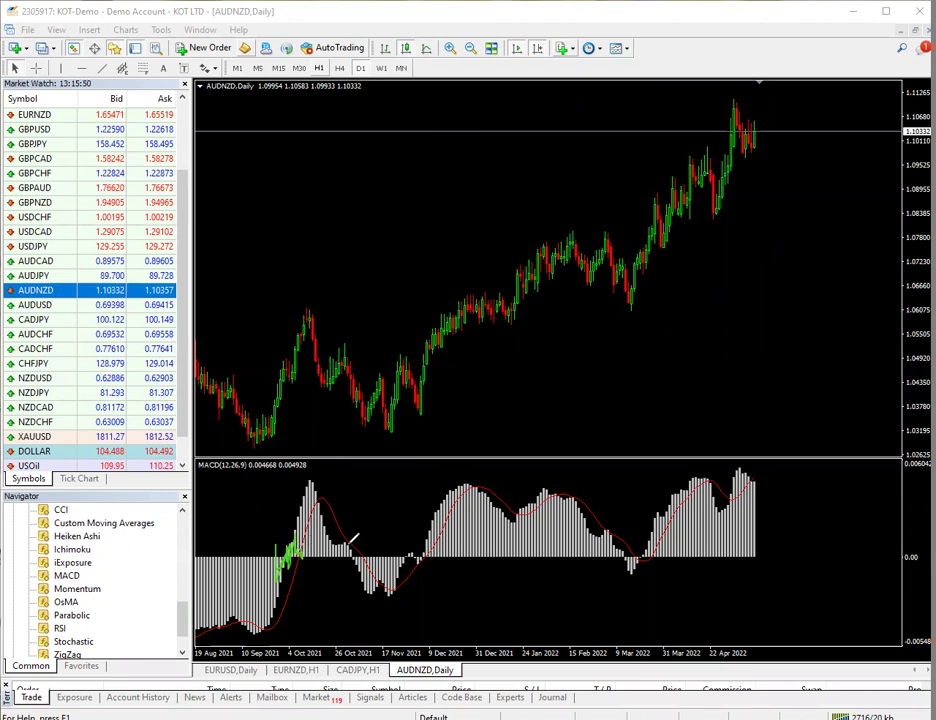
left_click_drag(418, 560, 410, 549)
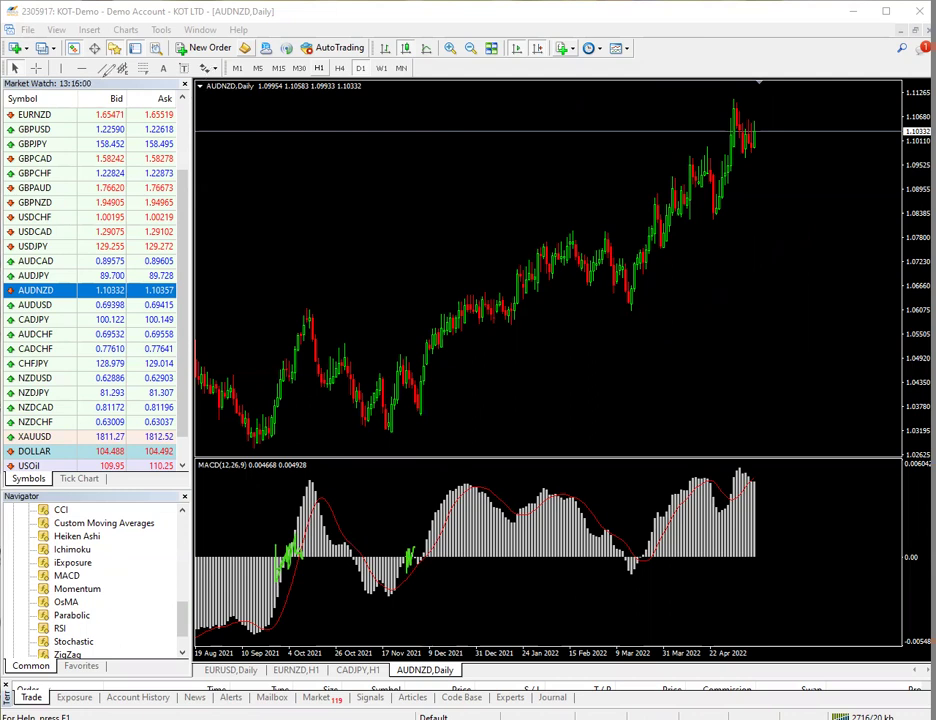
left_click(36, 68)
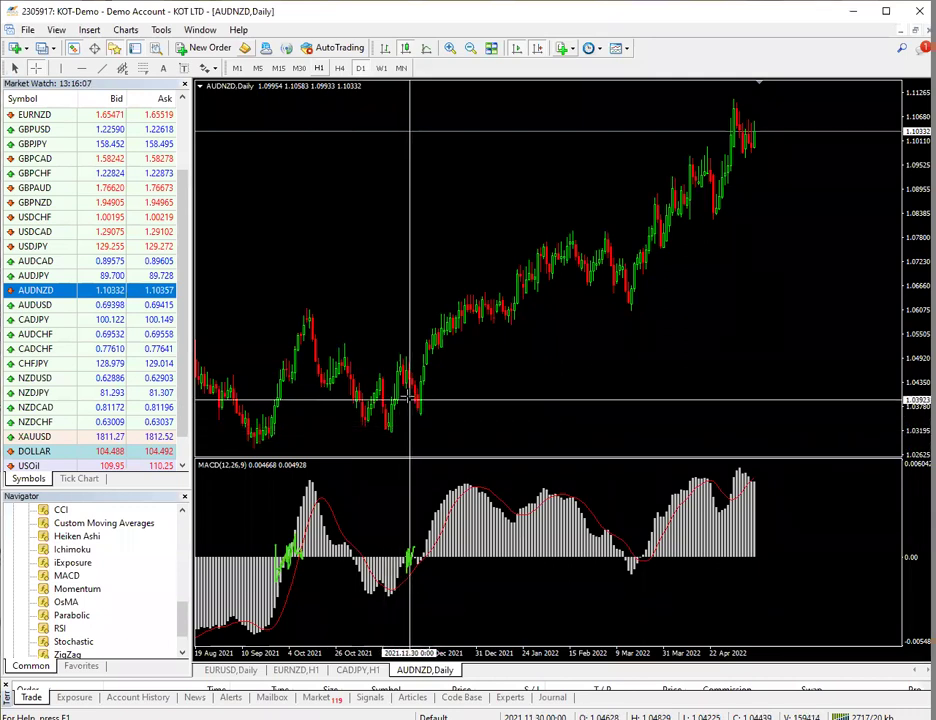
mouse_move(411, 387)
left_click_drag(411, 387, 425, 428)
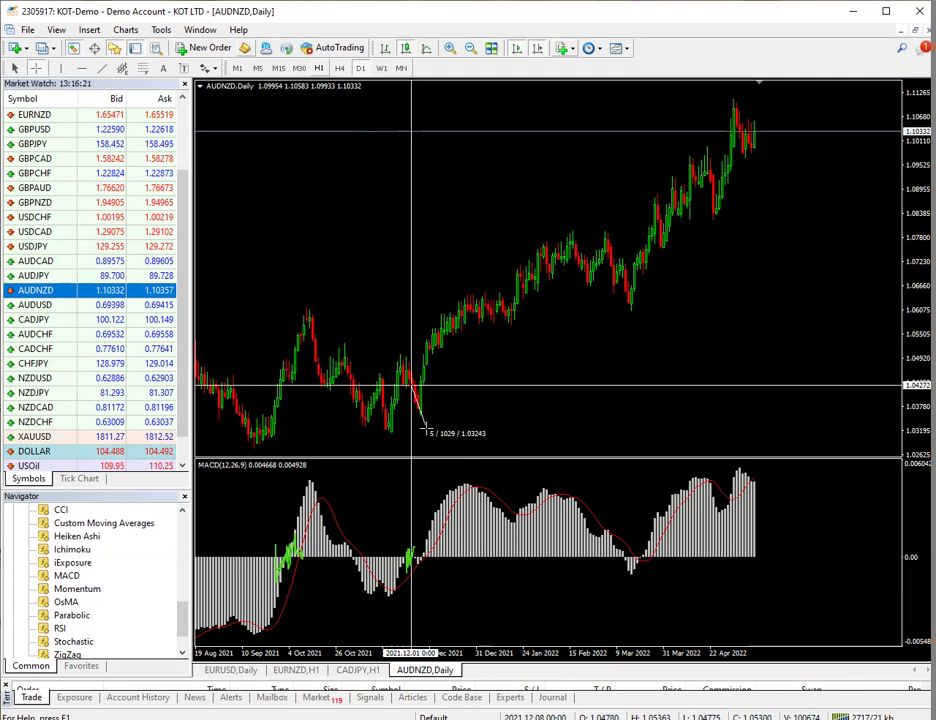
left_click_drag(425, 428, 560, 236)
- Measure the AUDNZD price rise with the crosshair from the late March 2022 MACD crossing candle to the early May 2022 high
left_click(35, 68)
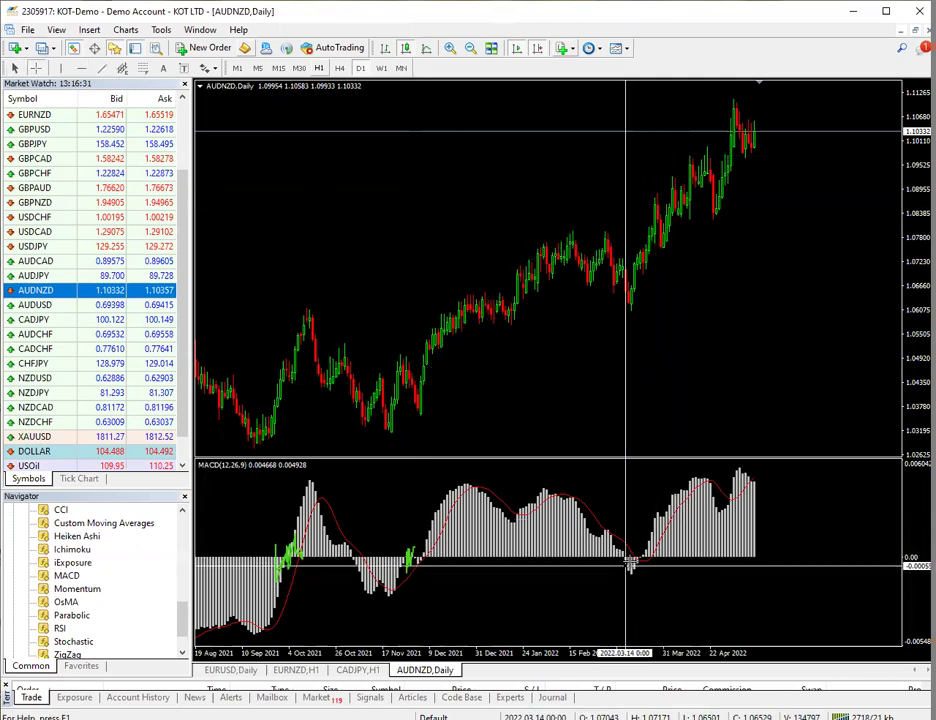
mouse_move(643, 555)
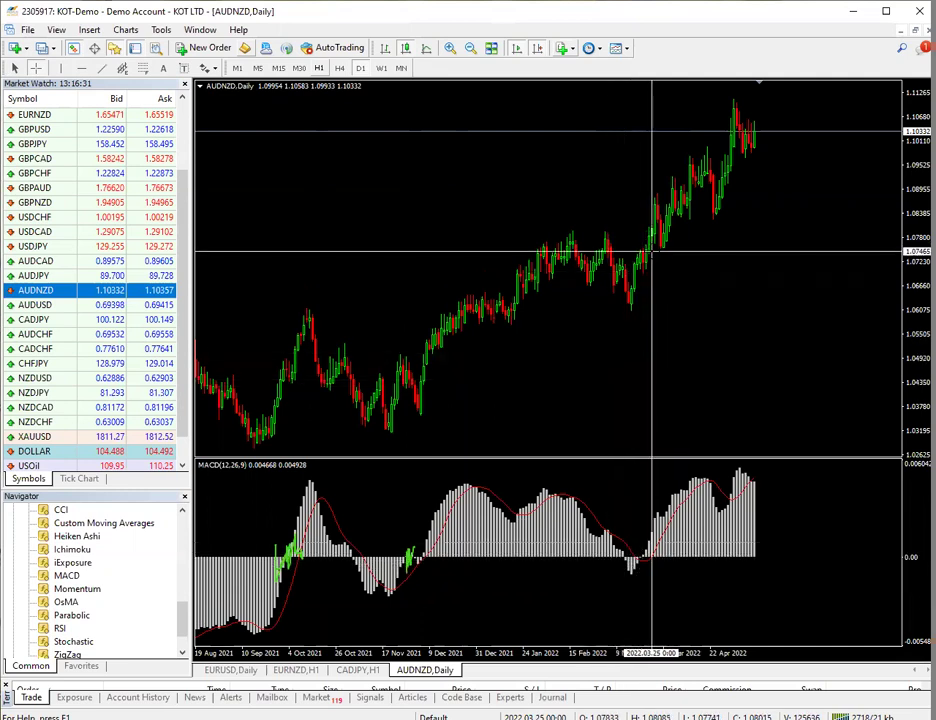
mouse_move(645, 251)
left_click_drag(645, 251, 728, 108)
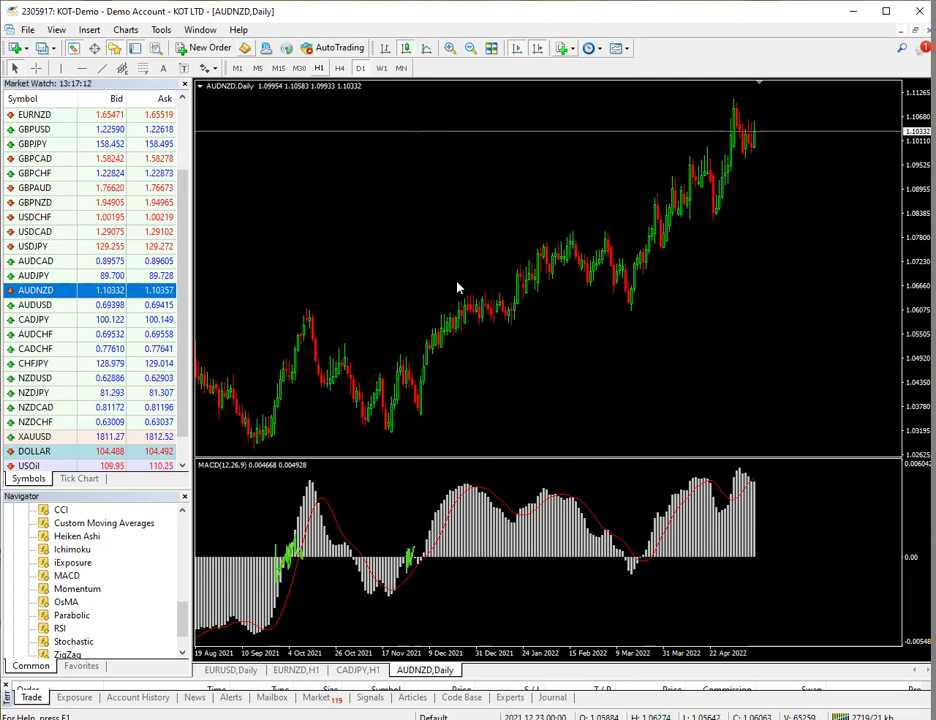
- Draw a green rising arrow under the uptrend and a vertical stroke below zero after the last MACD bar, finishing by erasing all drawings
mouse_move(520, 430)
left_mouse_down()
mouse_move(833, 166)
mouse_move(843, 190)
left_mouse_up()
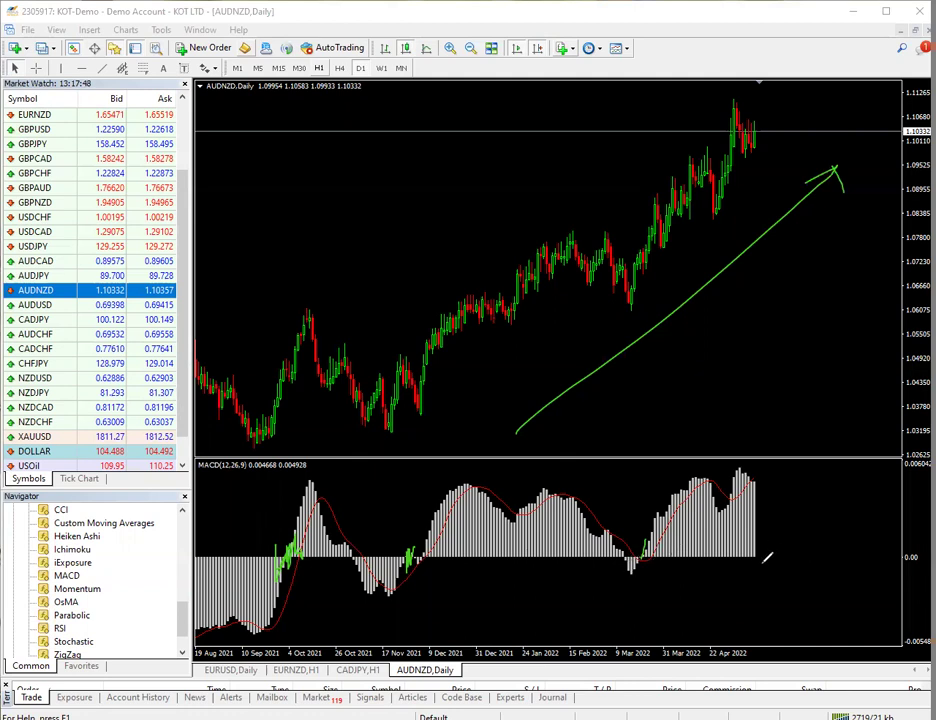
left_click_drag(761, 558, 762, 581)
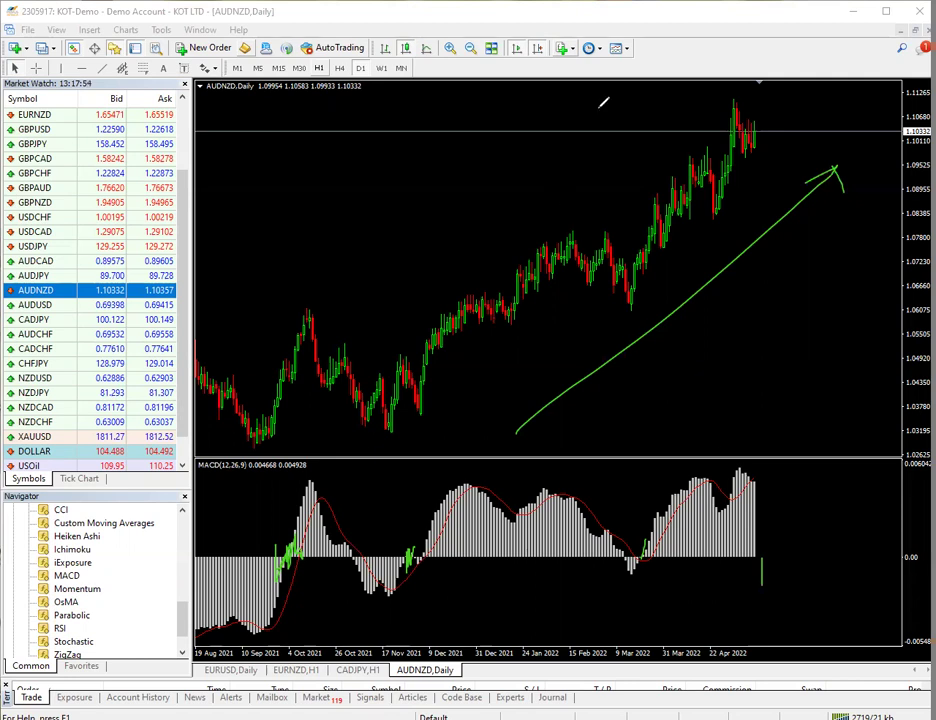
key("e")
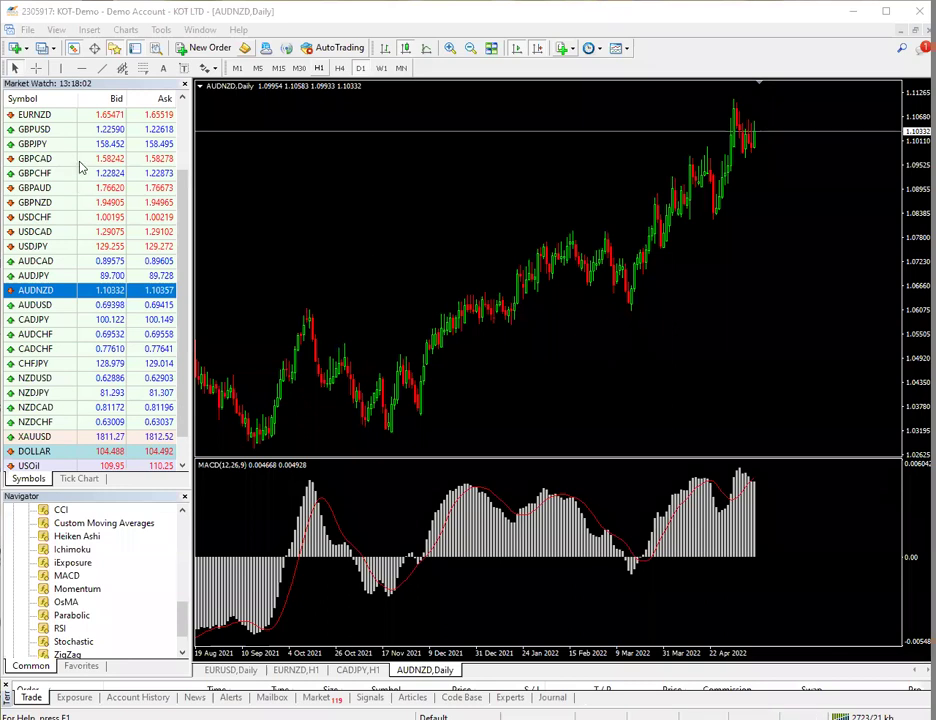
- Load GBPCAD into the chart and add the pink text "divergence" in the empty area above the falling candles
left_click_drag(78, 160, 516, 240)
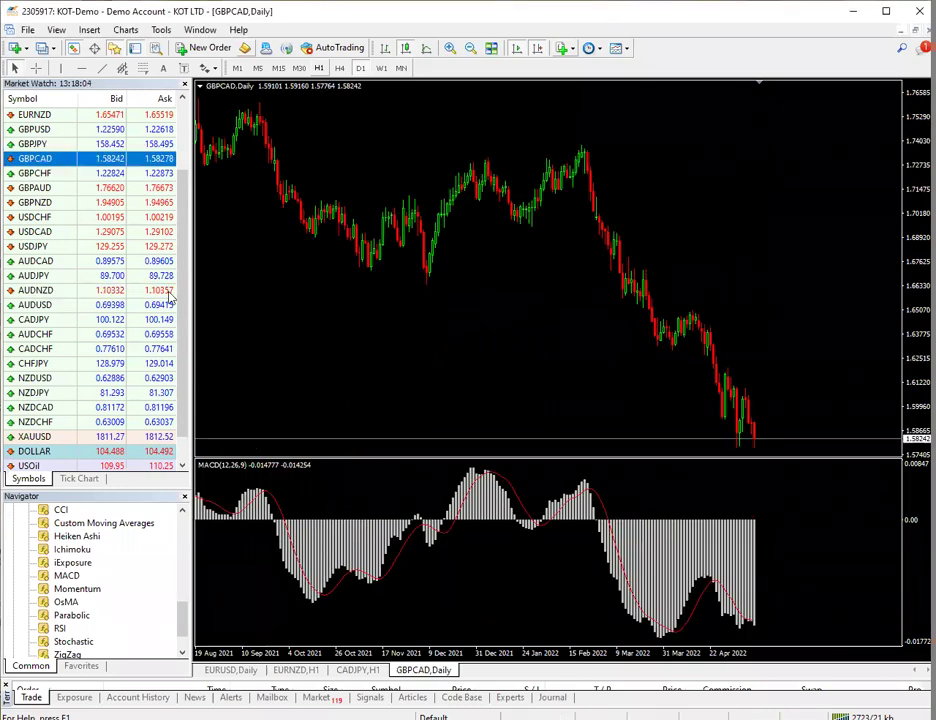
left_click_drag(314, 328, 374, 322)
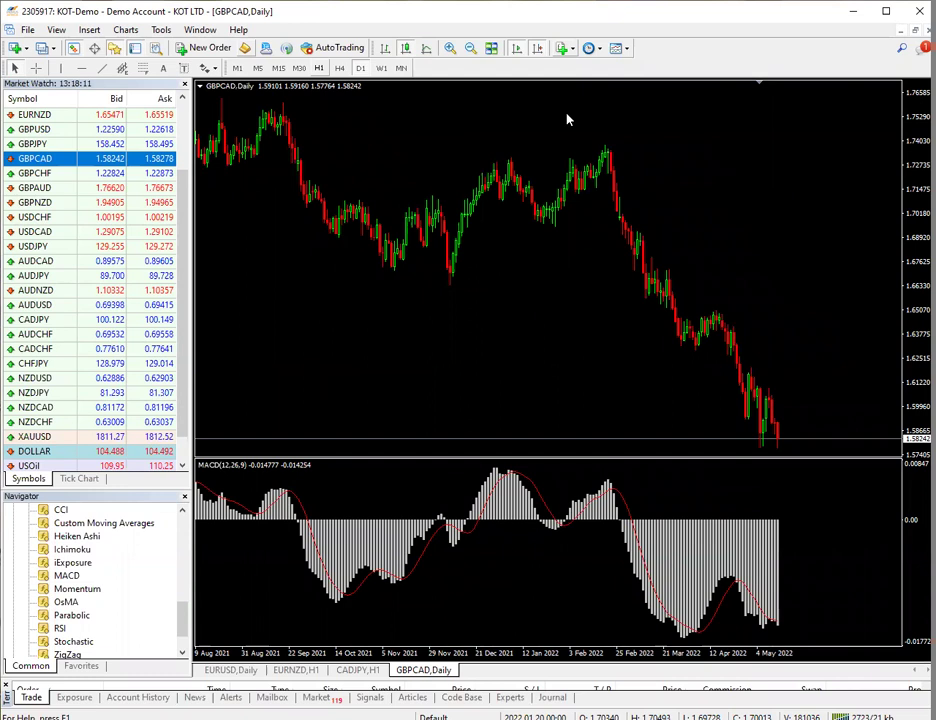
left_click(731, 135)
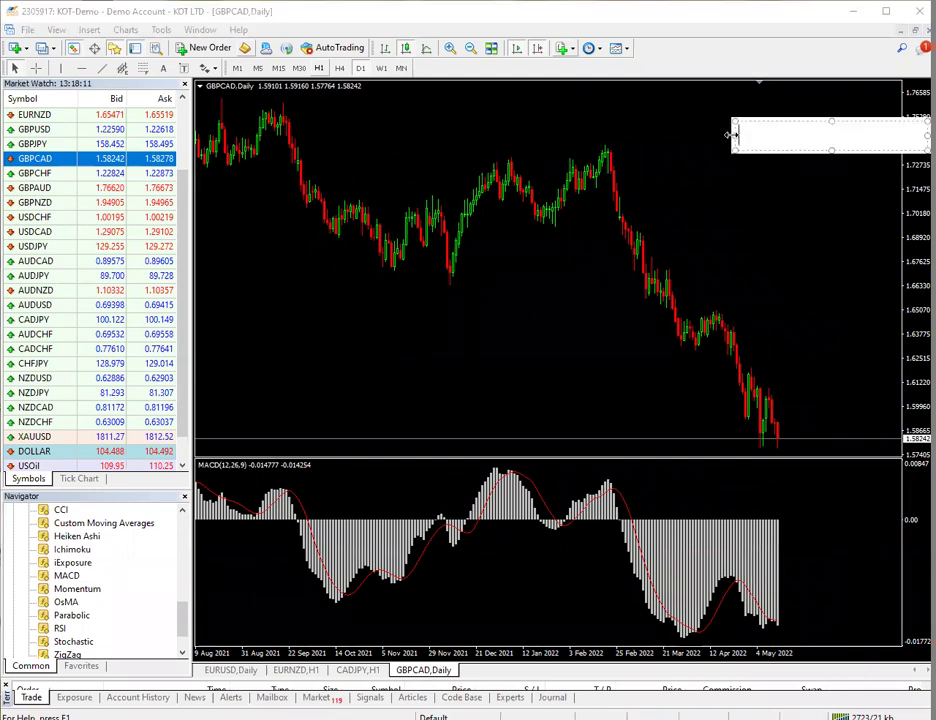
type("divergence")
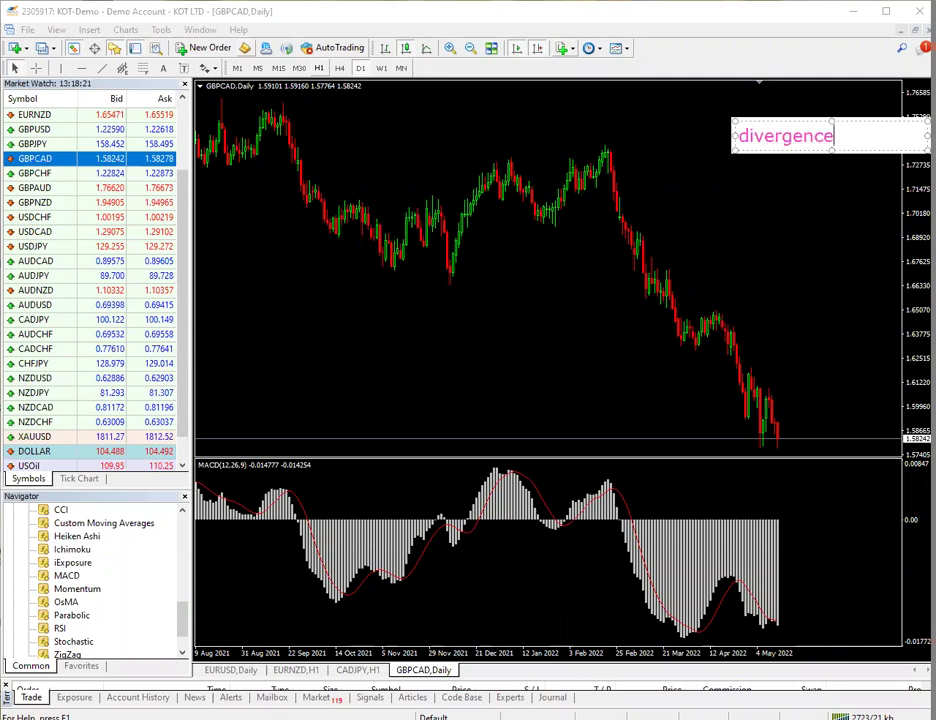
left_click(777, 193)
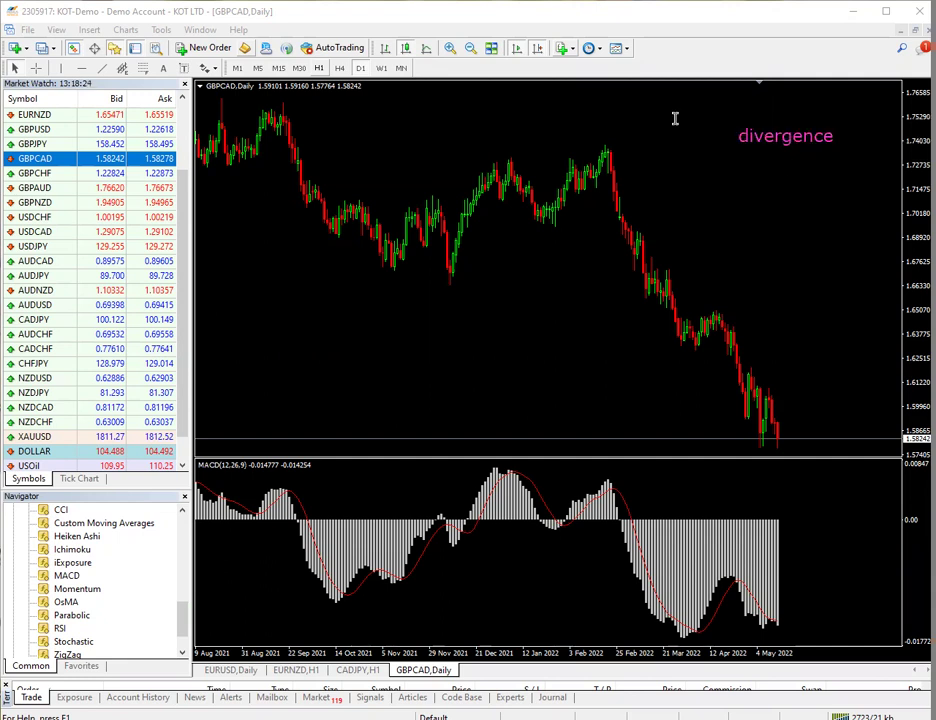
- Move the "divergence" text closer to the February 2022 price peak
left_click_drag(812, 141, 787, 144)
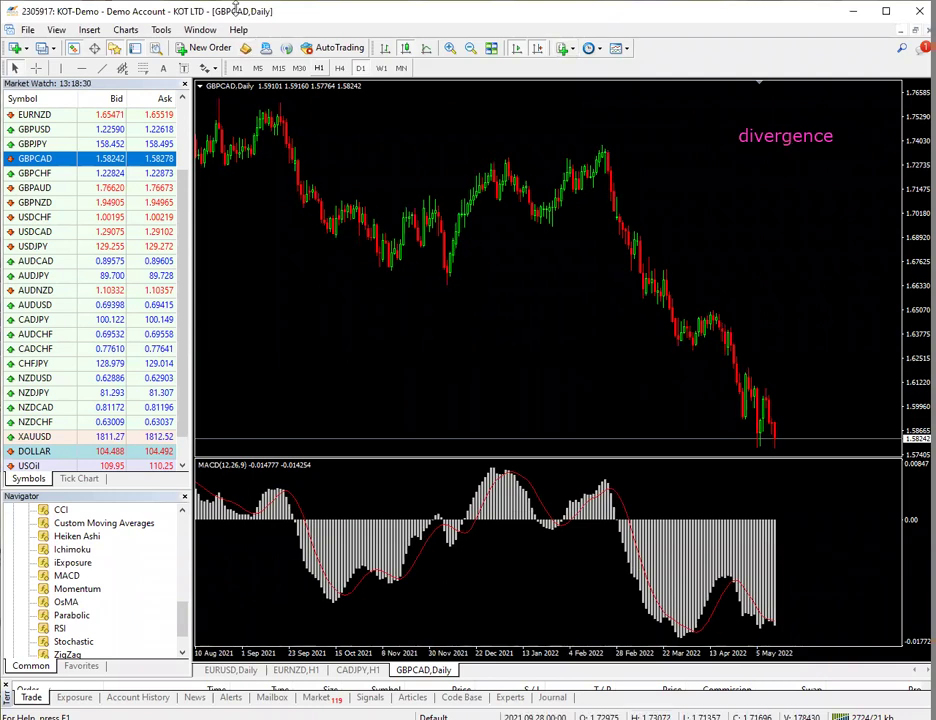
left_click_drag(781, 143, 722, 148)
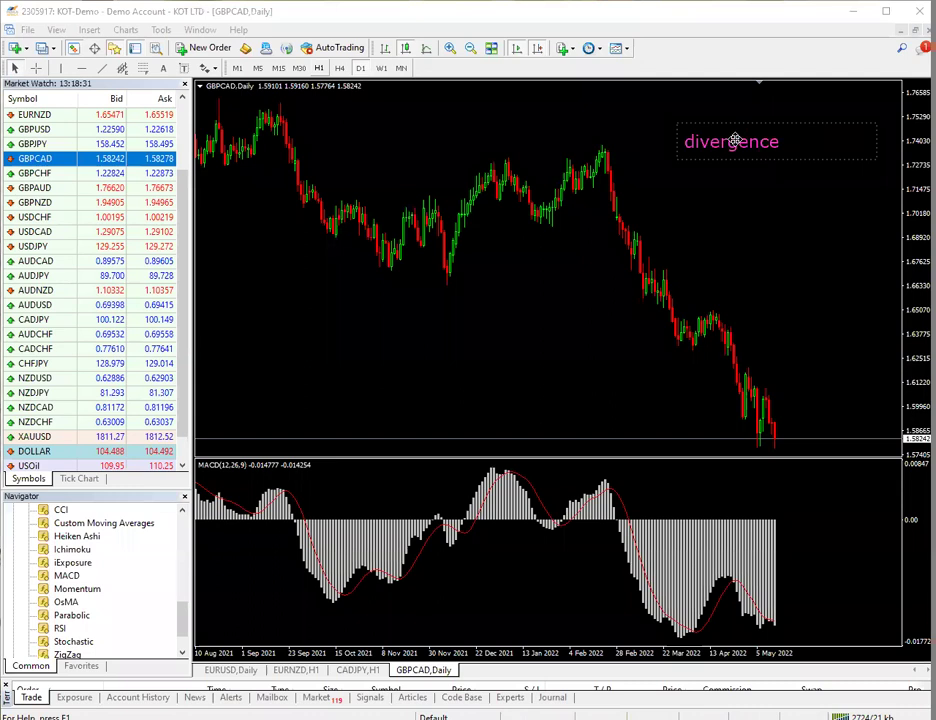
left_click(786, 210)
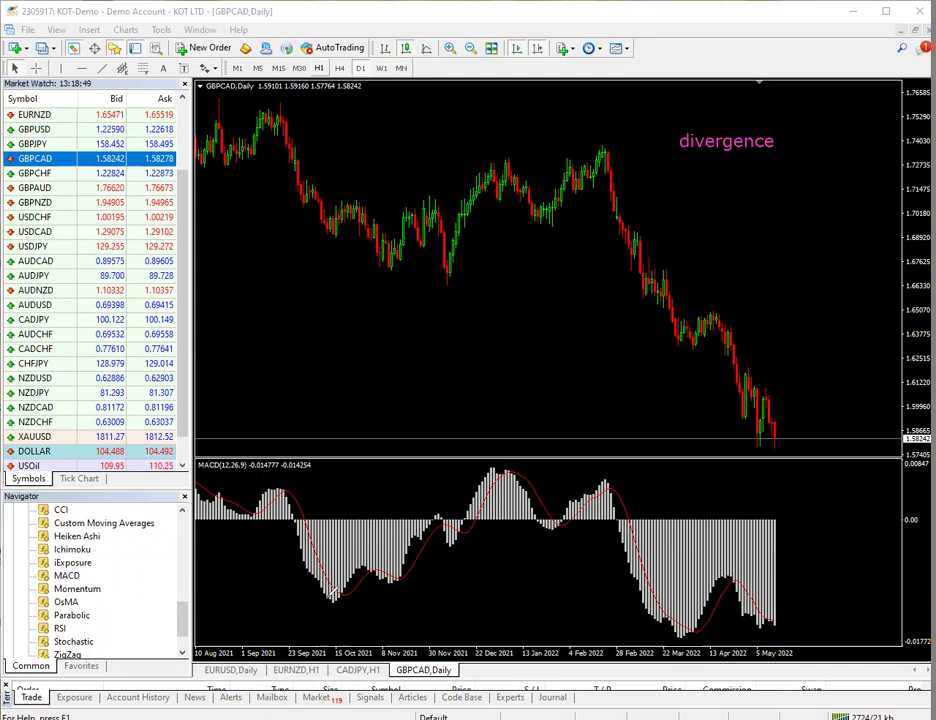
- Mark the October 2021 MACD histogram low and the matching price low with green scribbles
left_click_drag(331, 598, 336, 606)
left_click_drag(331, 598, 352, 587)
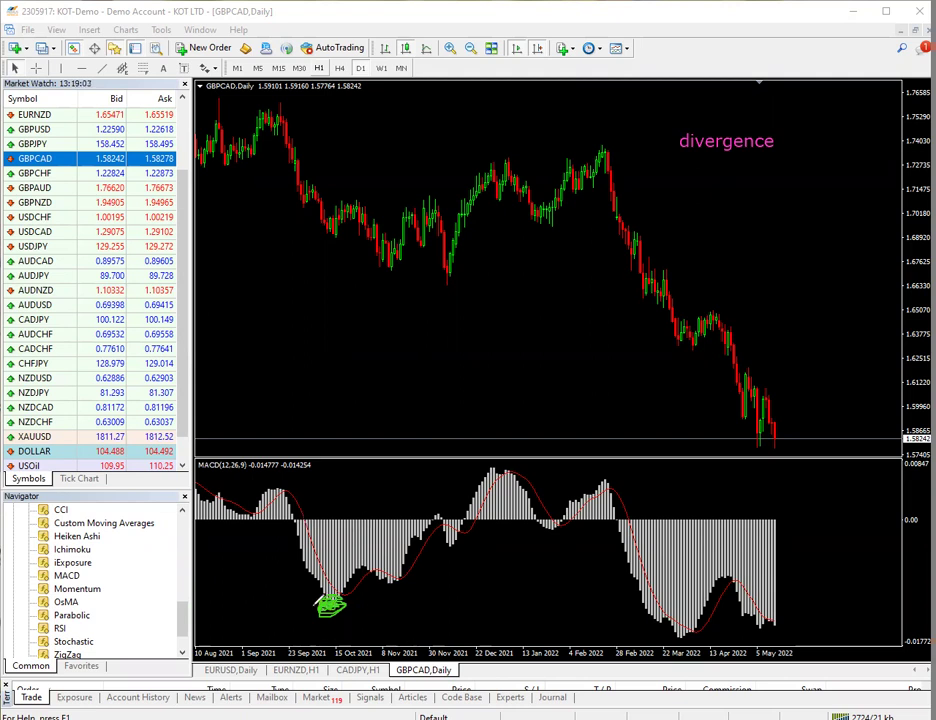
mouse_move(340, 600)
left_mouse_down()
mouse_move(302, 622)
mouse_move(330, 628)
mouse_move(343, 600)
left_mouse_up()
mouse_move(341, 227)
left_mouse_down()
mouse_move(313, 240)
mouse_move(333, 232)
left_mouse_up()
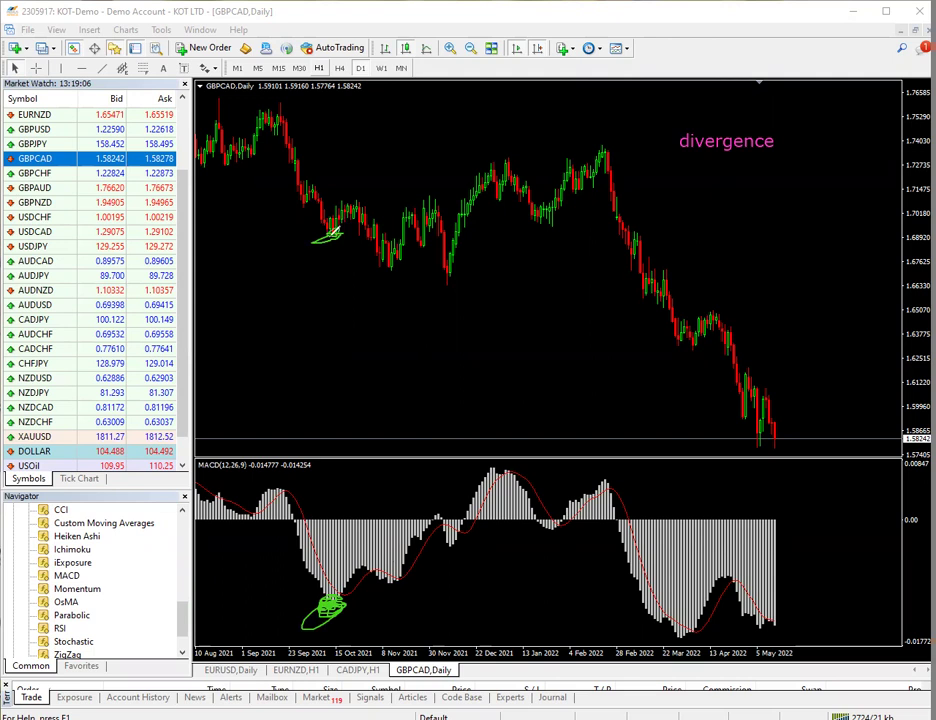
left_click_drag(331, 586, 345, 598)
- Mark the lower November 2021 price low and compare its MACD low with a hypothetical deeper one in green, finishing by erasing all annotations
mouse_move(378, 275)
left_mouse_down()
mouse_move(400, 264)
mouse_move(405, 275)
mouse_move(397, 267)
left_mouse_up()
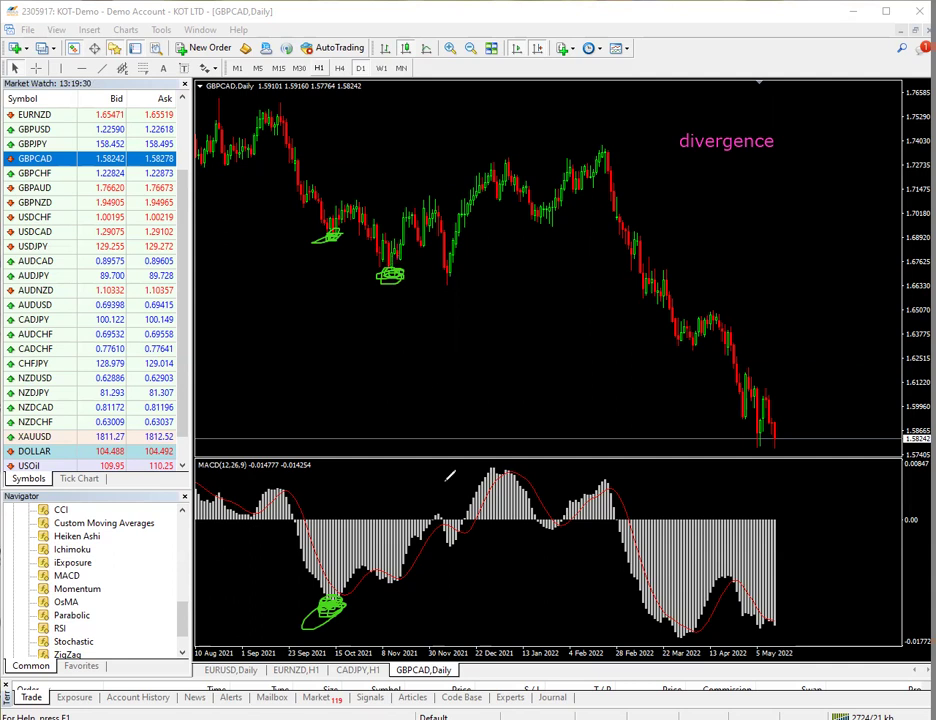
left_click_drag(389, 582, 399, 580)
left_click_drag(424, 623, 434, 616)
key("e")
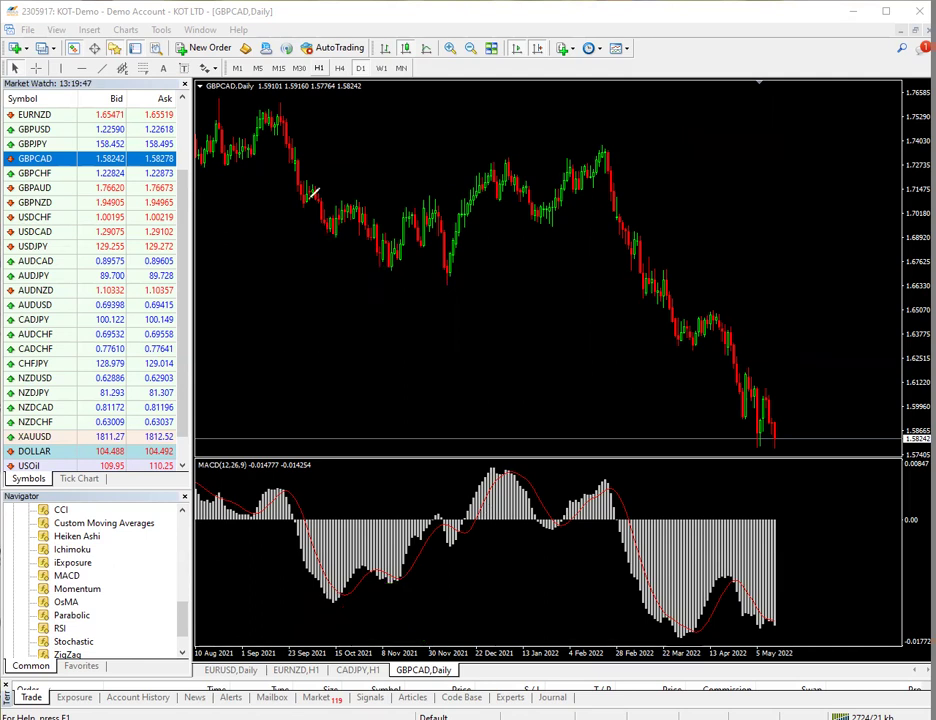
- Mark the October and November 2021 price lows, the October MACD low and a hypothetical deeper November MACD low in green
left_click_drag(338, 234, 328, 240)
mouse_move(396, 265)
left_mouse_down()
mouse_move(382, 266)
mouse_move(388, 272)
left_mouse_up()
left_click_drag(328, 598, 330, 604)
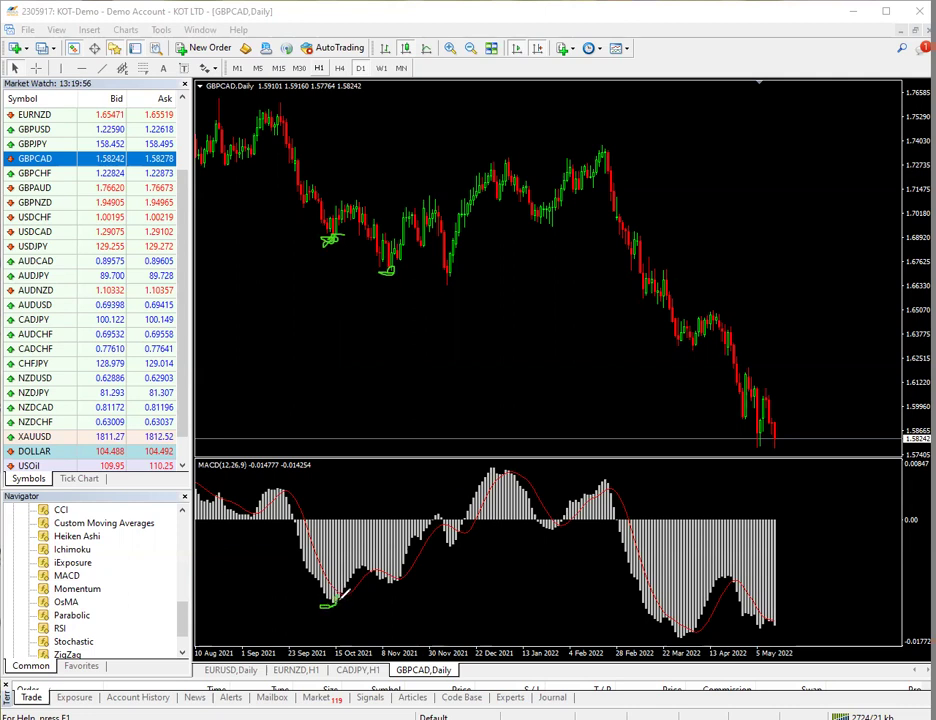
left_click_drag(416, 608, 420, 612)
left_click_drag(335, 232, 332, 242)
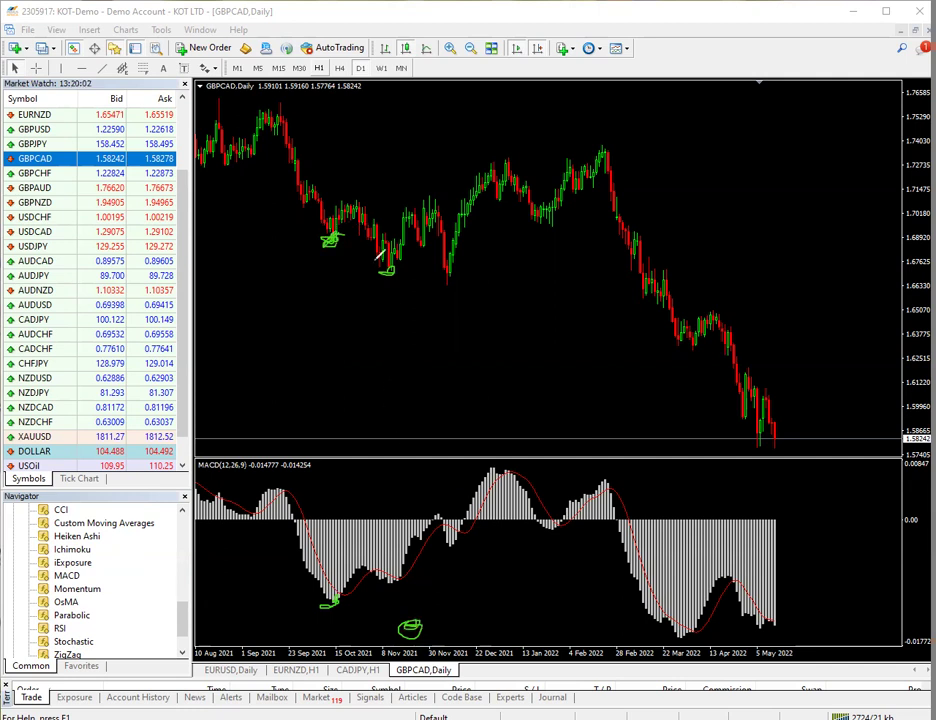
- Connect the marked price lows and the marked MACD lows with falling green lines, finishing by erasing all drawings
left_click_drag(299, 237, 399, 292)
left_click_drag(322, 602, 408, 624)
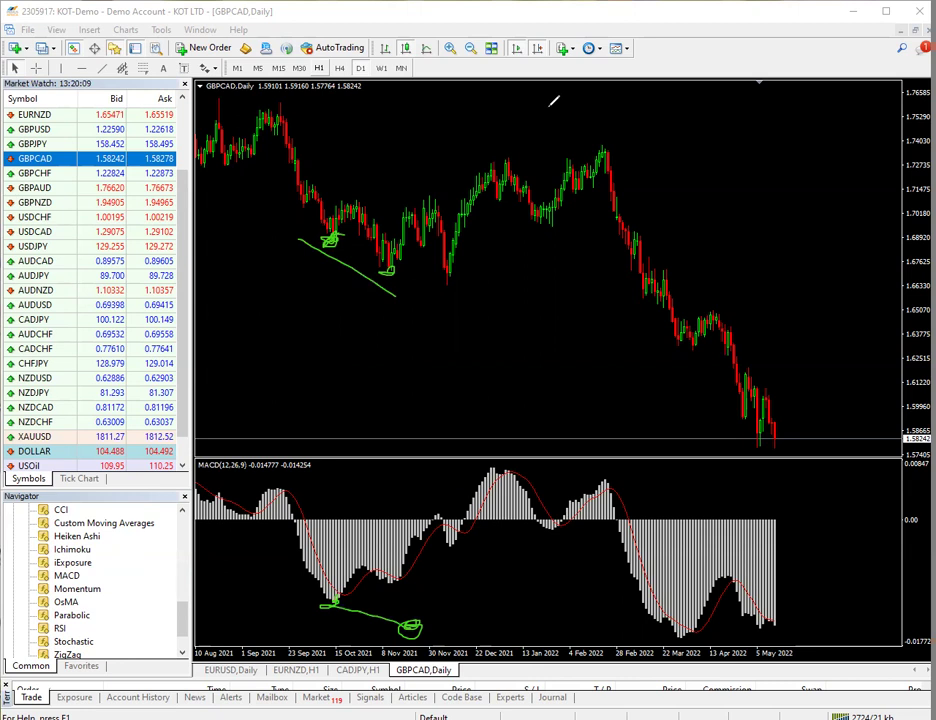
key("e")
- Draw a falling green line under the two price lows and a rising one under the MACD lows, finishing by erasing both
mouse_move(330, 607)
left_mouse_down()
mouse_move(414, 585)
mouse_move(335, 608)
left_mouse_up()
mouse_move(322, 234)
left_mouse_down()
mouse_move(366, 252)
mouse_move(393, 285)
left_mouse_up()
left_click_drag(333, 606, 330, 604)
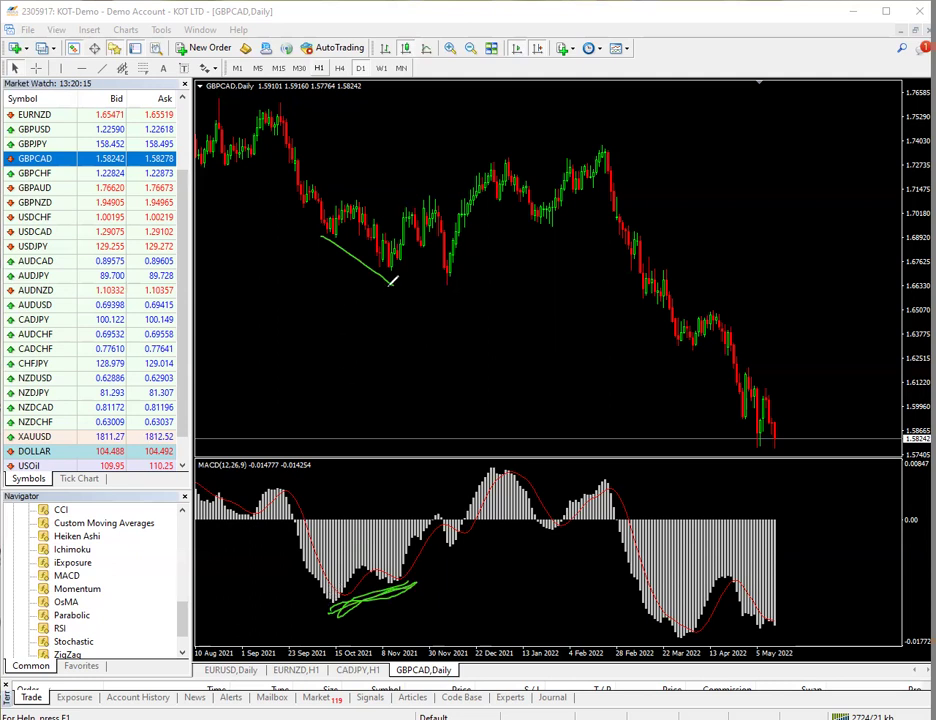
mouse_move(387, 279)
left_mouse_down()
mouse_move(391, 291)
mouse_move(404, 288)
left_mouse_up()
mouse_move(414, 581)
left_mouse_down()
mouse_move(430, 580)
mouse_move(423, 592)
left_mouse_up()
key("e")
- Circle the October and November 2021 price lows and mark the two matching MACD histogram lows in green
left_click_drag(332, 236, 331, 243)
mouse_move(392, 268)
left_mouse_down()
mouse_move(381, 270)
mouse_move(396, 266)
left_mouse_up()
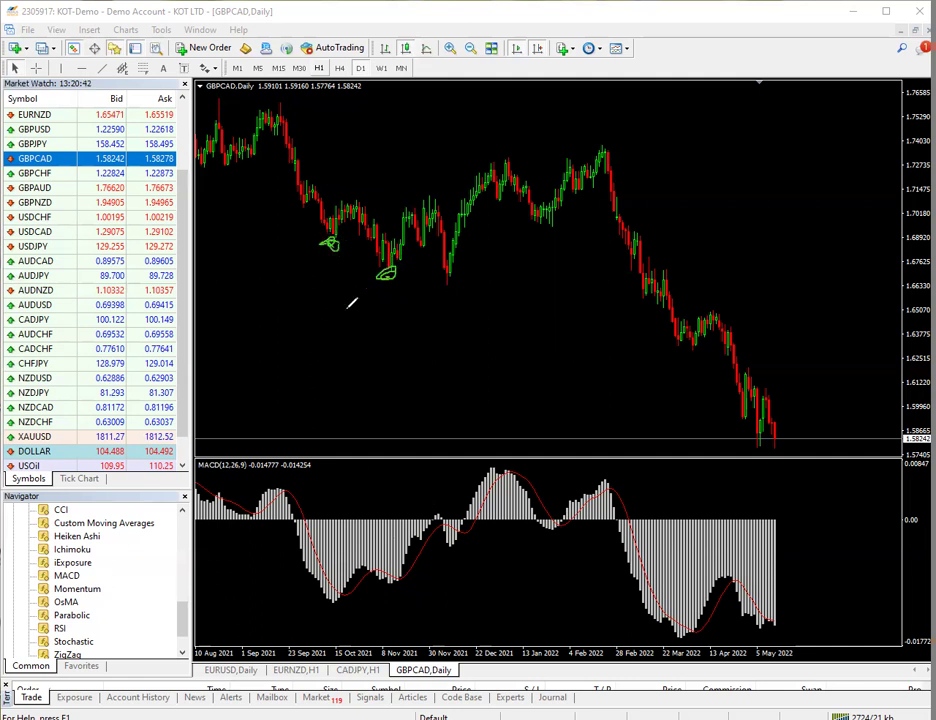
left_click_drag(329, 607, 334, 603)
left_click_drag(403, 584, 404, 586)
- Measure with the crosshair from the November 2021 price low to the December low and to the late-November high
left_click(35, 67)
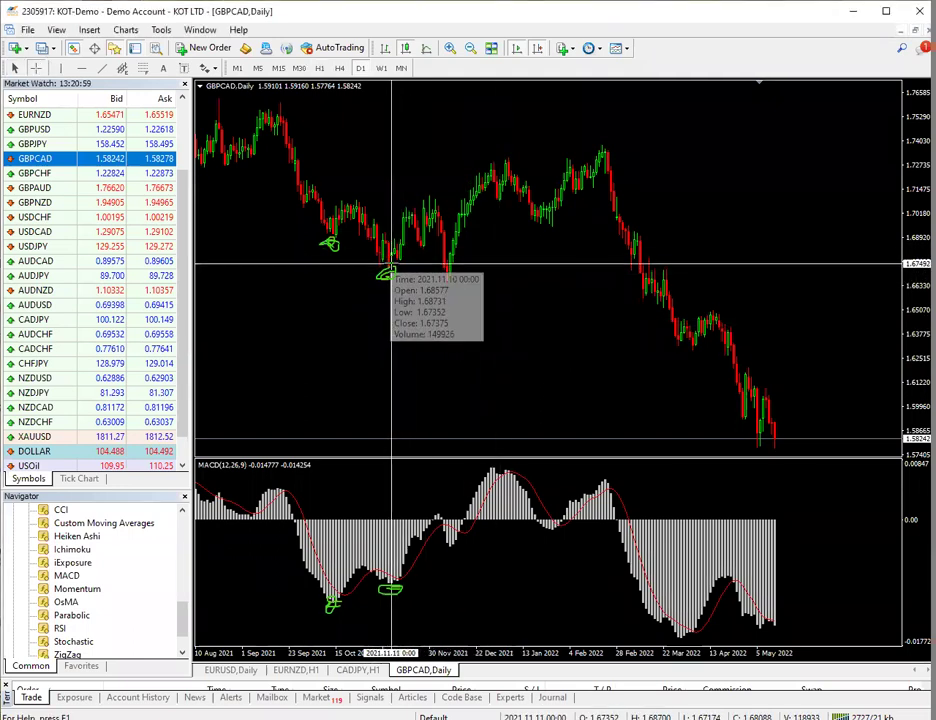
left_click_drag(414, 270, 446, 283)
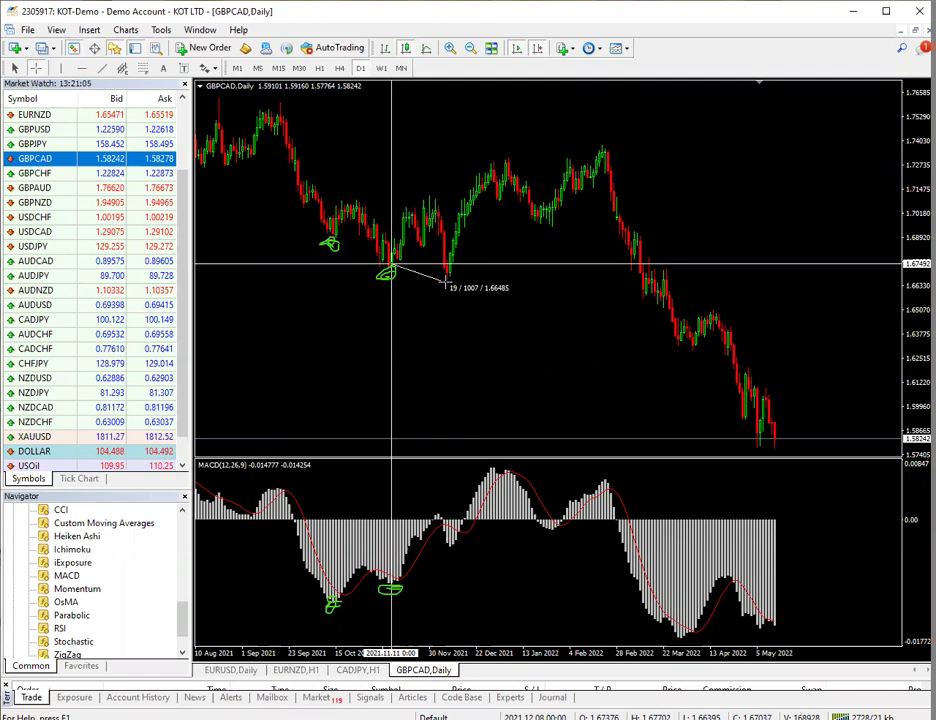
left_click_drag(446, 283, 430, 199)
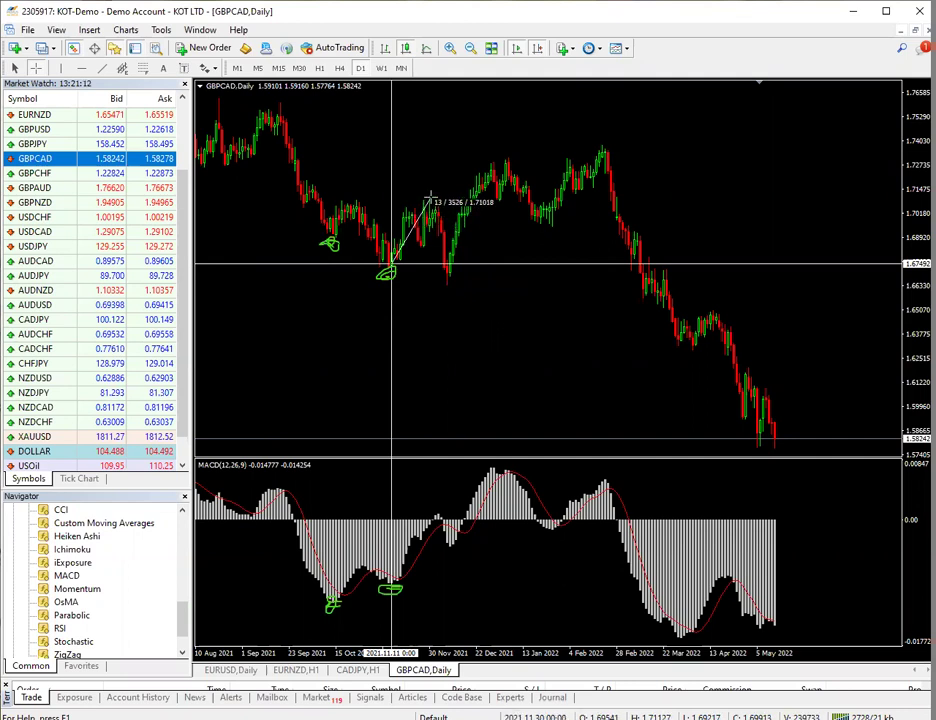
left_click_drag(430, 199, 413, 262)
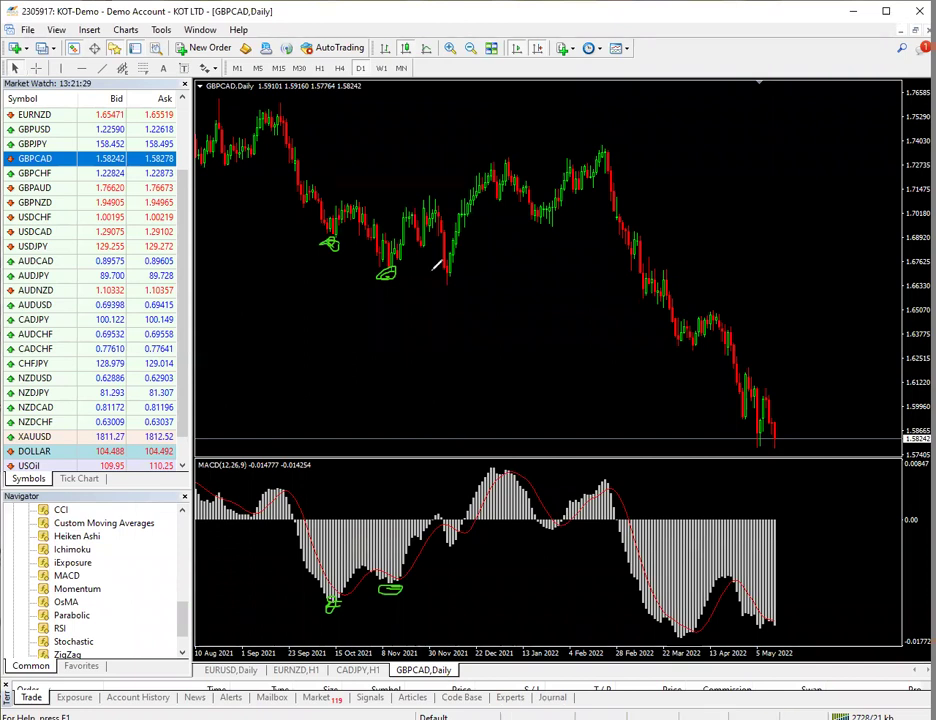
- Circle the December 2021 lows on price and MACD in green, adding a rising arrow under the MACD lows and a falling one under price
left_click_drag(390, 270, 440, 190)
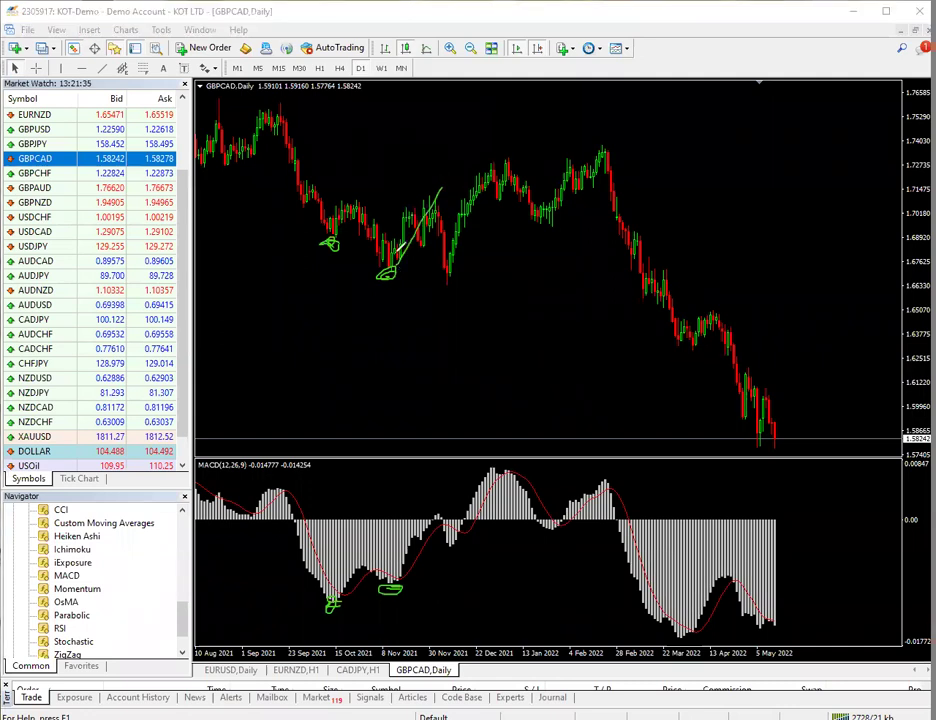
left_click_drag(403, 594, 400, 586)
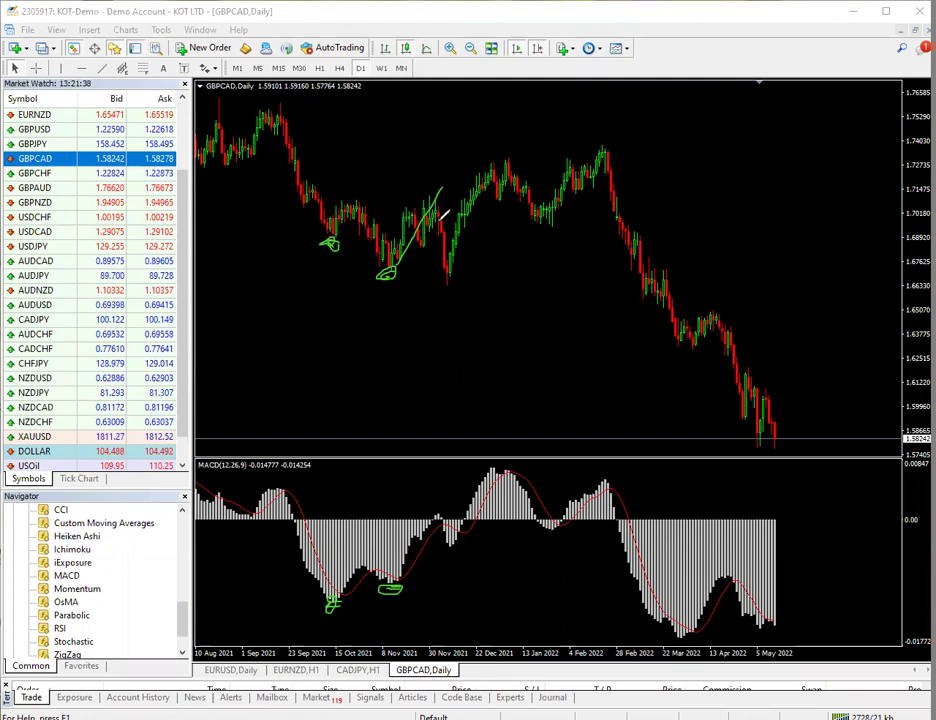
mouse_move(447, 277)
left_mouse_down()
mouse_move(451, 287)
mouse_move(446, 279)
left_mouse_up()
mouse_move(443, 533)
left_mouse_down()
mouse_move(440, 555)
mouse_move(455, 552)
mouse_move(450, 540)
left_mouse_up()
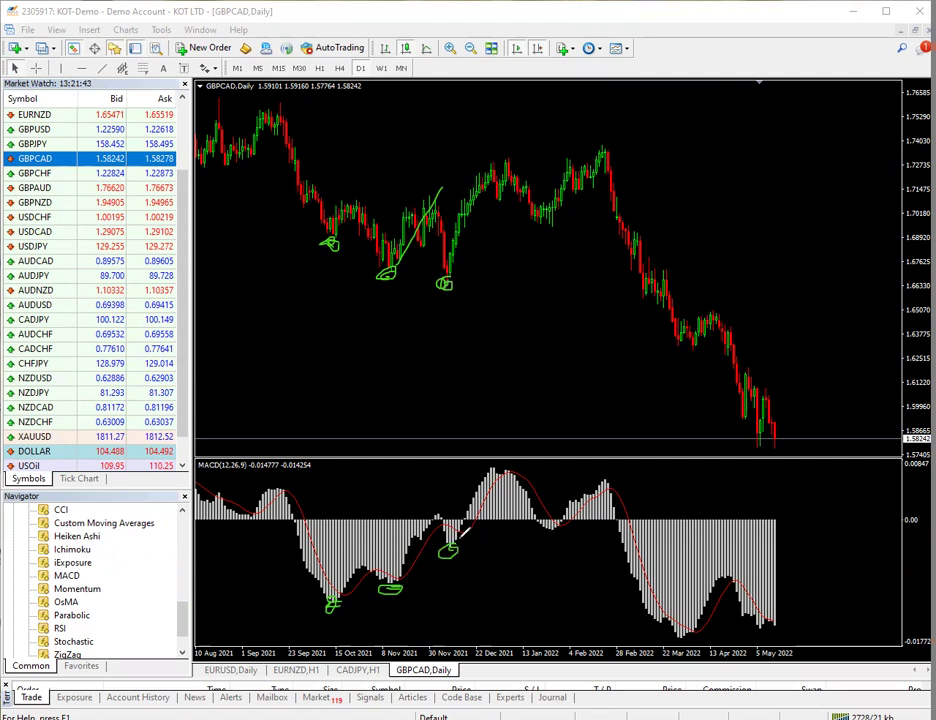
mouse_move(361, 623)
left_mouse_down()
mouse_move(474, 567)
mouse_move(485, 580)
left_mouse_up()
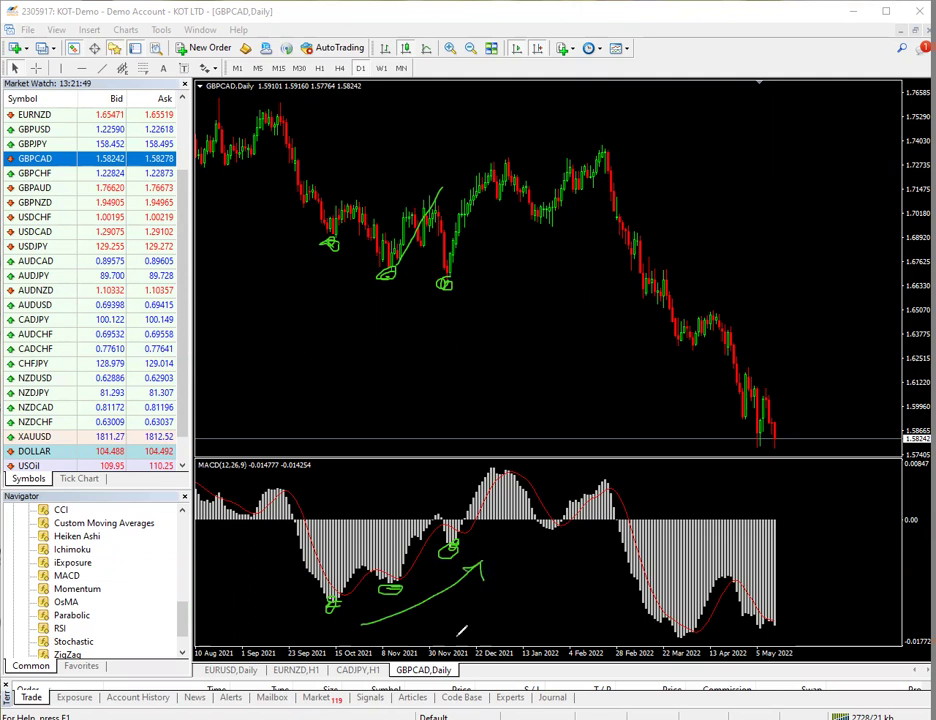
mouse_move(336, 268)
left_mouse_down()
mouse_move(449, 322)
mouse_move(444, 316)
mouse_move(468, 341)
left_mouse_up()
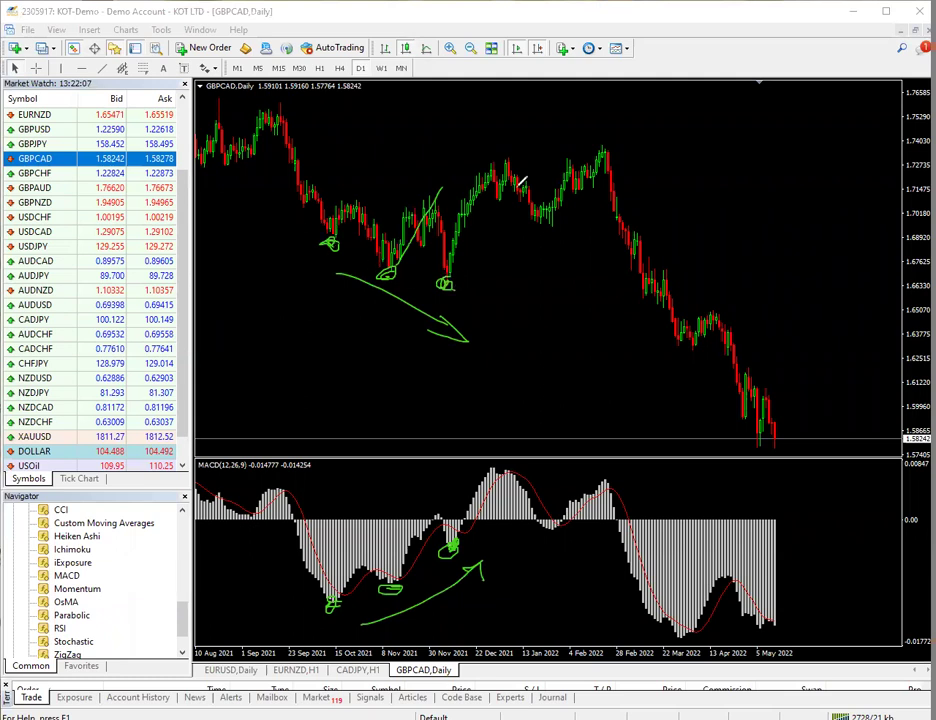
- Measure the rise from the December 2021 price low to the following high, finishing by erasing all green drawings
left_click(36, 68)
left_click_drag(449, 272, 489, 161)
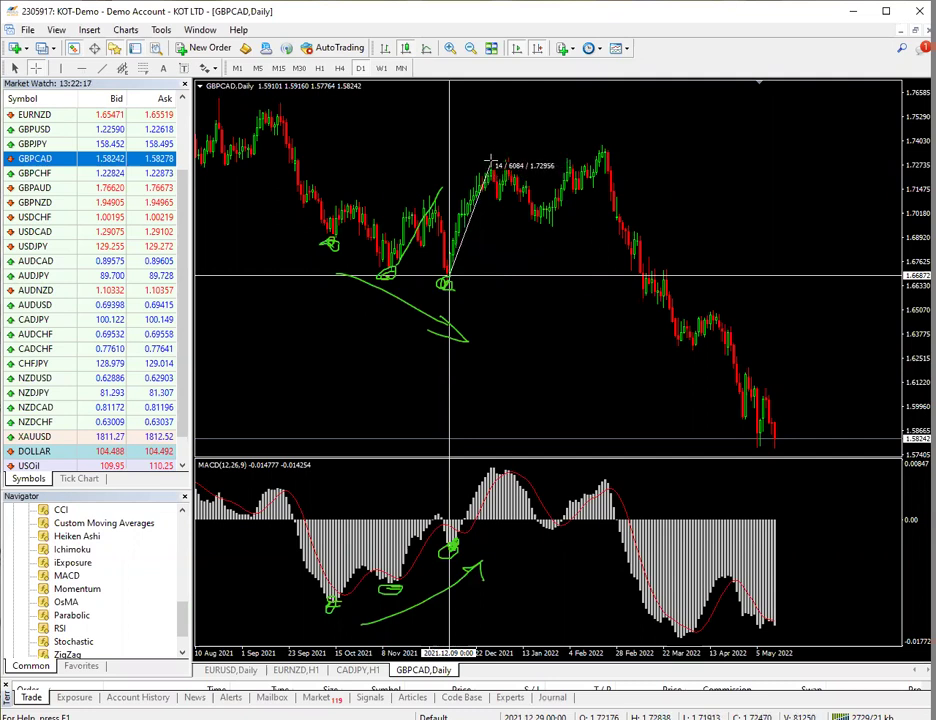
left_click_drag(489, 161, 501, 163)
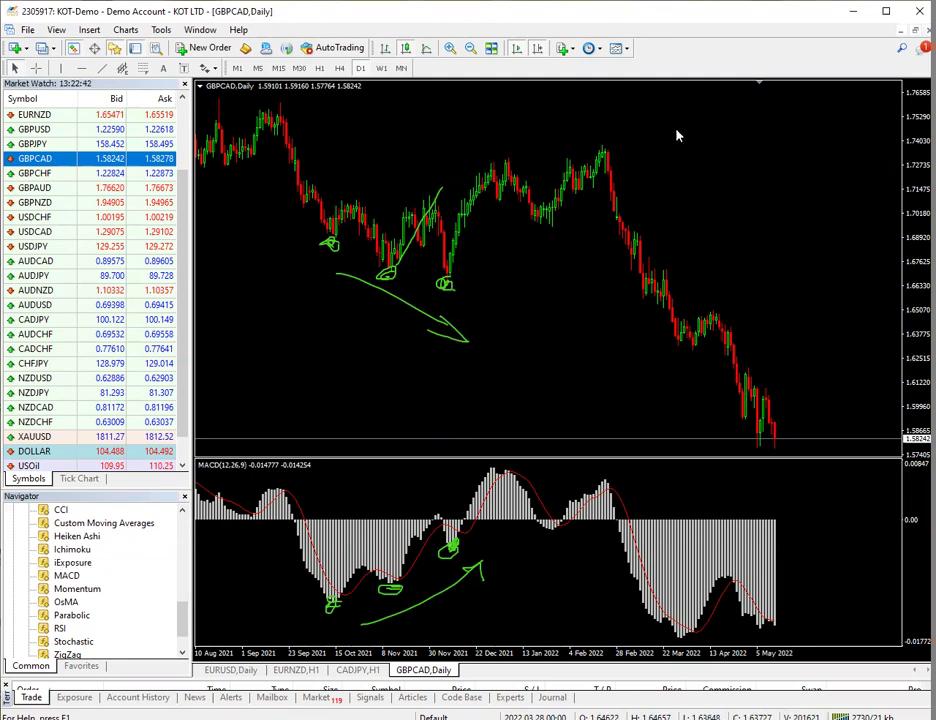
key("Escape")
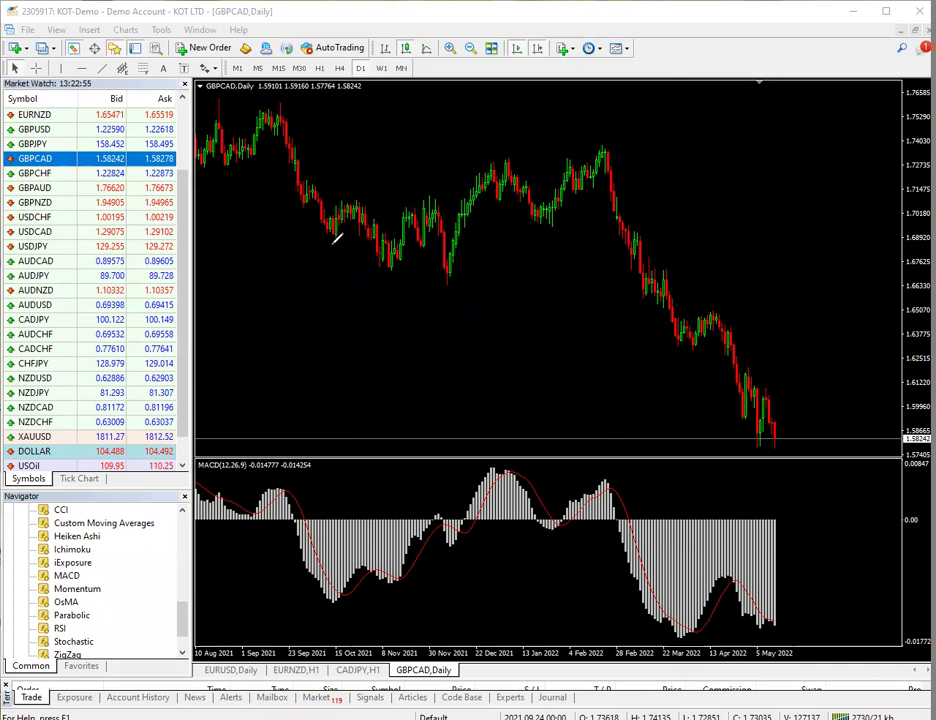
- Mark the October and November 2021 price lows and their matching MACD histogram lows again in green
left_click(331, 240)
left_click(332, 604)
mouse_move(395, 264)
left_mouse_down()
mouse_move(378, 272)
mouse_move(398, 267)
left_mouse_up()
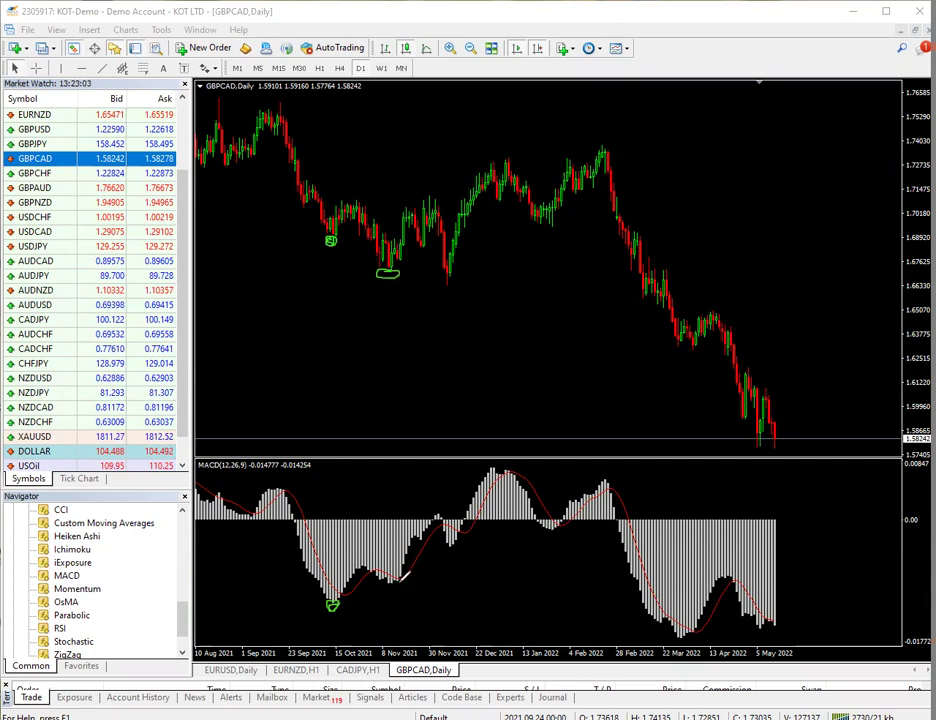
left_click(390, 582)
left_click_drag(386, 584, 406, 578)
left_click_drag(330, 239, 332, 238)
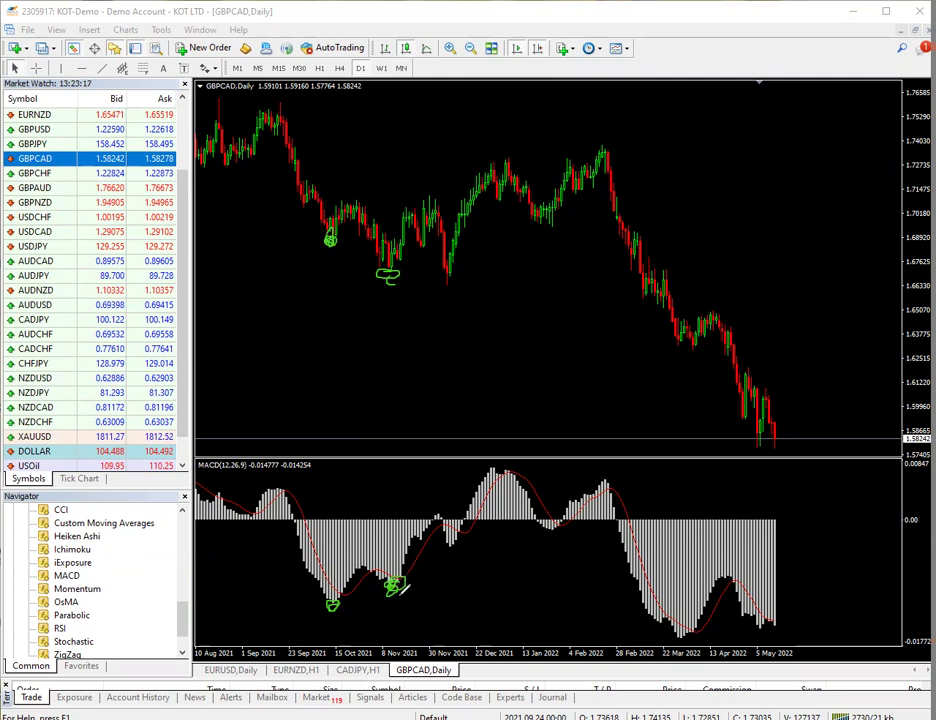
left_click_drag(396, 580, 402, 574)
left_click_drag(400, 258, 384, 280)
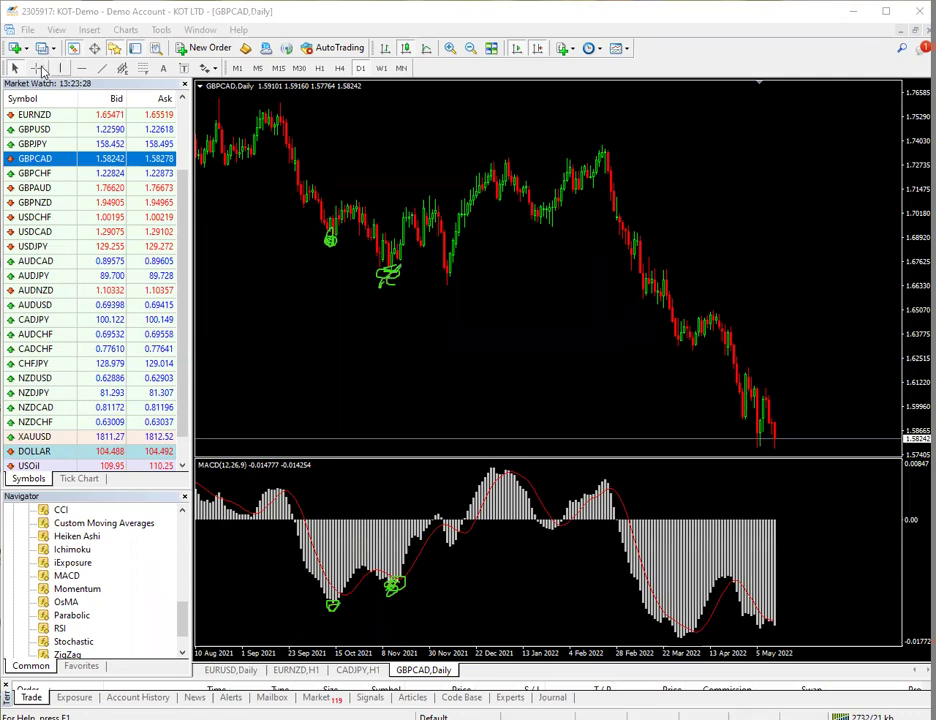
- Measure from the marked November 2021 price low up to the late-November high and down to a level just below the low
left_click(38, 68)
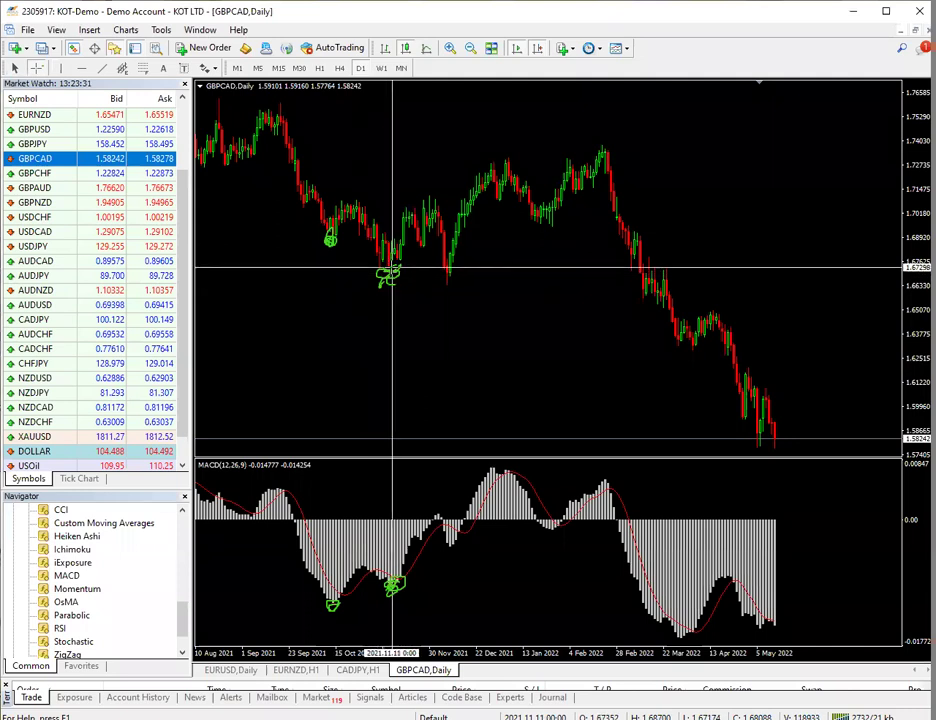
left_click_drag(392, 268, 426, 200)
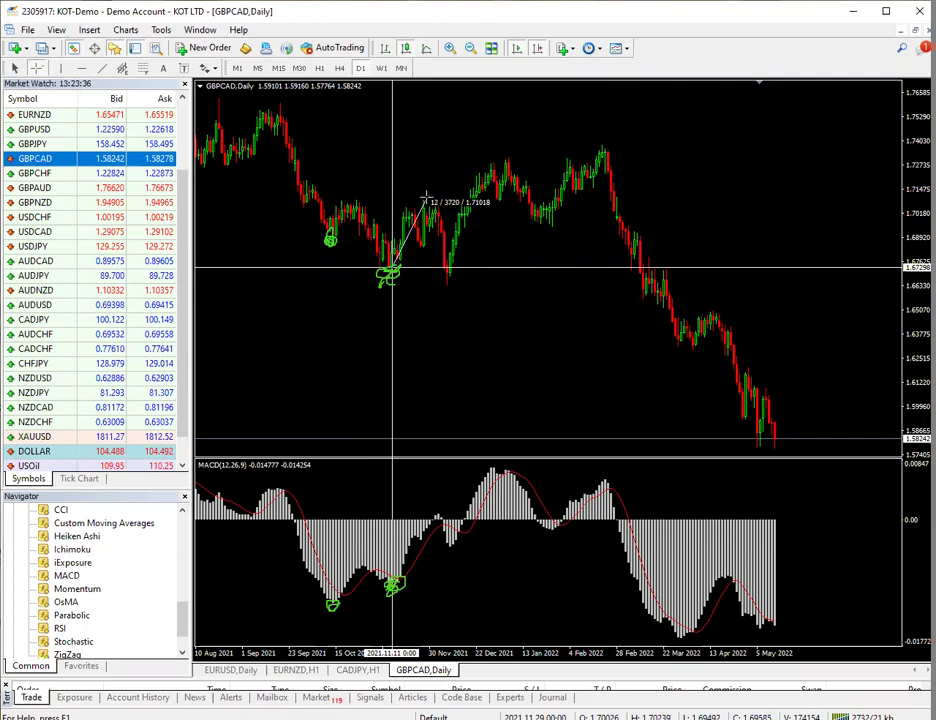
left_click_drag(426, 200, 396, 291)
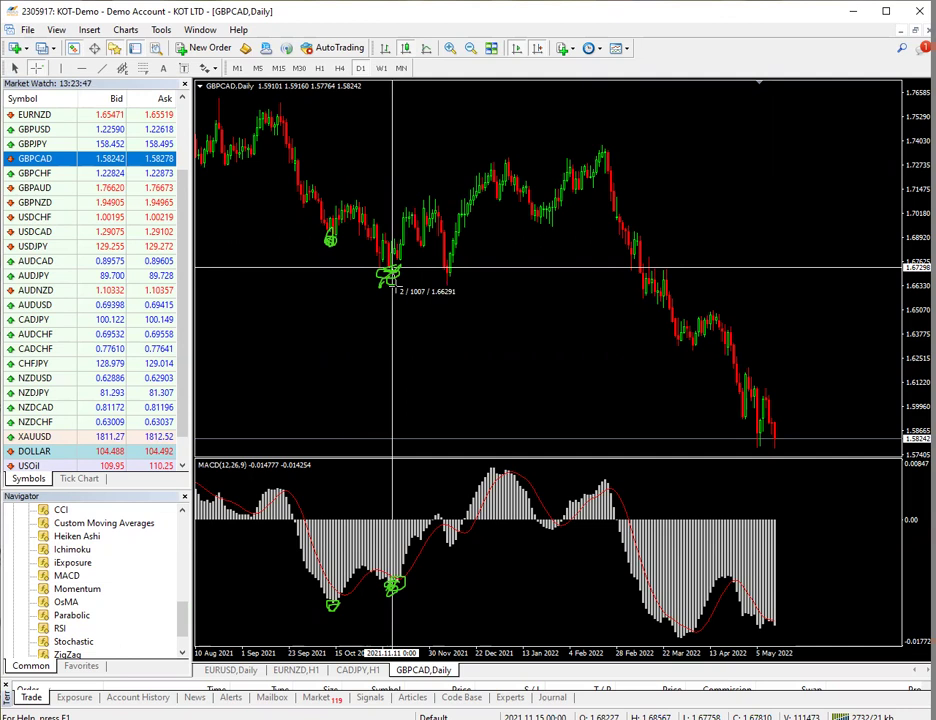
left_click_drag(396, 291, 396, 291)
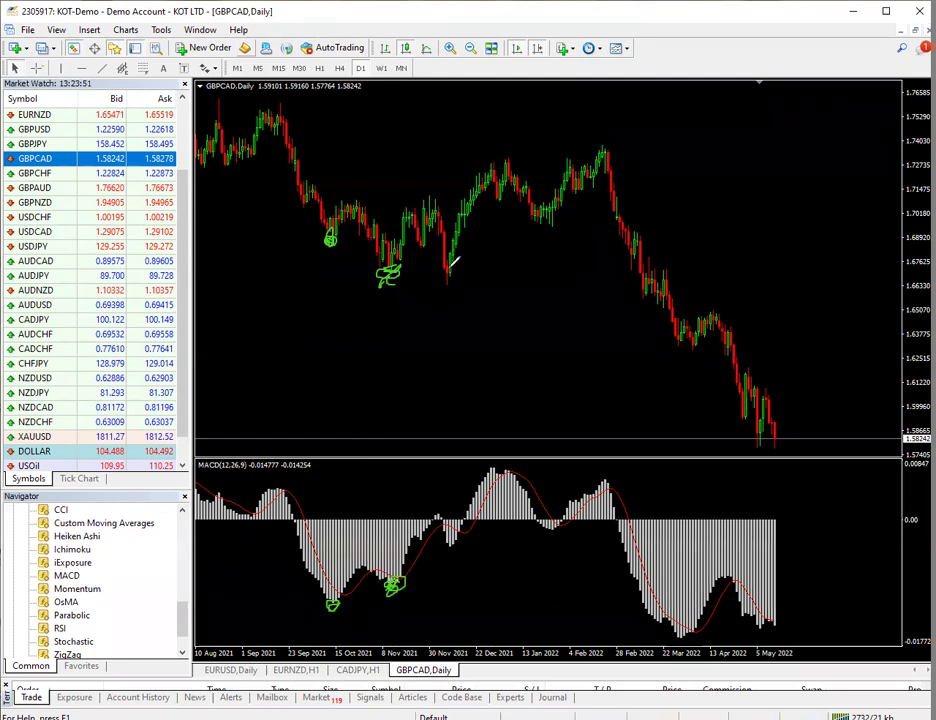
- Mark the December 2021 price and MACD lows in green and draw a rising arrow along the MACD lows and a falling one along price
left_click_drag(449, 282, 447, 286)
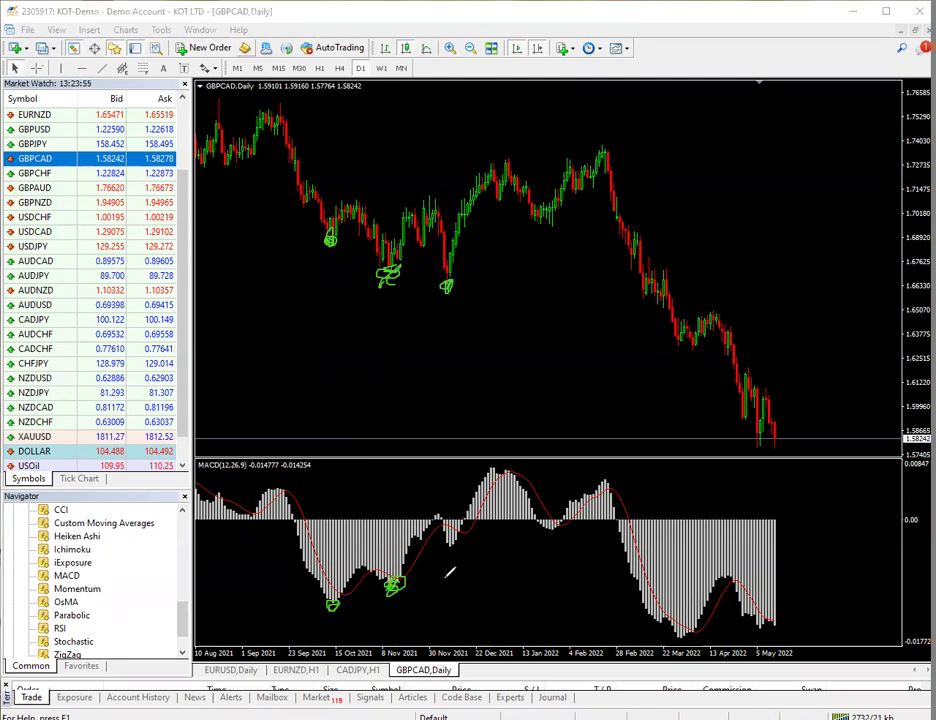
mouse_move(456, 538)
left_mouse_down()
mouse_move(446, 554)
mouse_move(457, 545)
left_mouse_up()
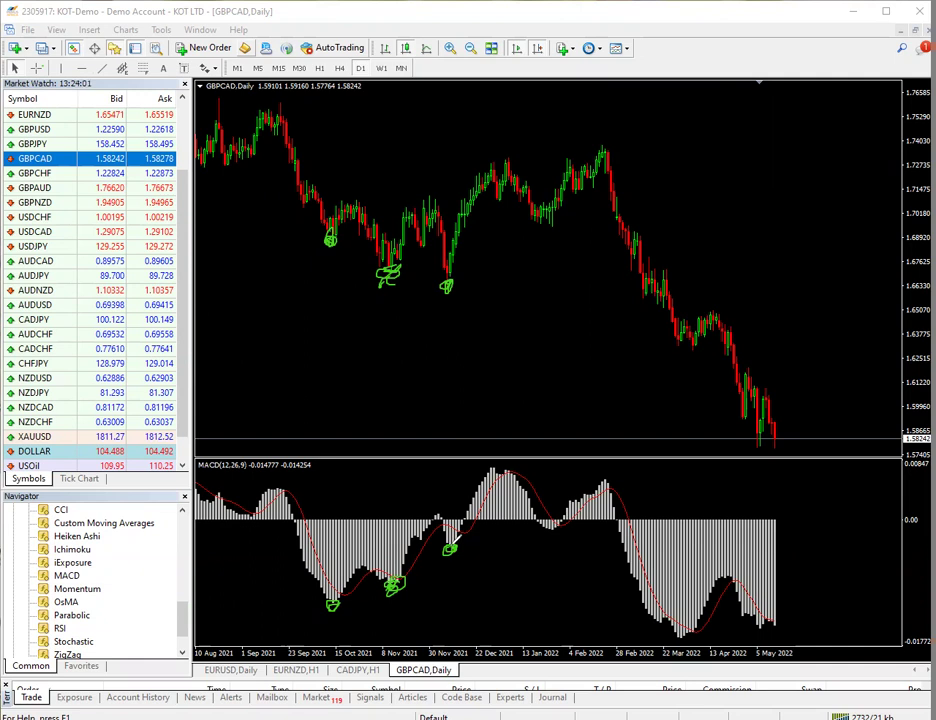
mouse_move(357, 638)
left_mouse_down()
mouse_move(448, 562)
mouse_move(459, 557)
mouse_move(463, 569)
left_mouse_up()
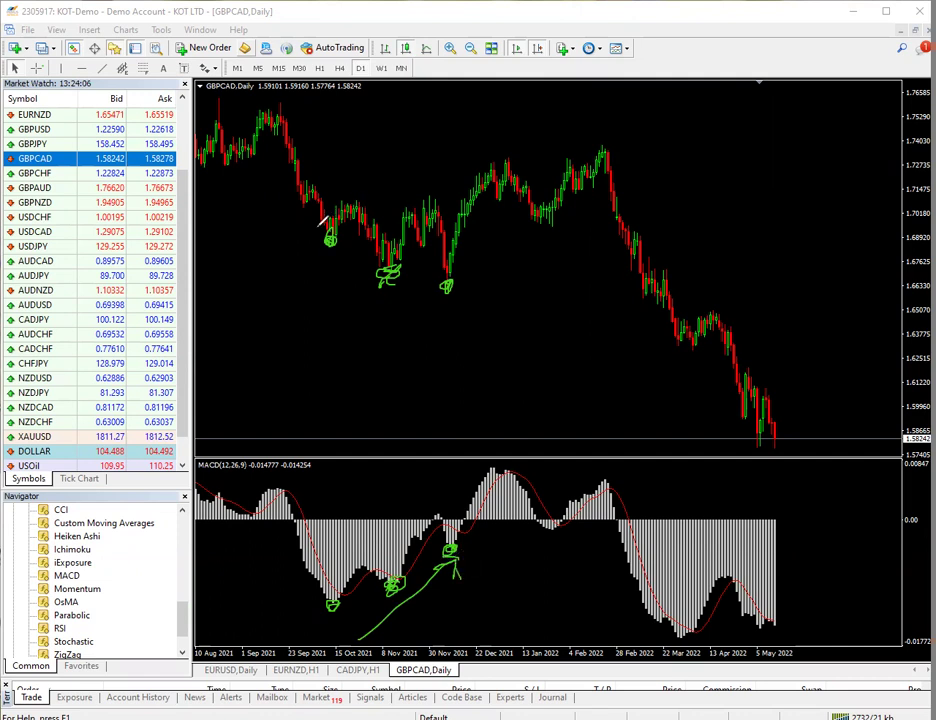
mouse_move(322, 245)
left_mouse_down()
mouse_move(434, 309)
mouse_move(421, 314)
mouse_move(446, 281)
left_mouse_up()
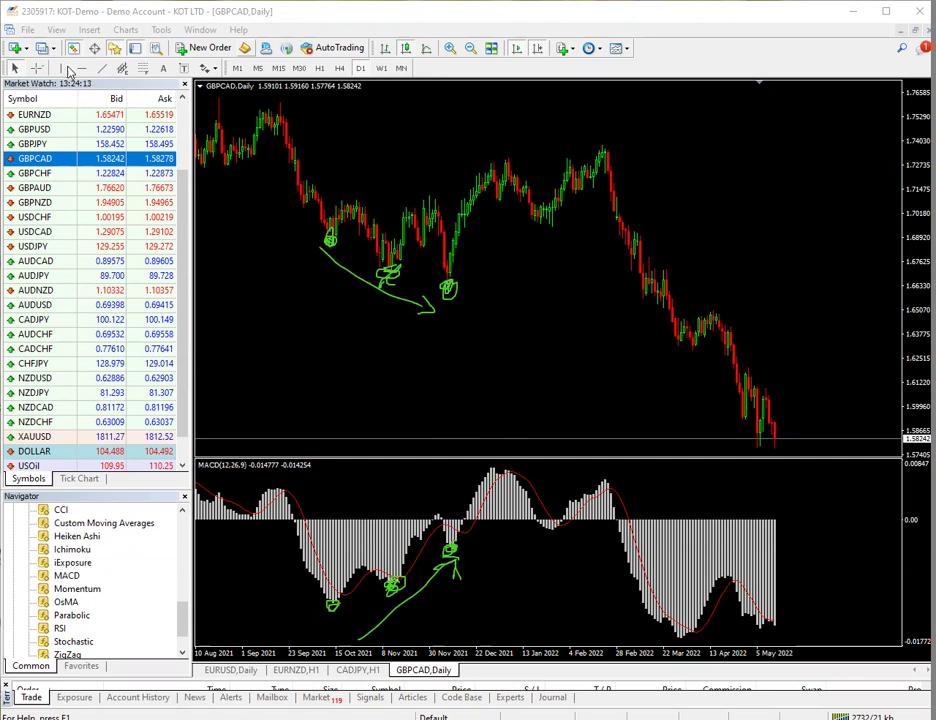
- Measure with the crosshair a short distance below the December 2021 price low
left_click(36, 67)
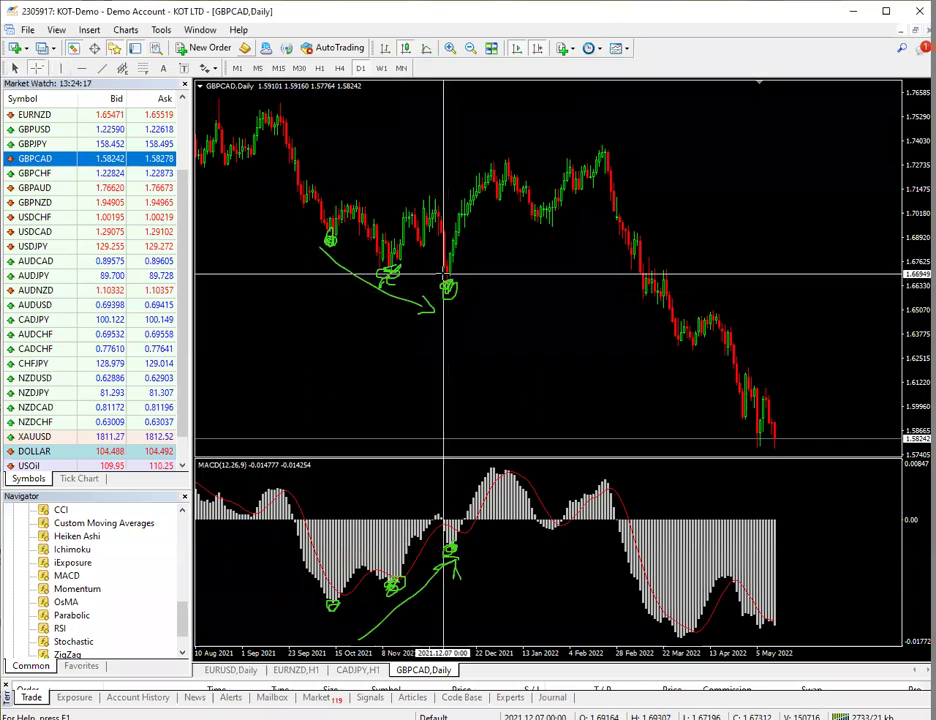
mouse_move(451, 273)
left_mouse_down()
mouse_move(468, 176)
mouse_move(495, 106)
mouse_move(494, 160)
mouse_move(468, 175)
mouse_move(451, 274)
mouse_move(476, 372)
mouse_move(474, 313)
mouse_move(455, 289)
left_mouse_up()
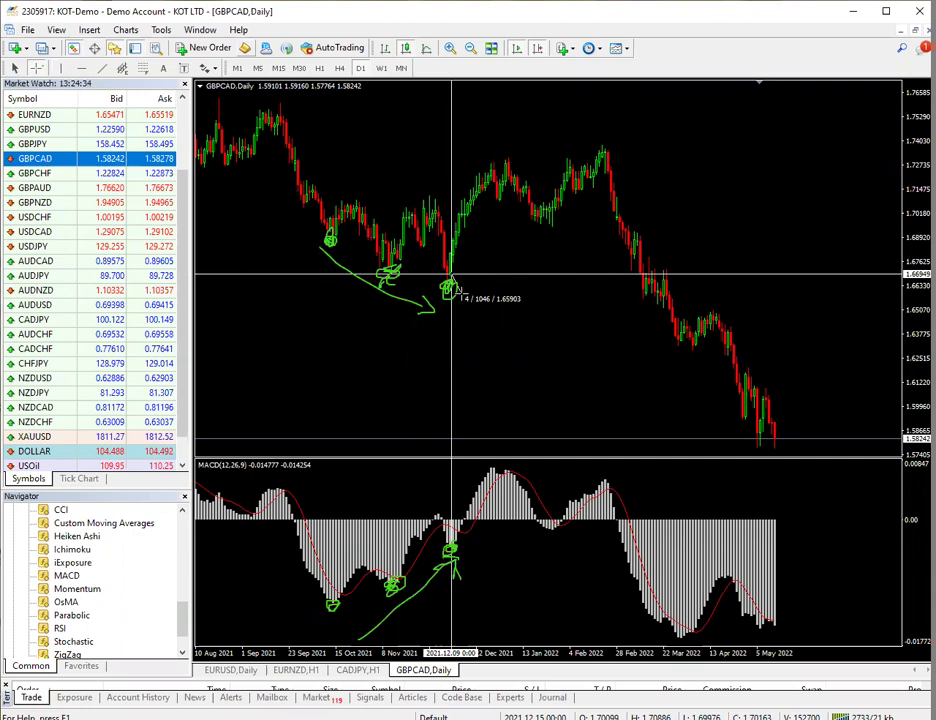
left_click(451, 283)
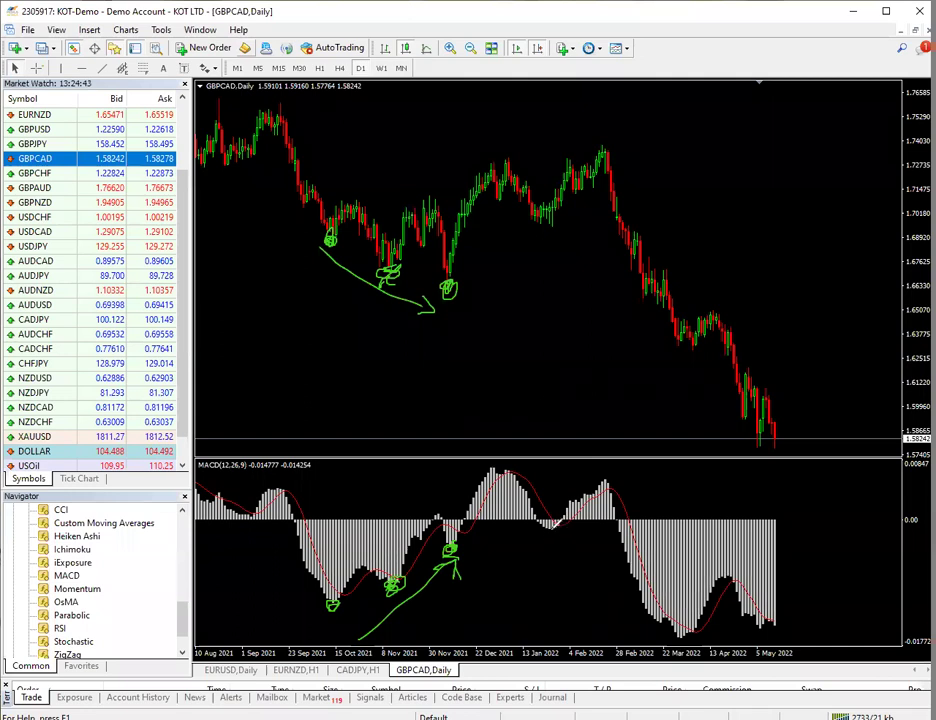
- Mark the January 2022 MACD and price lows and link them to the December lows with rising green arrows, finishing by erasing everything
left_click_drag(552, 528, 546, 530)
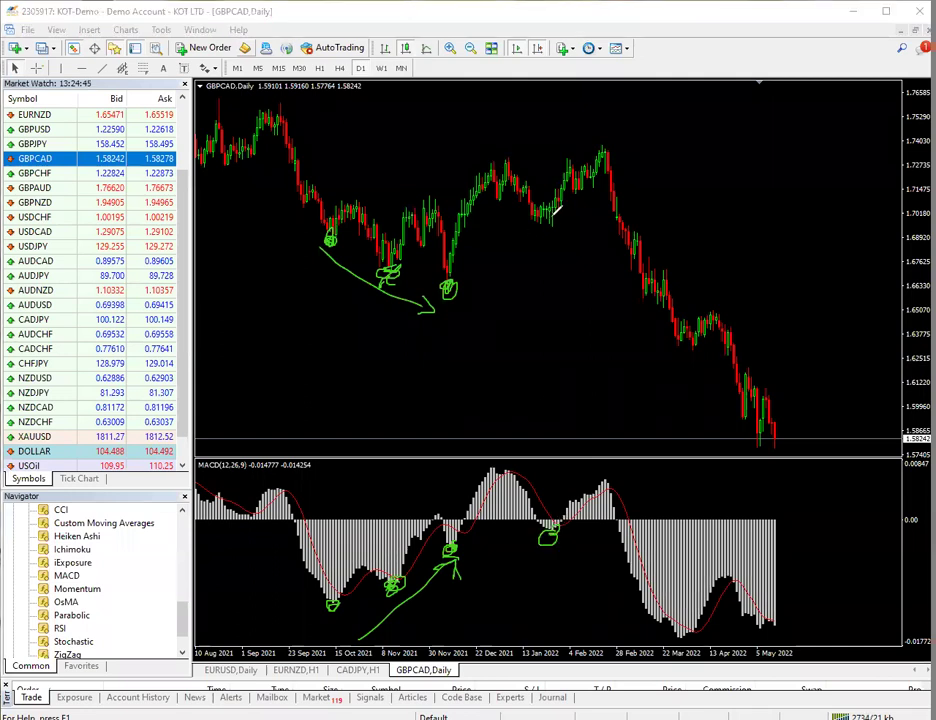
mouse_move(557, 212)
left_mouse_down()
mouse_move(548, 228)
mouse_move(558, 226)
left_mouse_up()
mouse_move(463, 288)
left_mouse_down()
mouse_move(535, 240)
mouse_move(560, 232)
mouse_move(574, 245)
left_mouse_up()
mouse_move(459, 548)
left_mouse_down()
mouse_move(536, 528)
mouse_move(529, 535)
left_mouse_up()
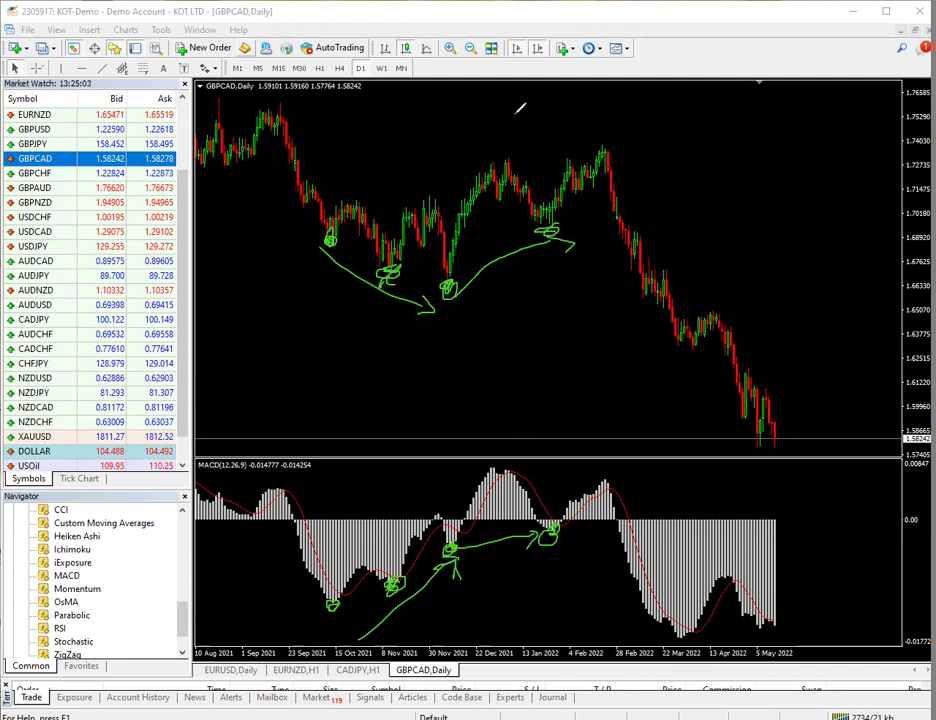
key("e")
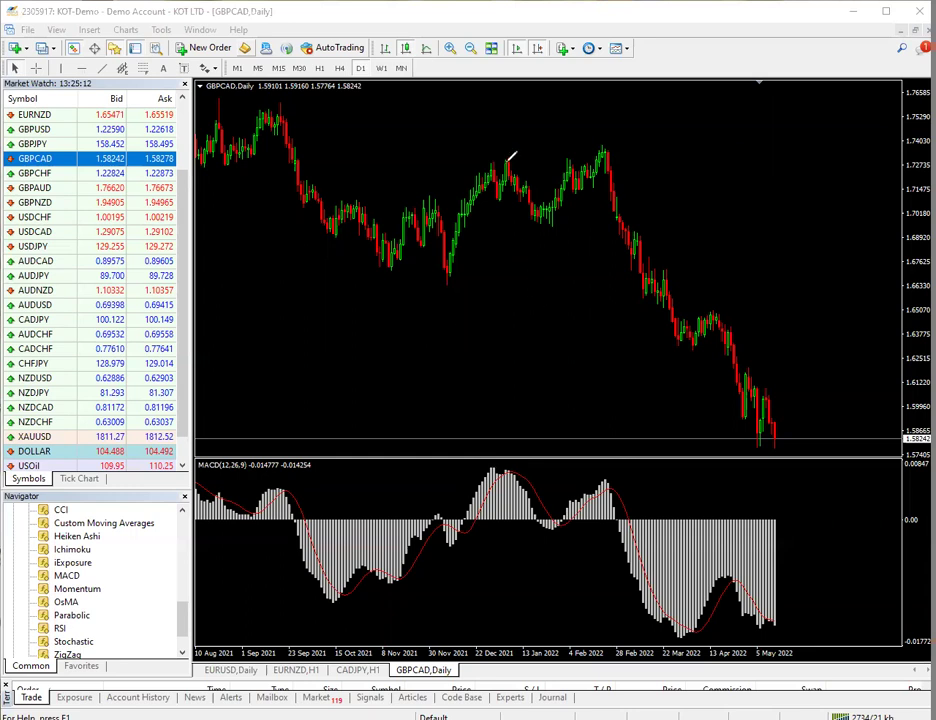
- Mark the year-end 2021 and February 2022 highs on price and MACD, with a rising arrow on price and a falling one on MACD
mouse_move(508, 153)
left_mouse_down()
mouse_move(490, 156)
mouse_move(516, 145)
mouse_move(507, 152)
left_mouse_up()
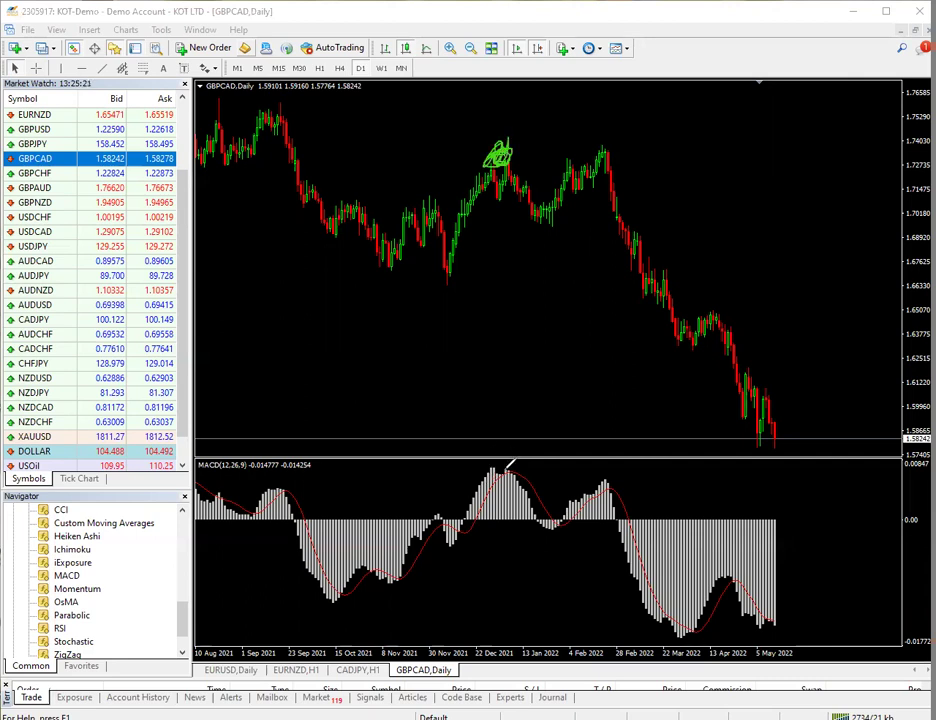
left_click_drag(501, 466, 509, 461)
mouse_move(603, 143)
left_mouse_down()
mouse_move(608, 154)
mouse_move(611, 139)
left_mouse_up()
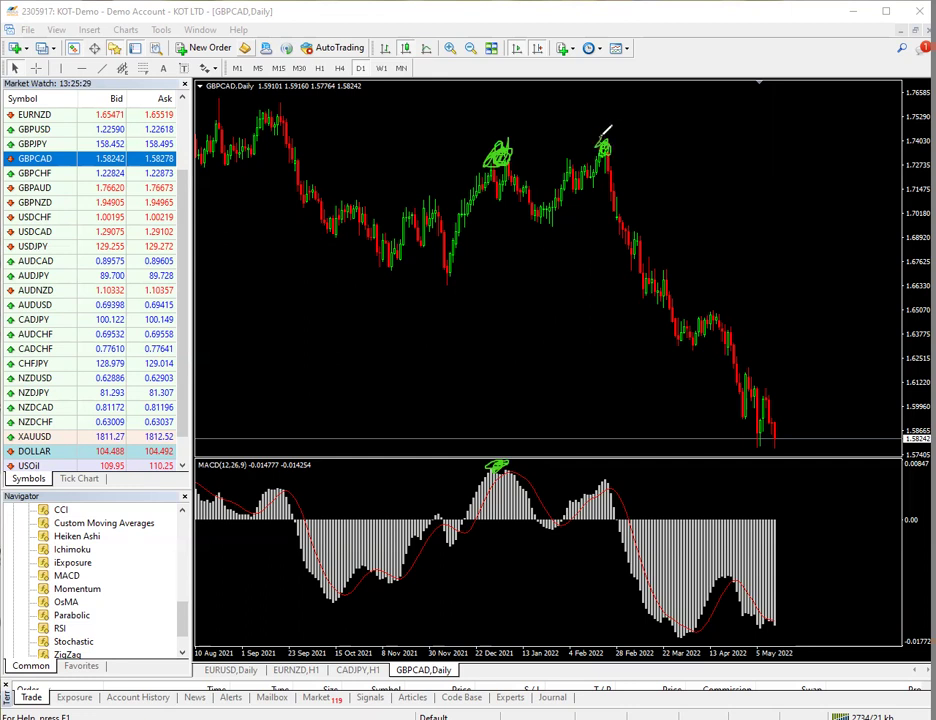
left_click_drag(520, 150, 595, 133)
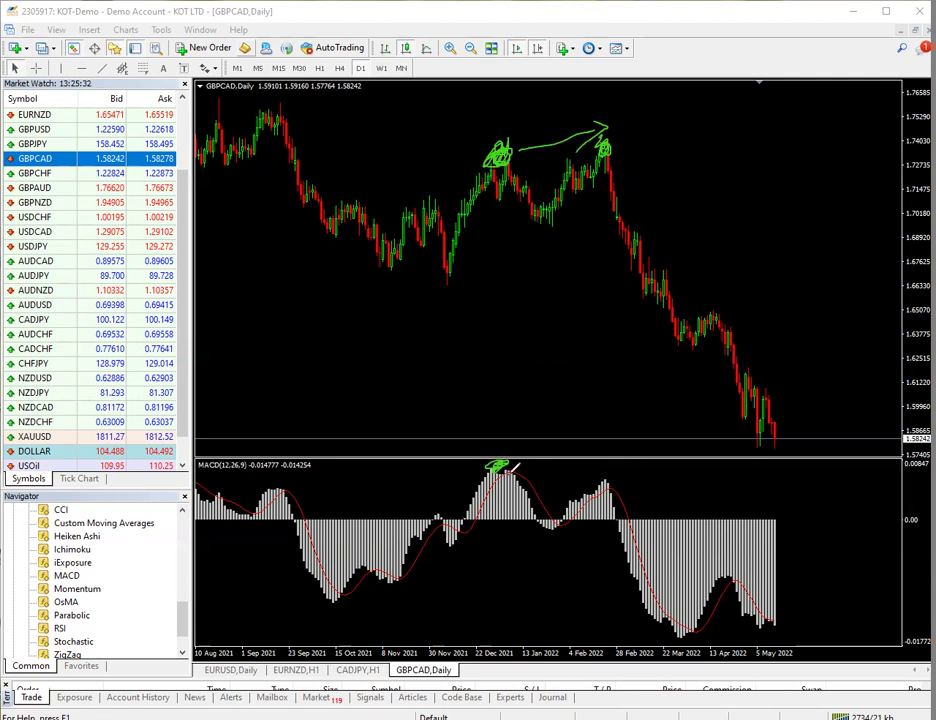
left_click_drag(603, 487, 609, 477)
mouse_move(528, 463)
left_mouse_down()
mouse_move(566, 486)
mouse_move(576, 477)
left_mouse_up()
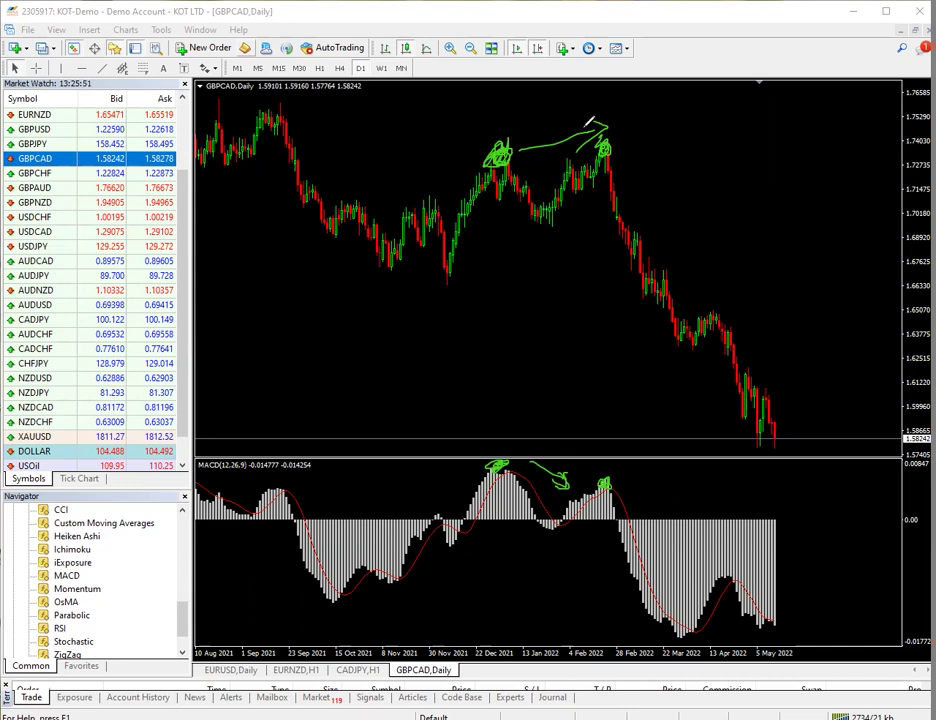
- Measure the decline from the February 2022 price high to the May 2022 low with the crosshair
left_click(36, 67)
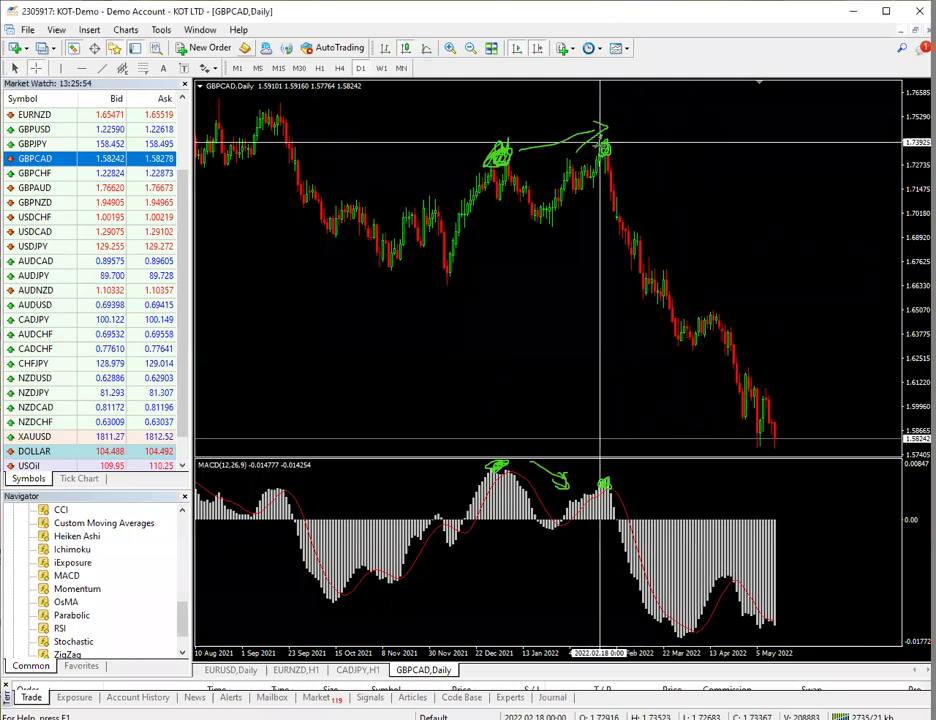
left_click_drag(606, 150, 760, 441)
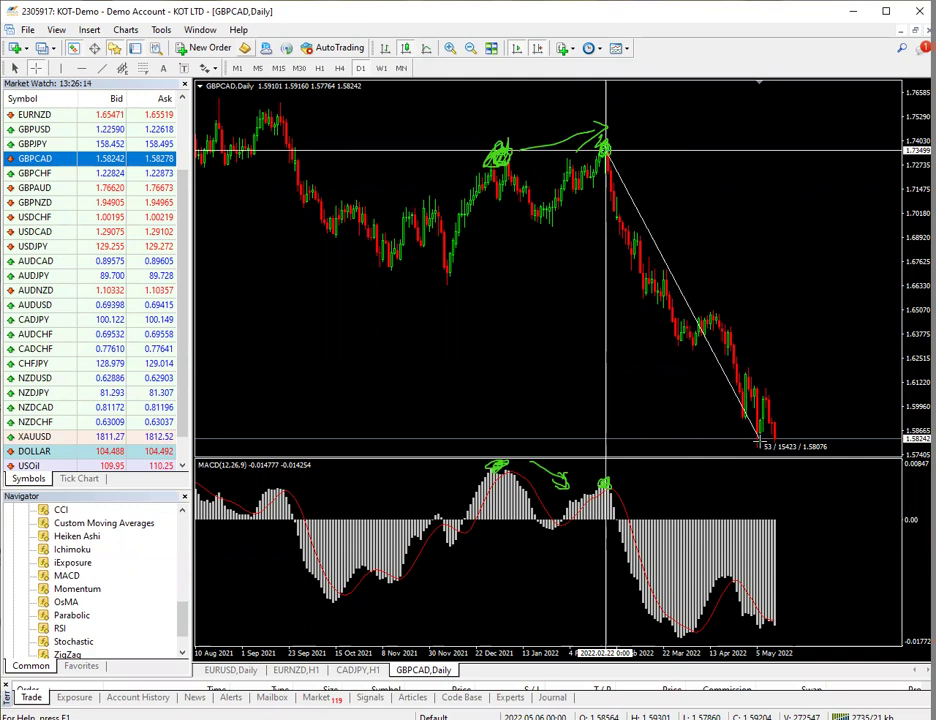
- Clear the divergence markings and write a pink three-line note beside the February 2022 high: "volume", "zero cross", "divergence"
left_click_drag(760, 442, 760, 442)
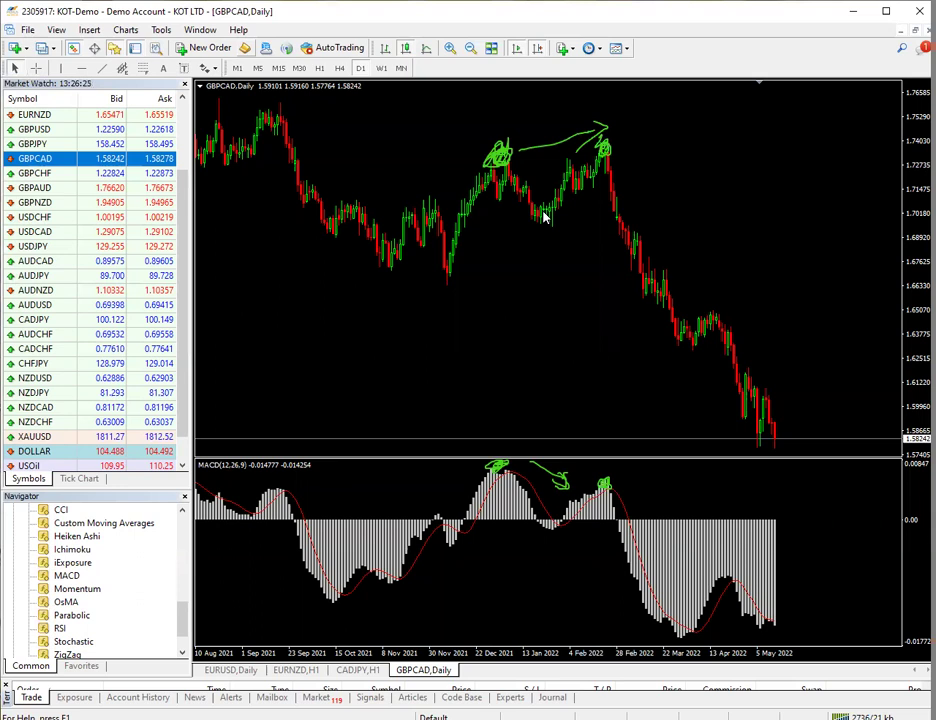
key("Escape")
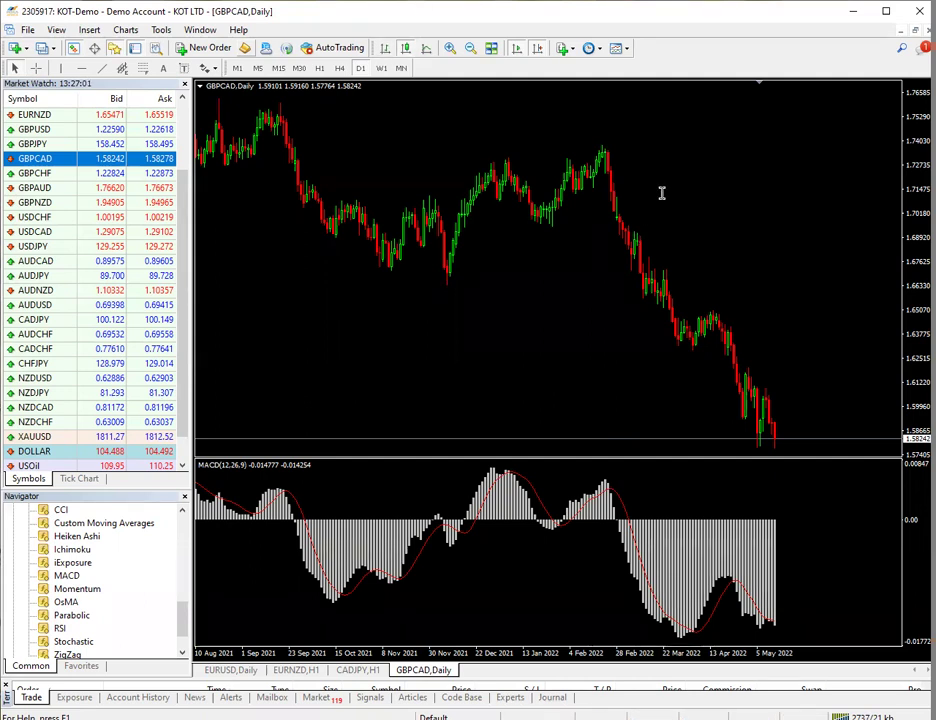
left_click(673, 155)
type("volume")
key("Return")
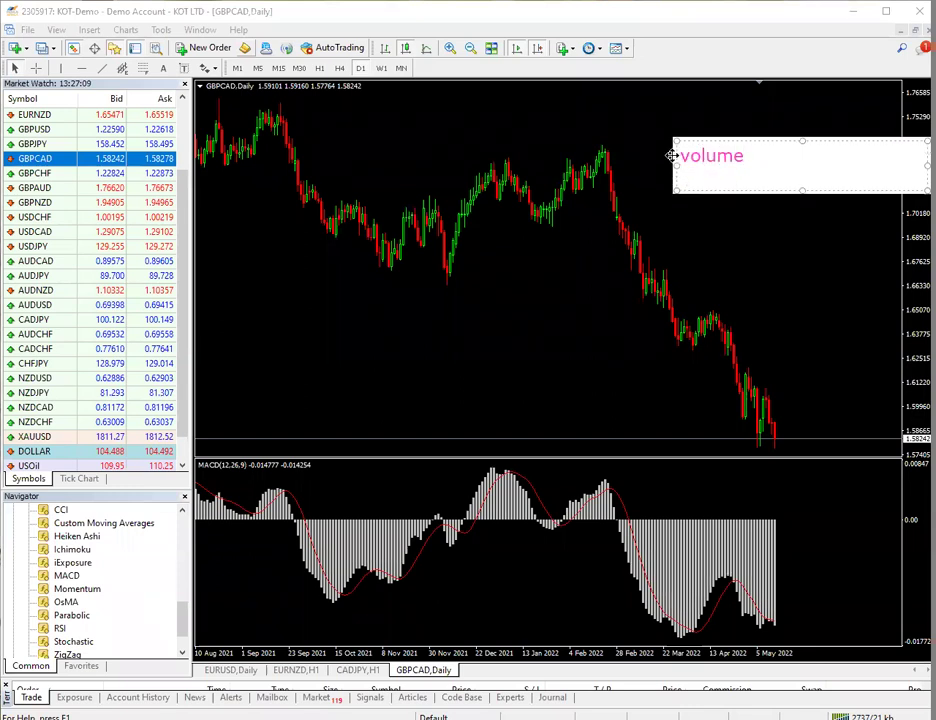
type("zero c")
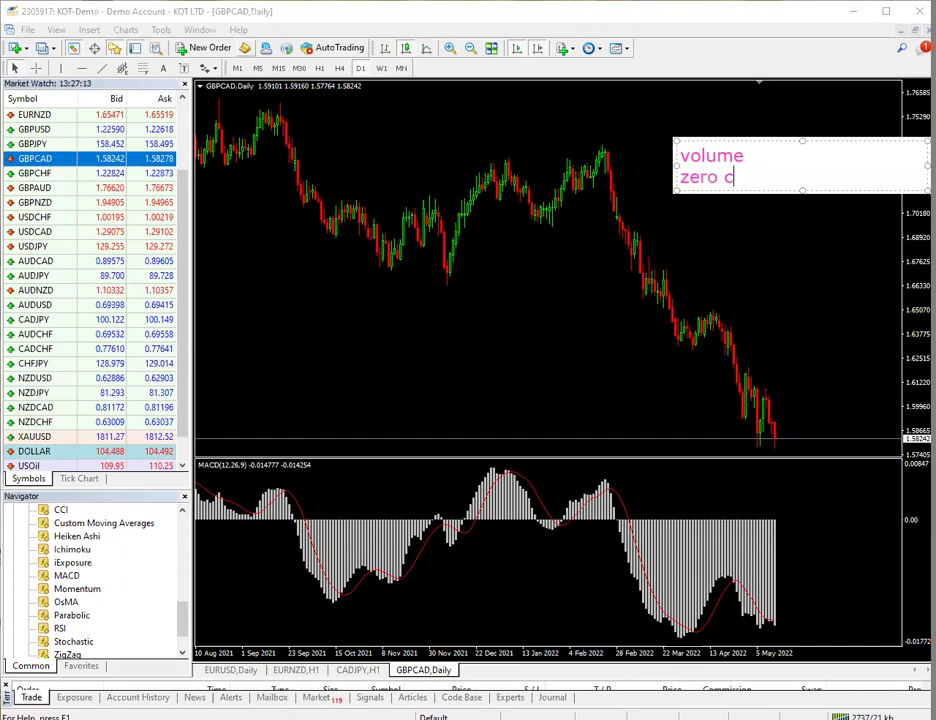
type("ross")
key("Return")
type("div")
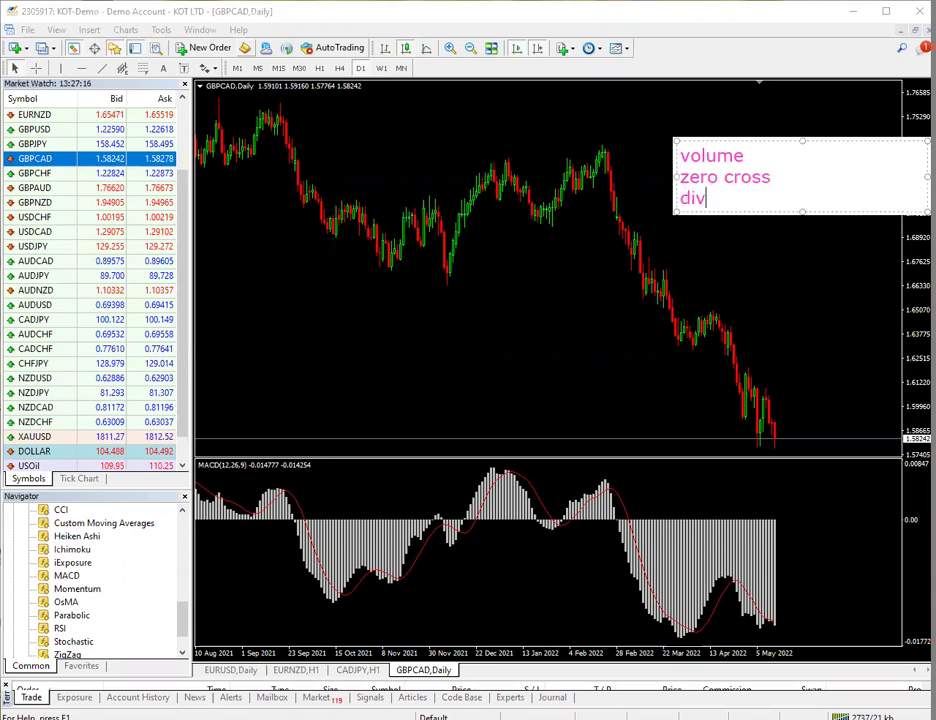
type("ergence")
left_click(745, 286)
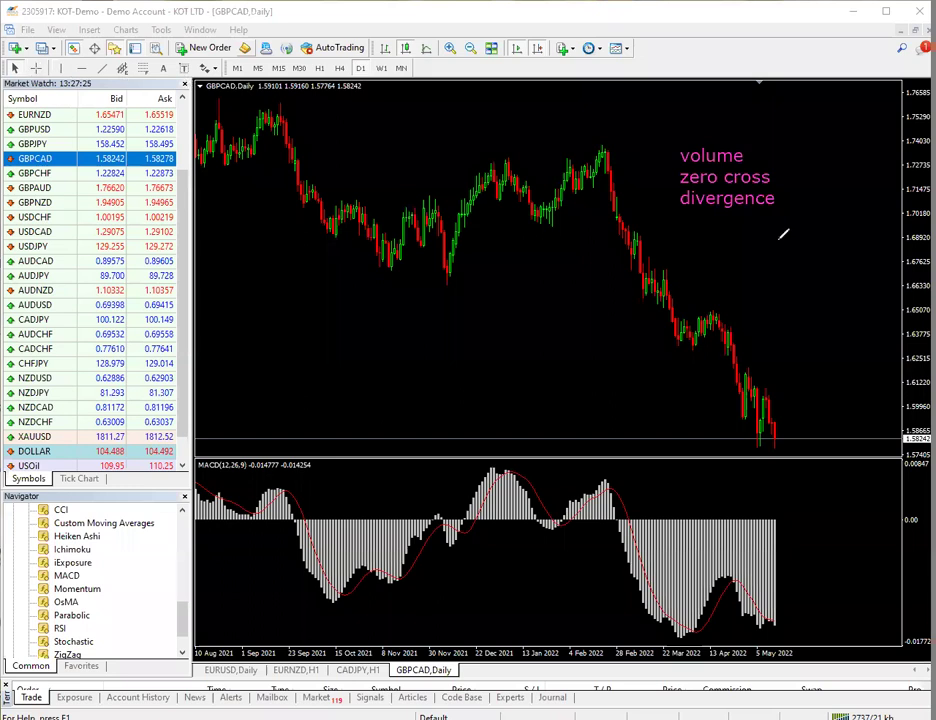
- Draw a green check mark after each of the three note lines: volume, zero cross and divergence
left_click_drag(753, 155, 801, 129)
left_click_drag(776, 176, 828, 147)
left_click_drag(783, 200, 845, 171)
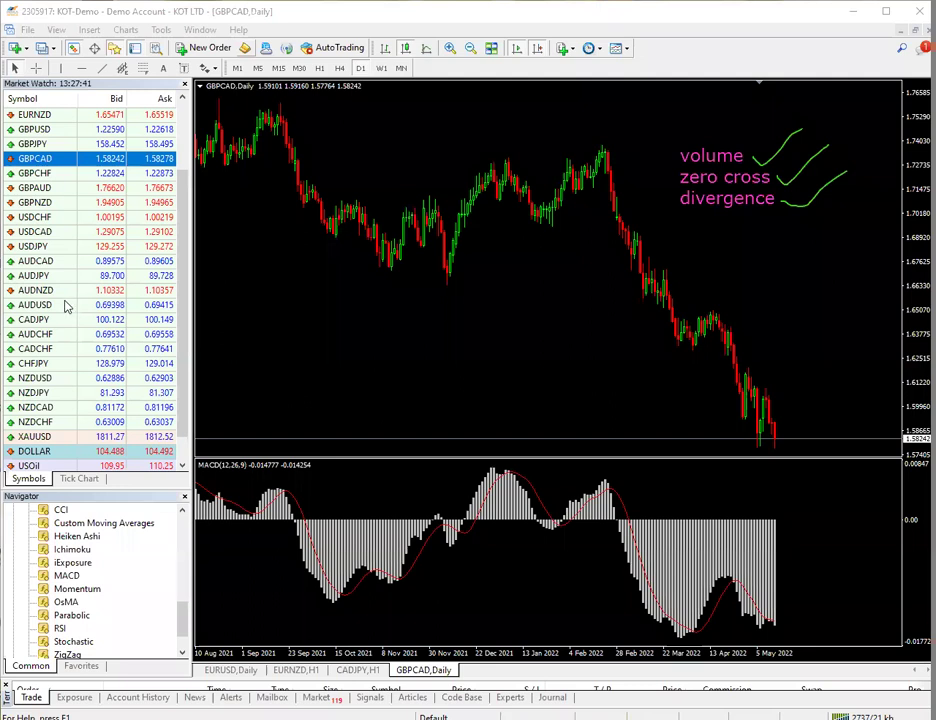
- Replace GBPCAD with AUDNZD on the daily chart and clear the note and check marks
left_click(143, 290)
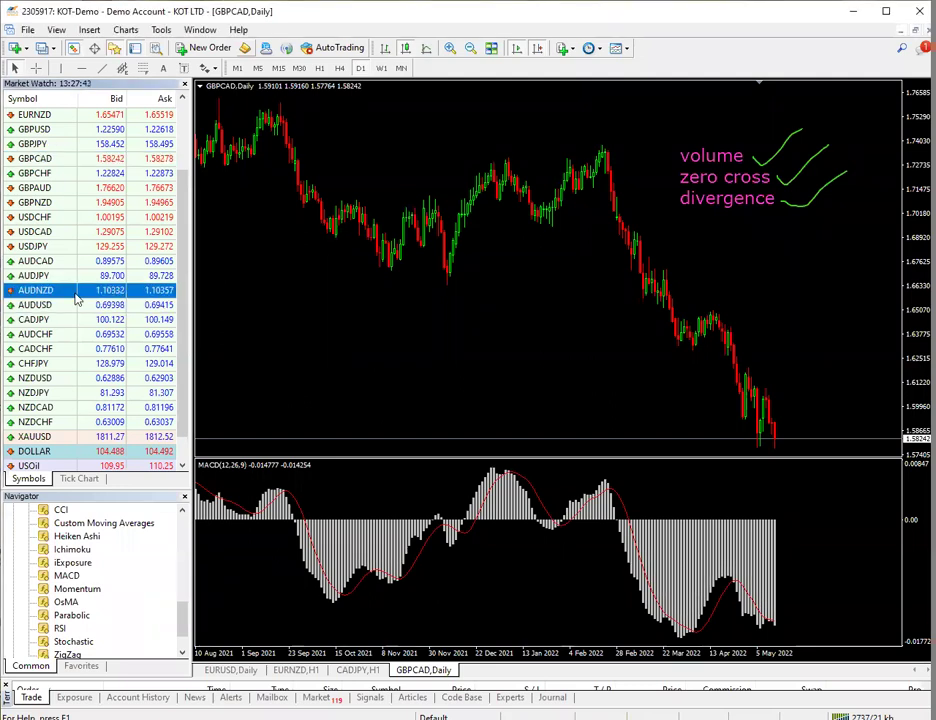
left_click_drag(160, 290, 344, 295)
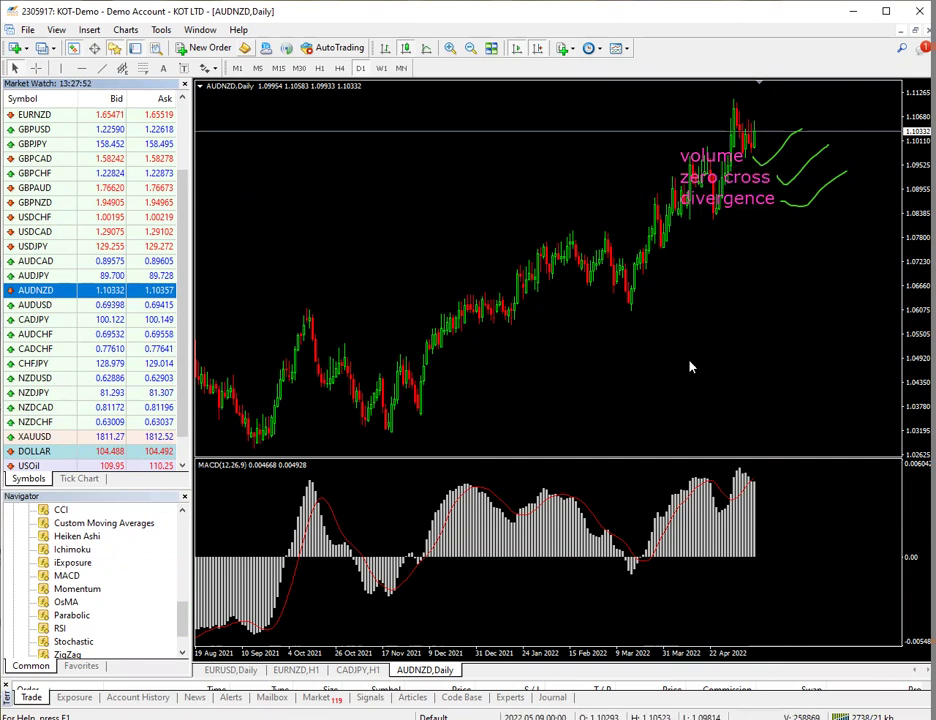
key("Escape")
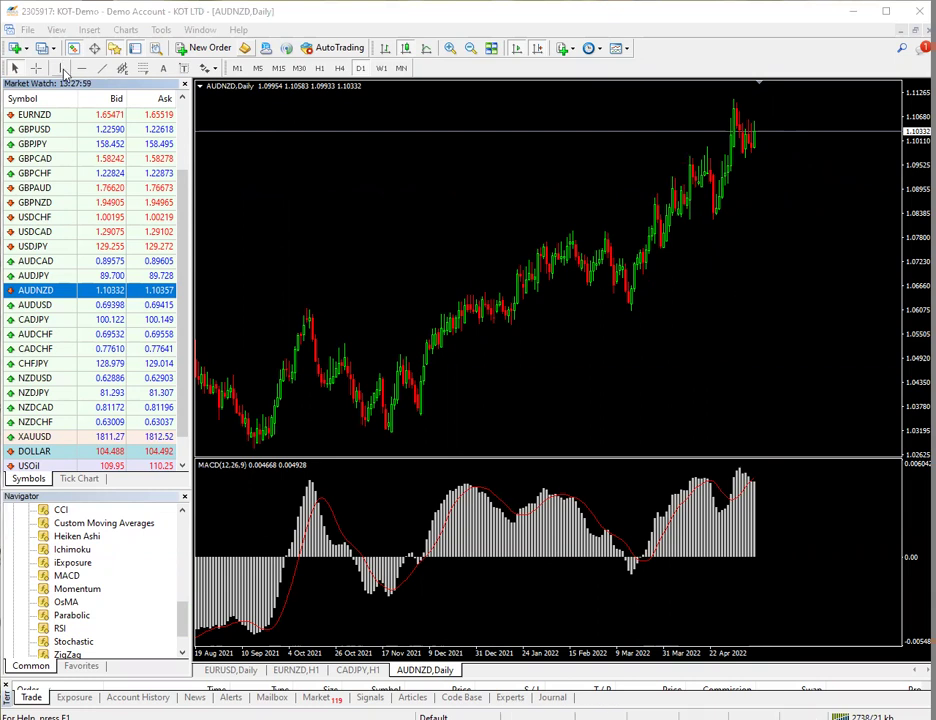
- Mark the two most recent highs, from April and May 2022, on both MACD and price in green, and erase the marks
left_click(184, 69)
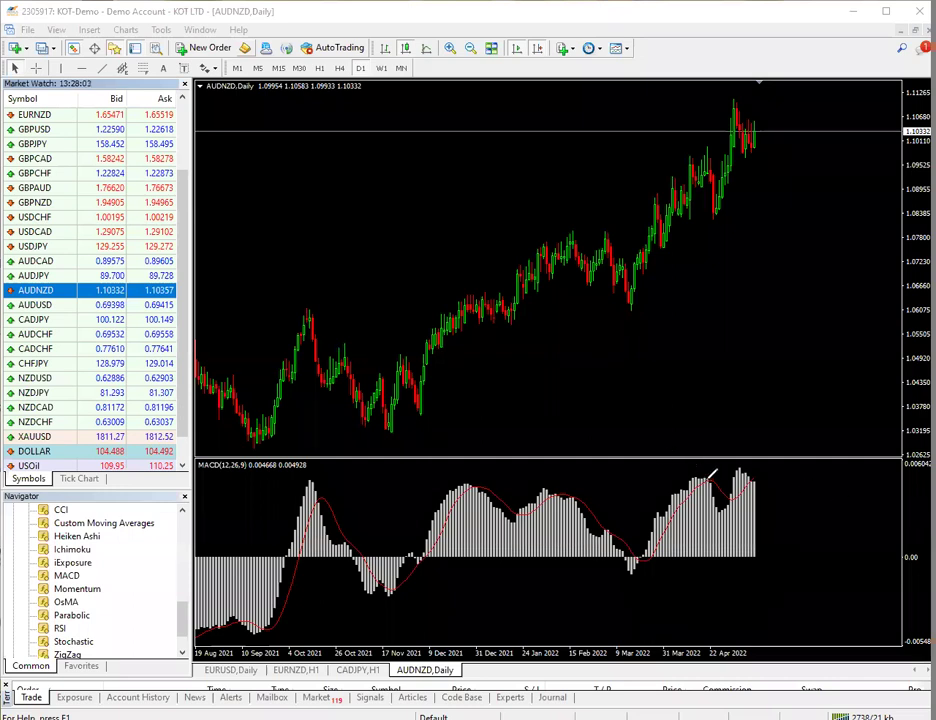
left_click_drag(706, 478, 710, 471)
left_click_drag(702, 145, 709, 145)
mouse_move(752, 465)
left_mouse_down()
mouse_move(756, 456)
mouse_move(743, 461)
mouse_move(747, 470)
left_mouse_up()
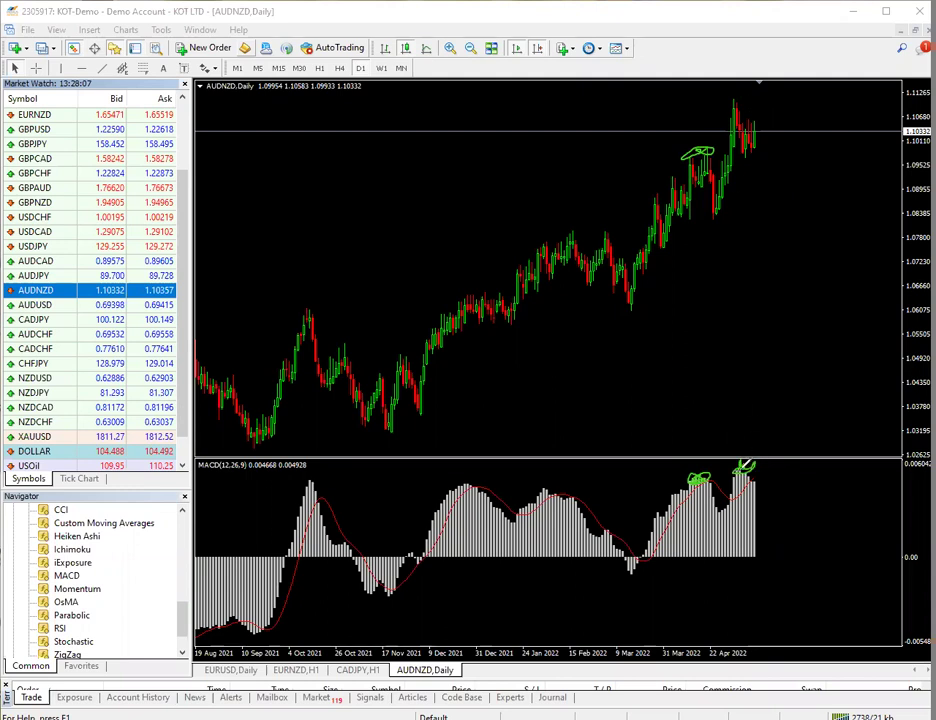
mouse_move(746, 96)
left_mouse_down()
mouse_move(730, 102)
mouse_move(748, 96)
left_mouse_up()
key("e")
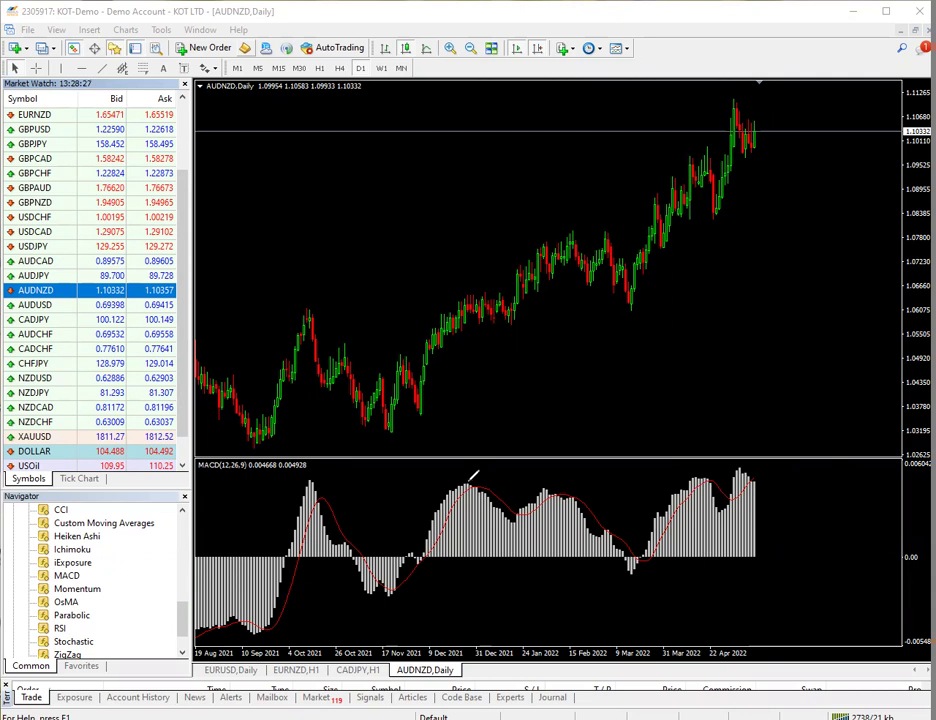
- Mark the December 2021 and early 2022 highs on MACD and price, with a falling arrow on MACD and rising arrows on price
left_click_drag(476, 477, 468, 481)
left_click_drag(470, 288, 484, 284)
left_click_drag(546, 487, 547, 489)
mouse_move(542, 238)
left_mouse_down()
mouse_move(568, 238)
mouse_move(556, 245)
mouse_move(563, 237)
left_mouse_up()
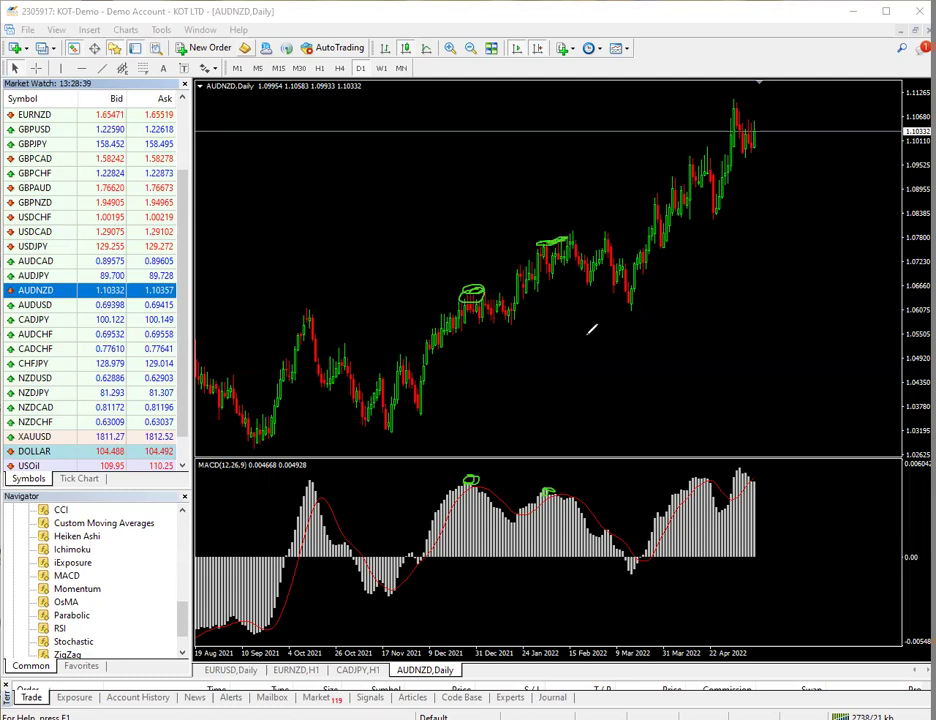
left_click_drag(491, 478, 514, 493)
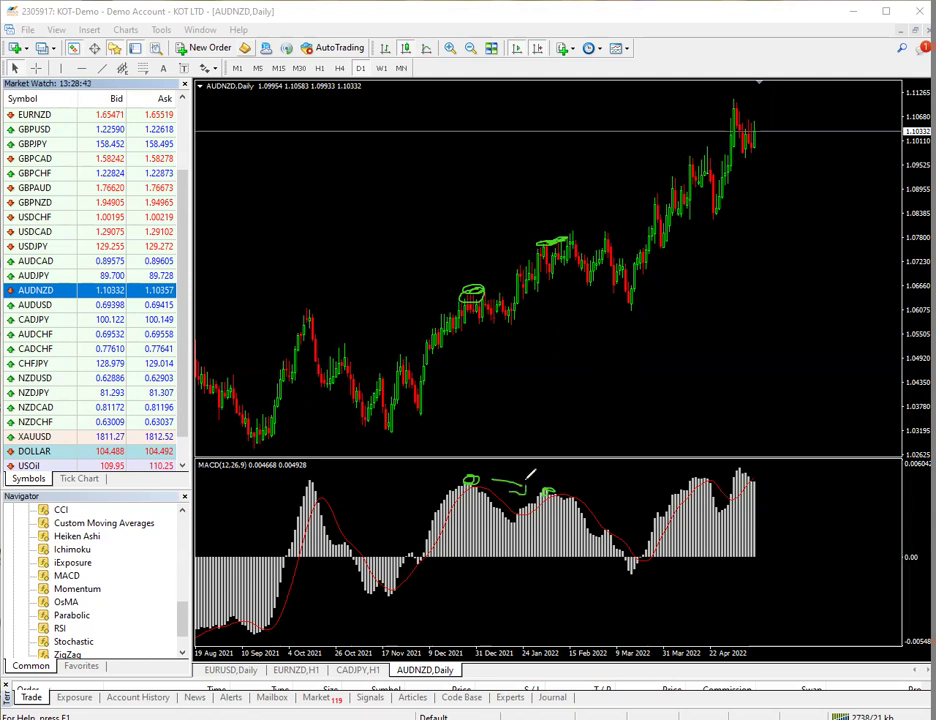
left_click_drag(492, 266, 538, 235)
left_click_drag(453, 285, 540, 231)
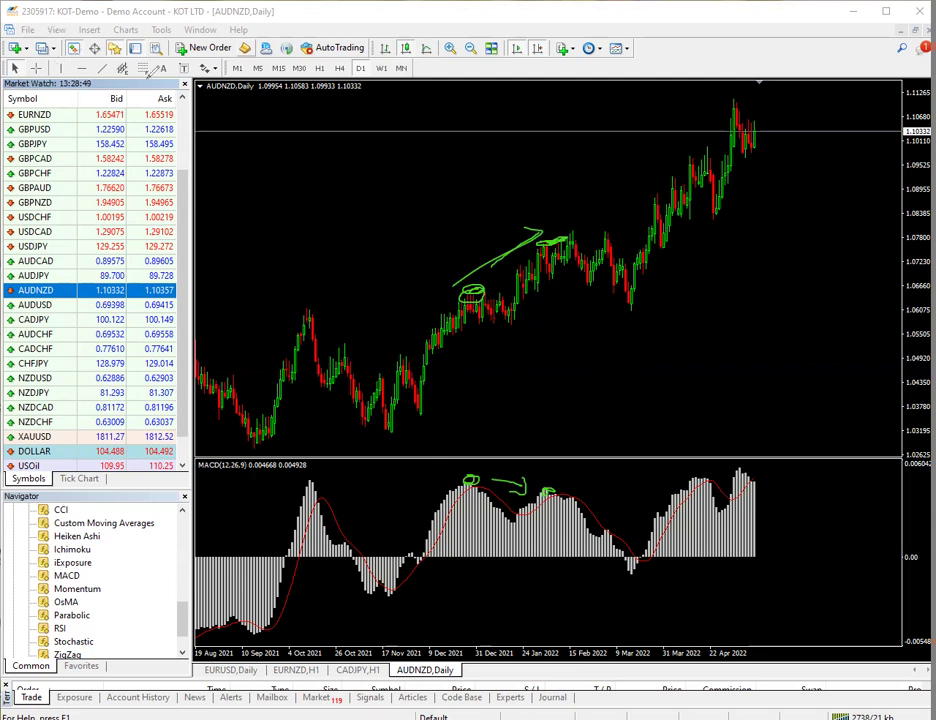
- Measure with the crosshair from the marked February 2022 high to the nearby peak and down to the mid-March 2022 low
left_click(36, 68)
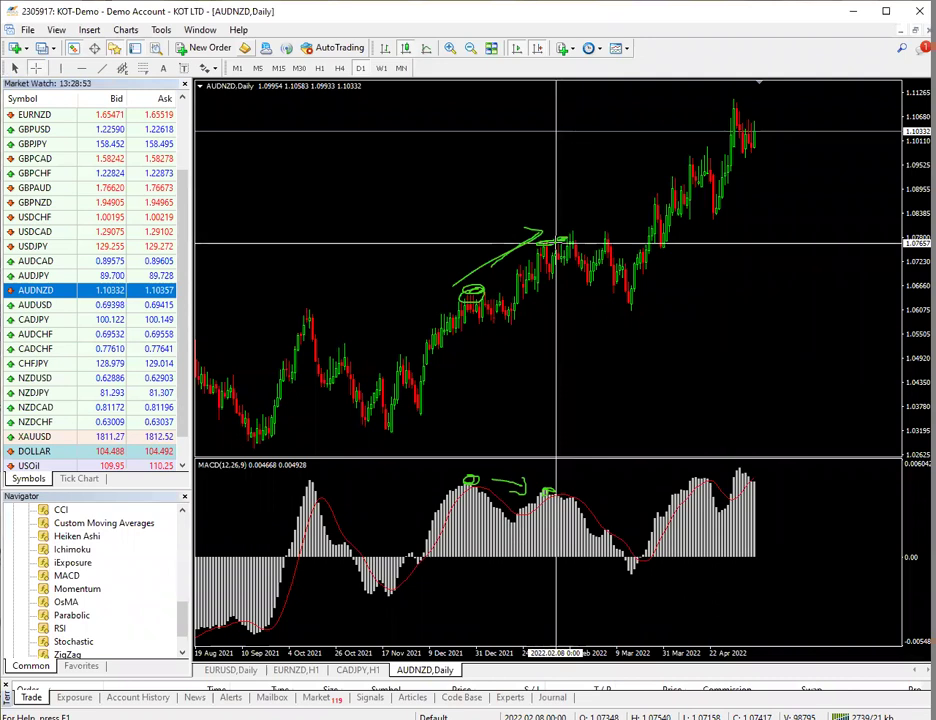
left_click_drag(557, 244, 573, 230)
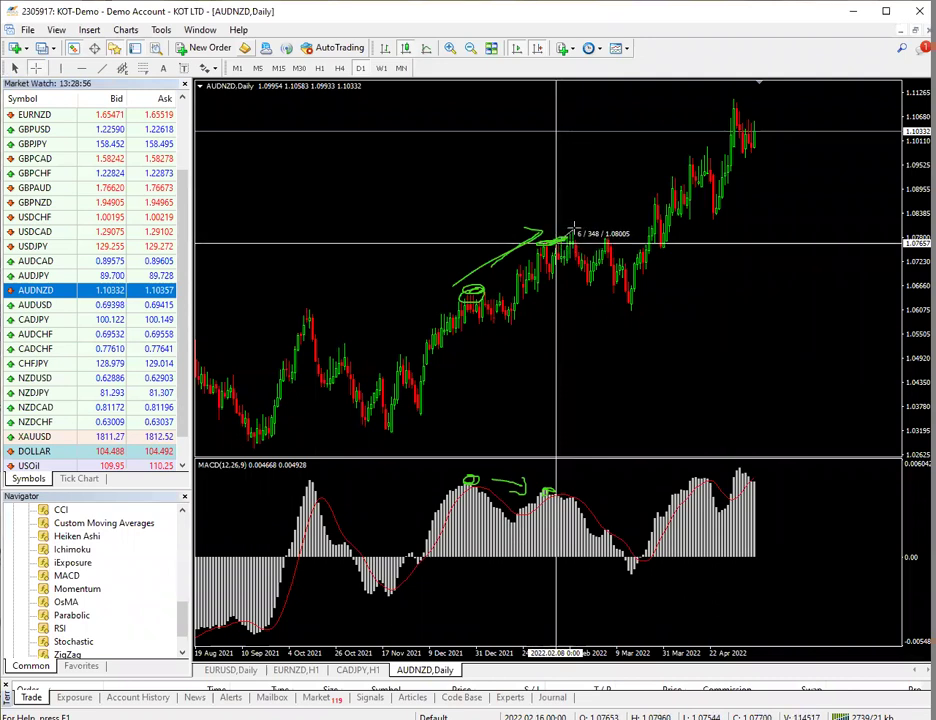
left_click_drag(573, 230, 629, 311)
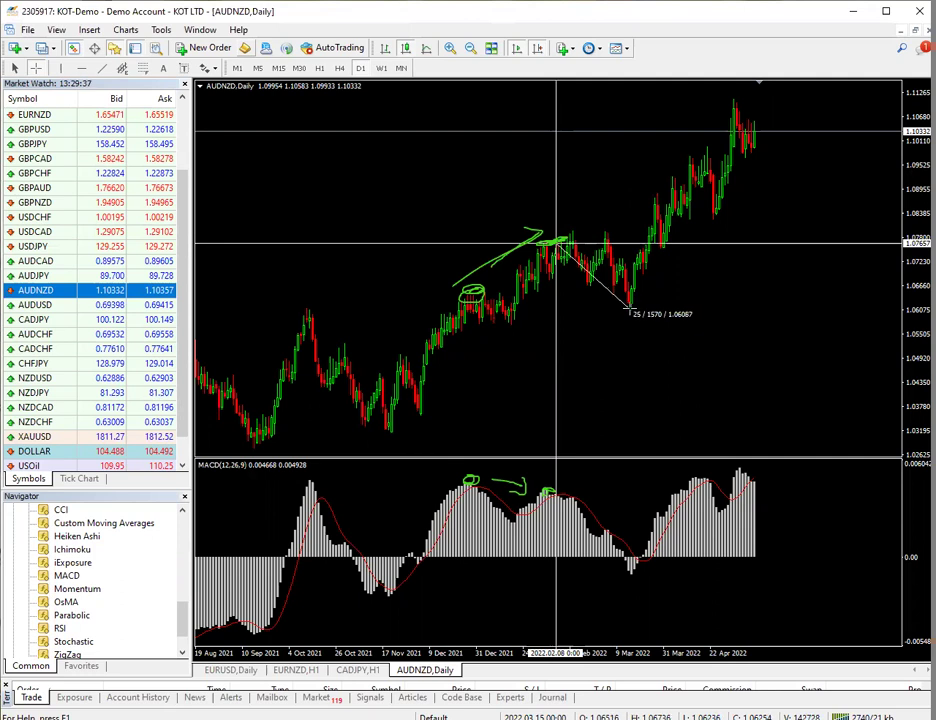
left_click_drag(629, 311, 629, 311)
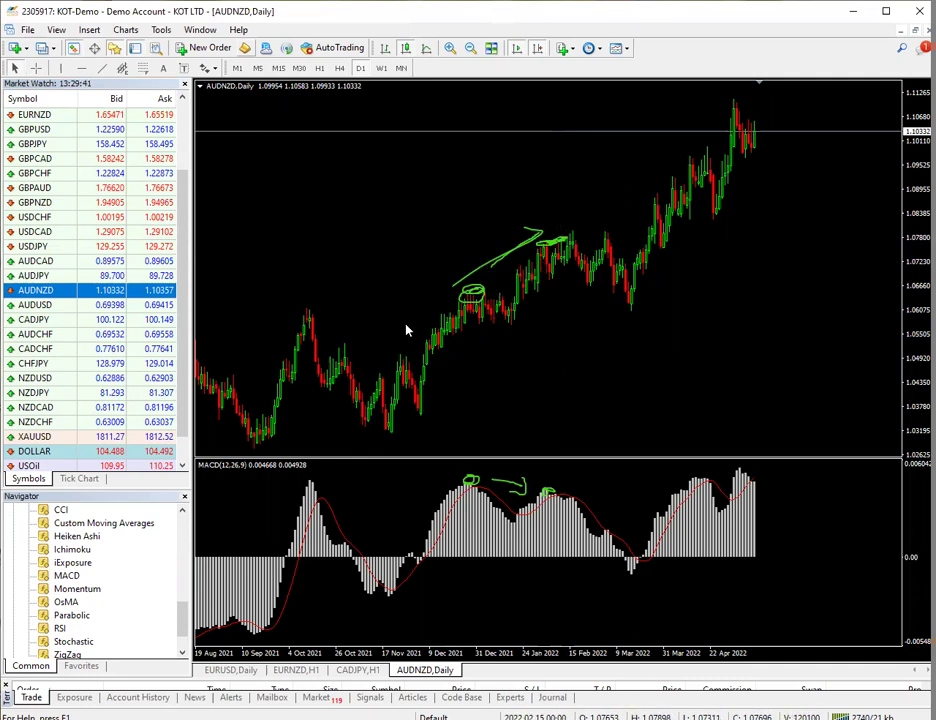
- Clear the drawings and mark the August and September 2021 lows on MACD and price, linking each pair with a green arrow
mouse_move(351, 355)
left_mouse_down()
mouse_move(468, 351)
mouse_move(274, 384)
mouse_move(233, 438)
left_mouse_up()
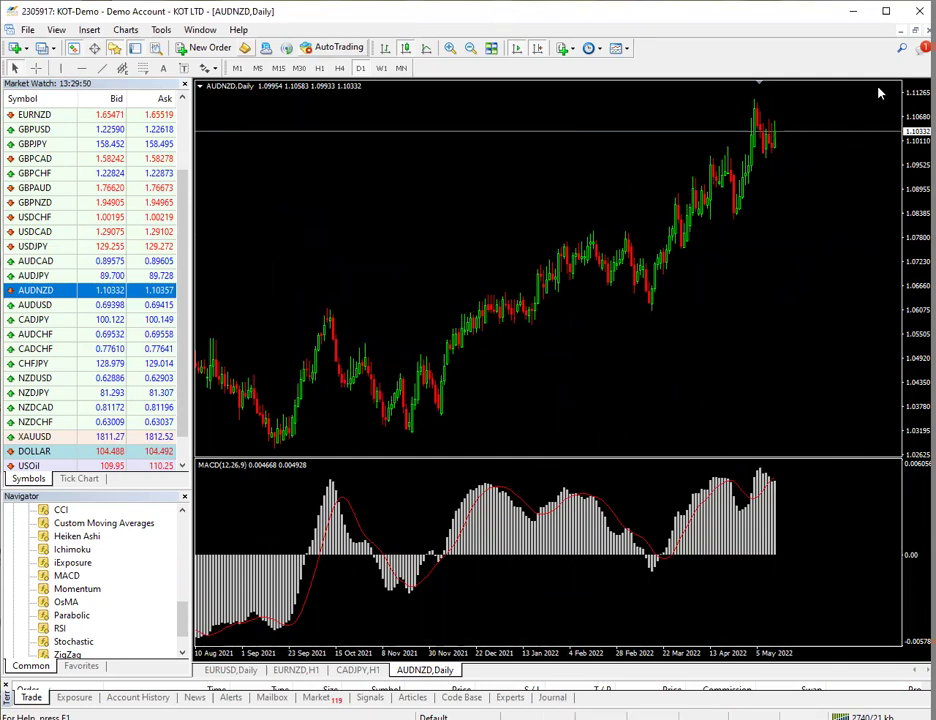
left_click_drag(478, 352, 554, 341)
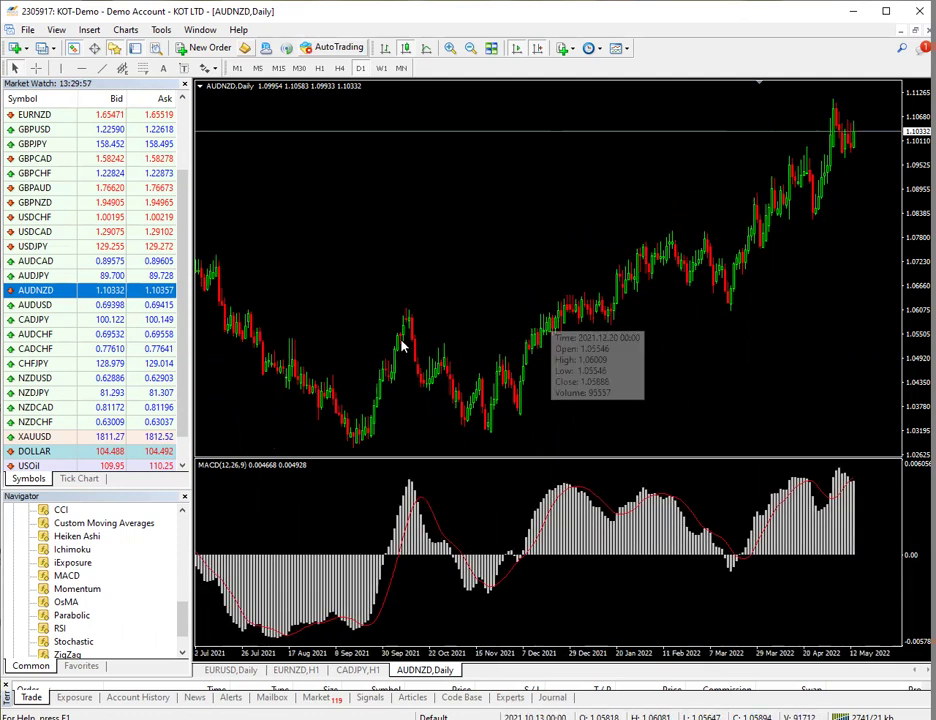
left_click_drag(372, 322, 487, 298)
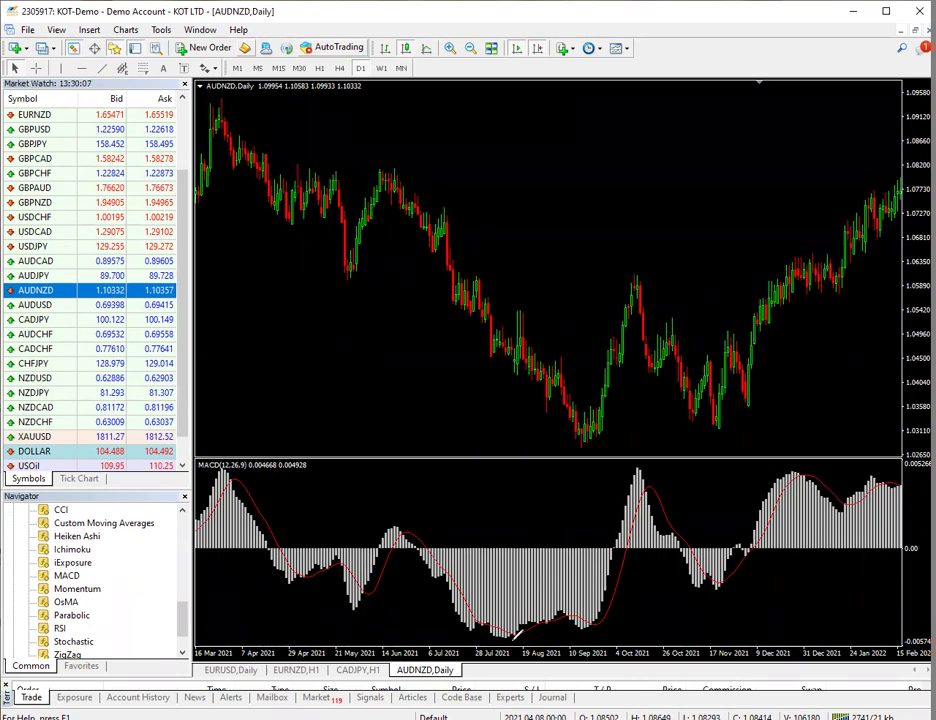
left_click_drag(518, 636, 498, 640)
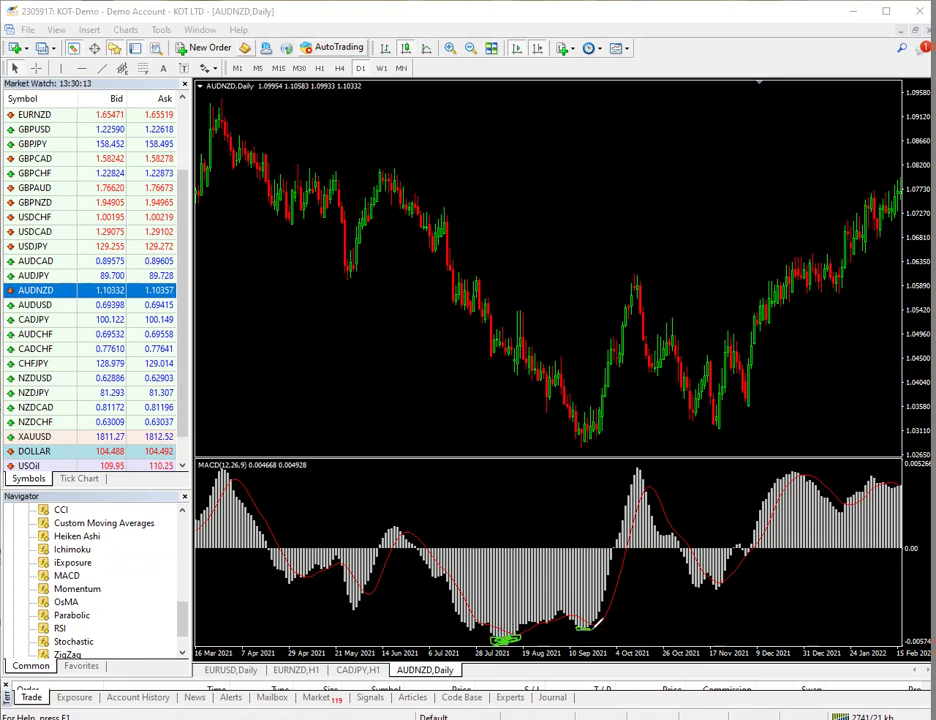
left_click_drag(576, 627, 592, 626)
mouse_move(497, 364)
left_mouse_down()
mouse_move(505, 366)
mouse_move(496, 362)
left_mouse_up()
left_click_drag(594, 432, 580, 440)
mouse_move(500, 388)
left_mouse_down()
mouse_move(543, 412)
mouse_move(550, 440)
mouse_move(544, 434)
left_mouse_up()
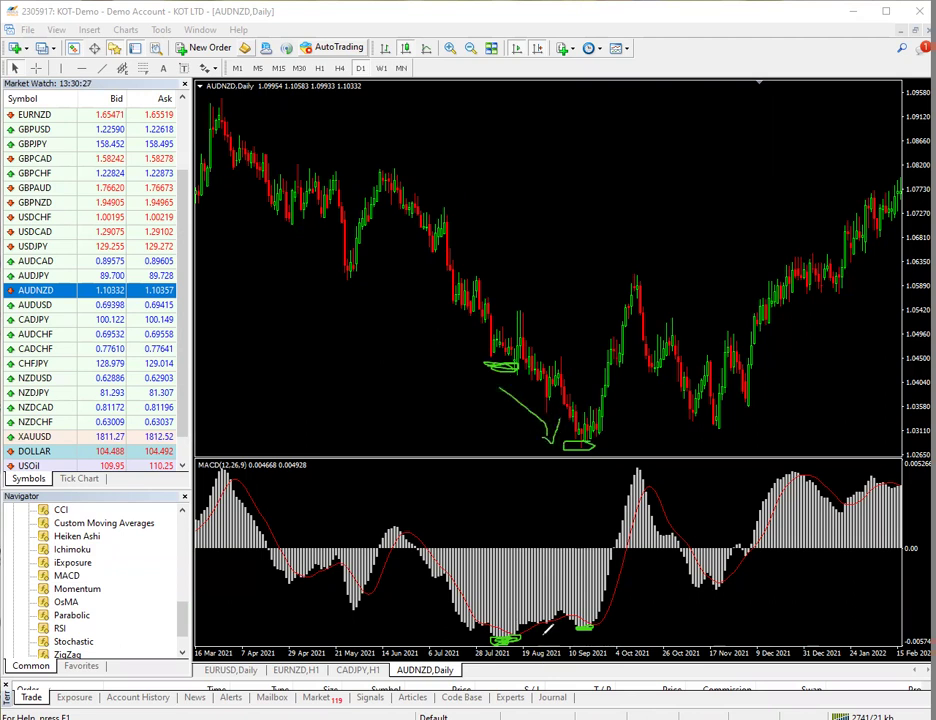
mouse_move(532, 635)
left_mouse_down()
mouse_move(570, 633)
mouse_move(557, 640)
left_mouse_up()
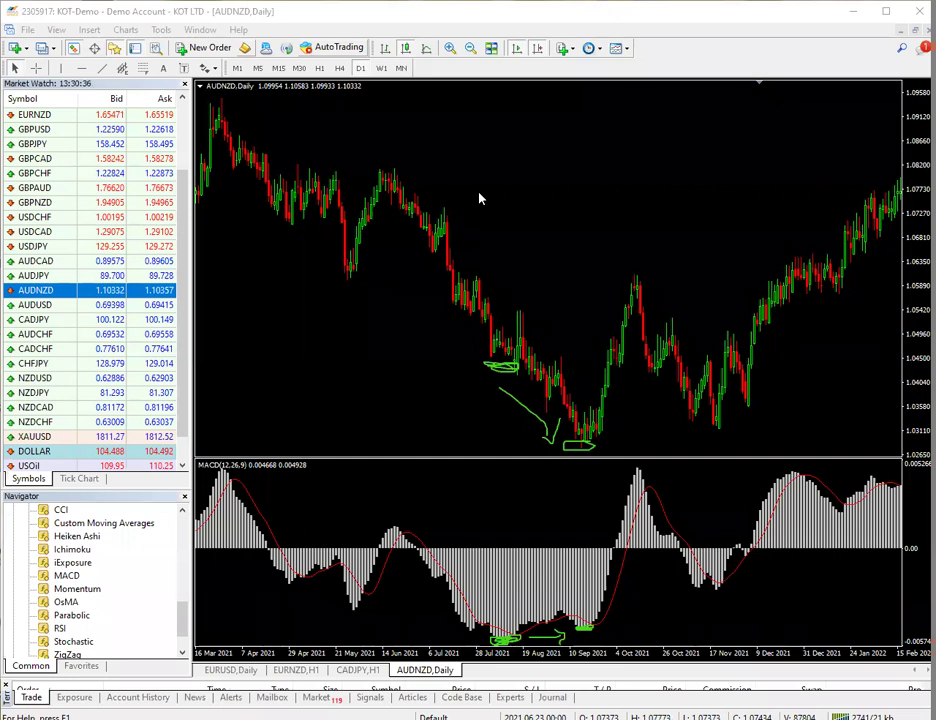
- Measure the rise from the September 2021 price low to the October 2021 high with the crosshair, and erase the drawings
left_click(42, 68)
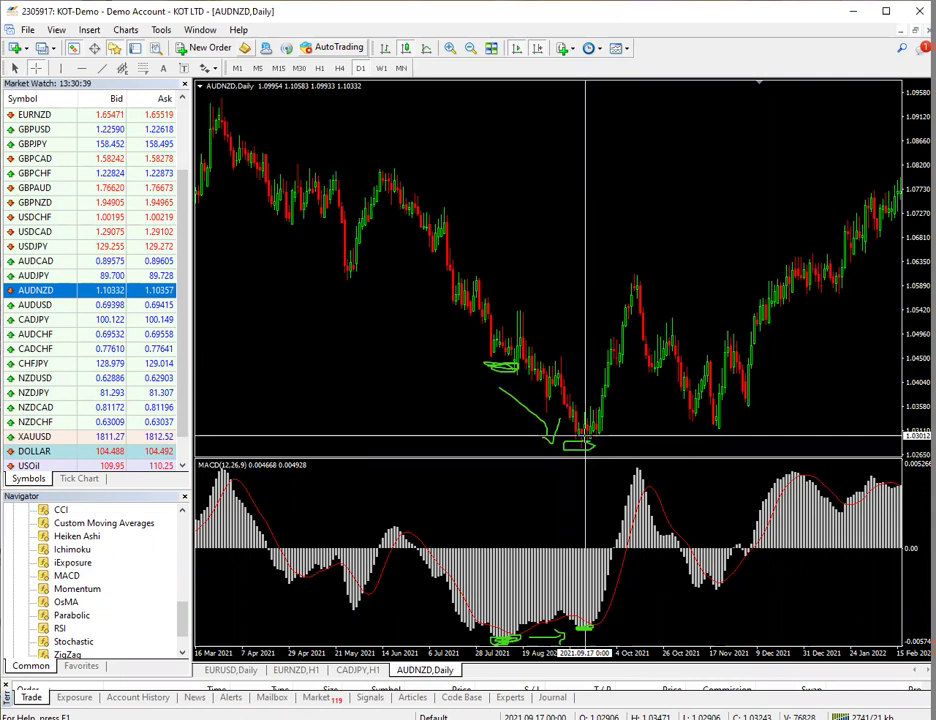
left_click_drag(585, 437, 631, 270)
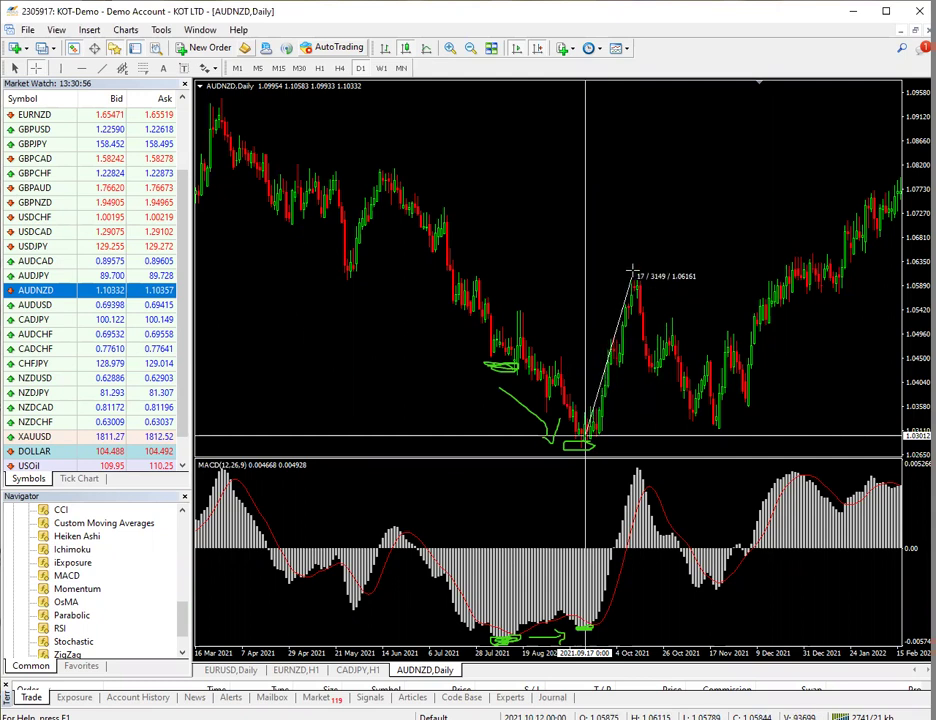
left_click_drag(628, 317, 633, 281)
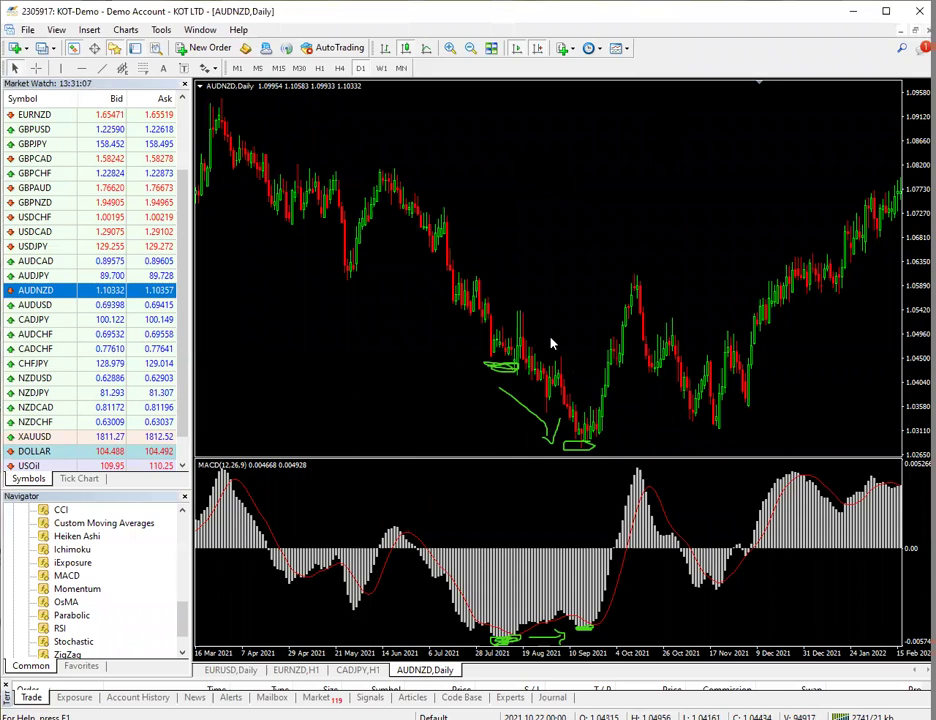
key("Escape")
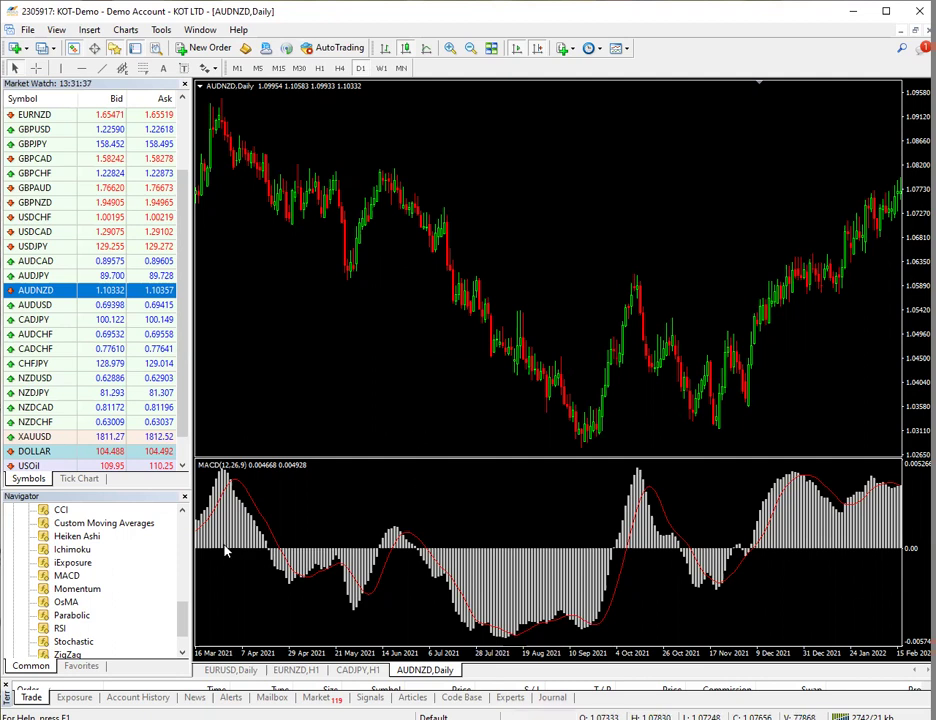
- Remove the MACD indicator from the AUDNZD chart and add the 14-period RSI with levels 30 and 70
right_click(392, 560)
left_click(440, 585)
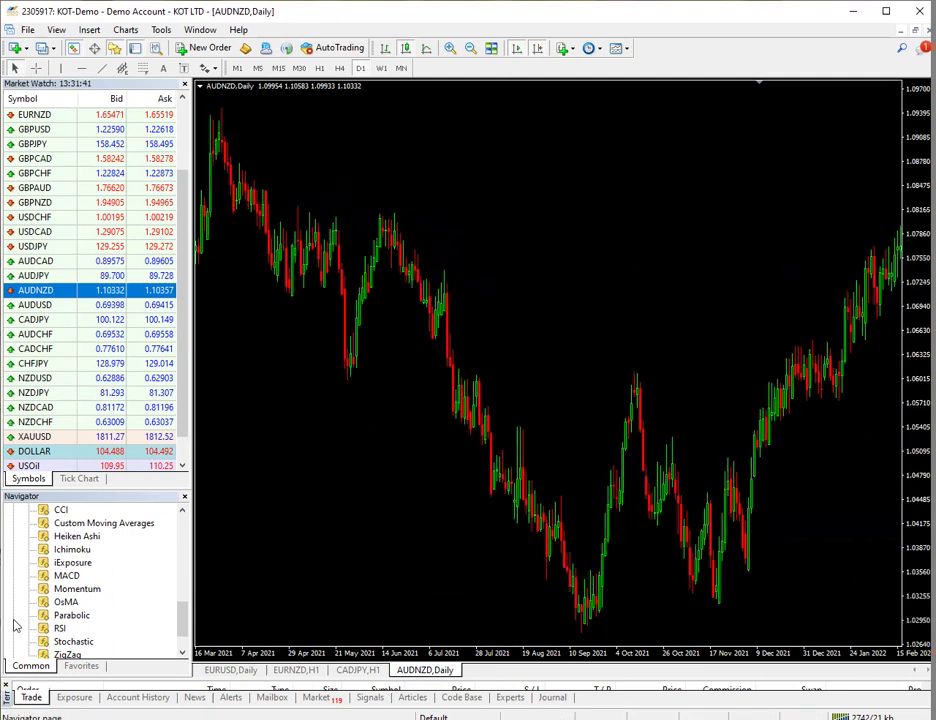
left_click(58, 628)
double_click(58, 628)
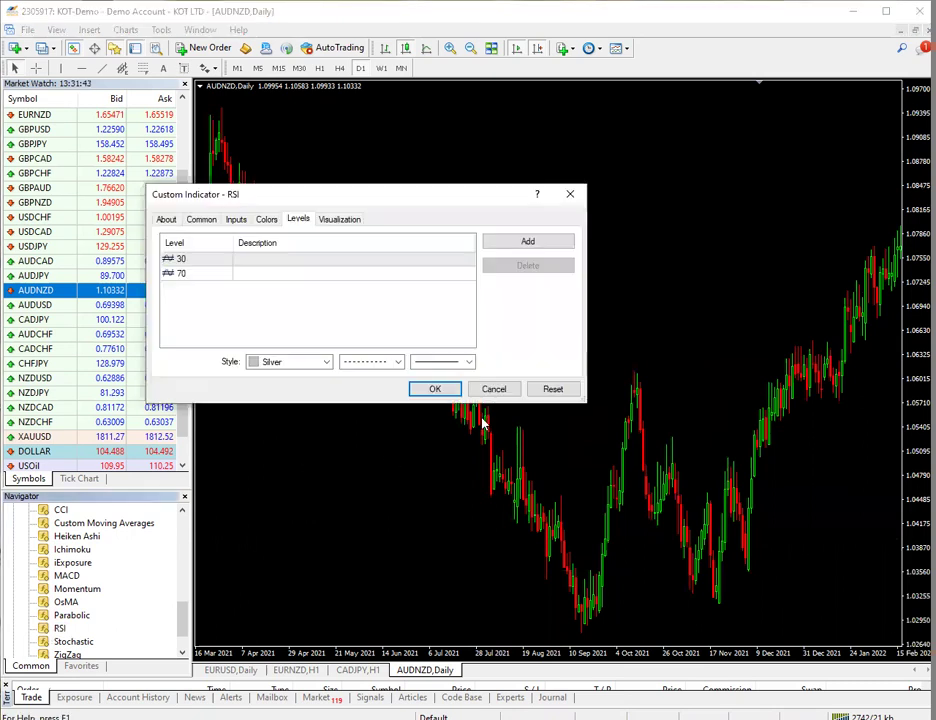
left_click(437, 389)
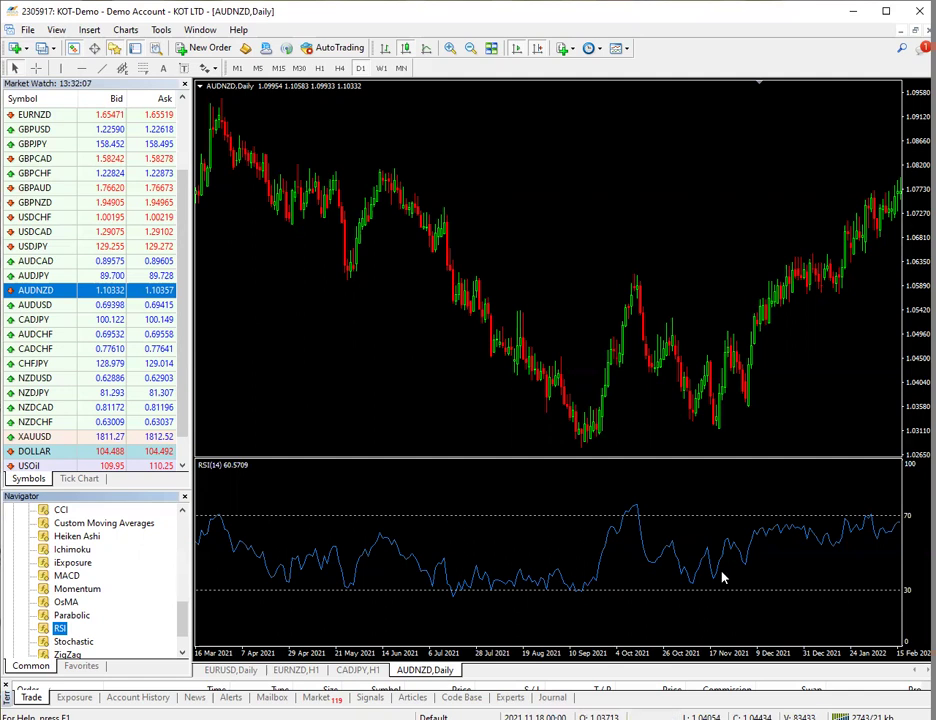
- Mark the October 2021 RSI peak above the 70 level in green
key("Escape")
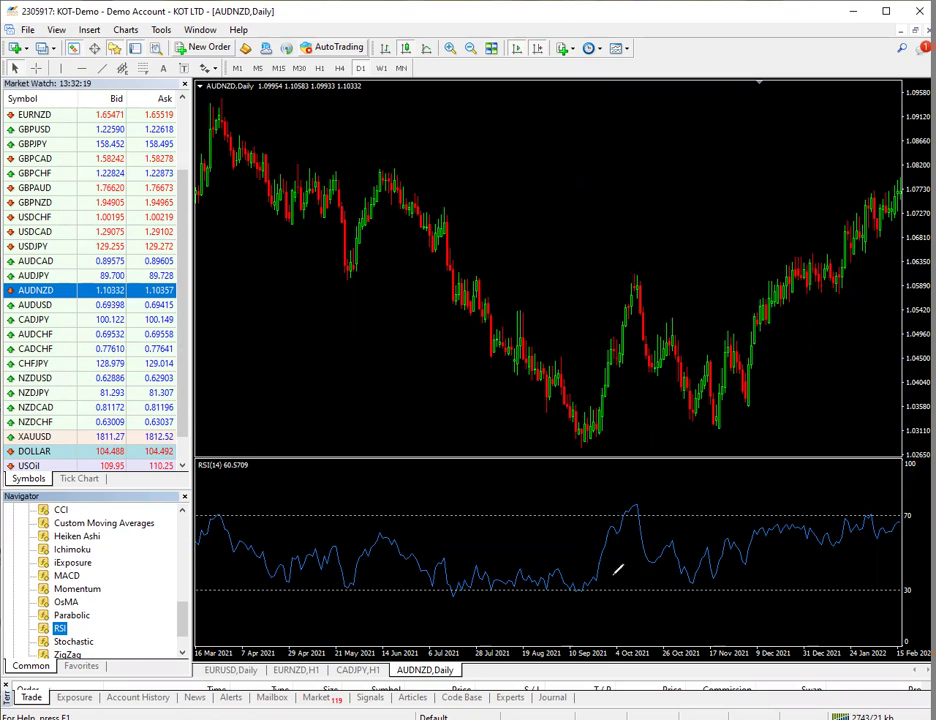
mouse_move(647, 494)
left_mouse_down()
mouse_move(637, 502)
mouse_move(645, 508)
mouse_move(633, 500)
left_mouse_up()
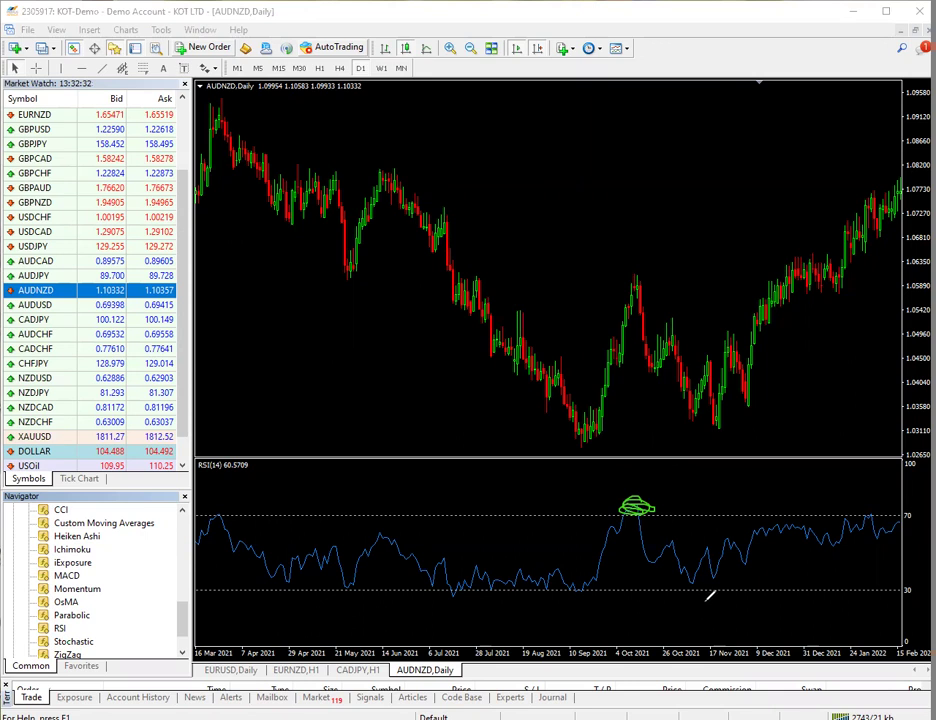
- Mark the area under the RSI 30 level in green and measure the price fall from the October 2021 peak to the November low
mouse_move(689, 592)
left_mouse_down()
mouse_move(700, 604)
mouse_move(716, 593)
mouse_move(689, 595)
left_mouse_up()
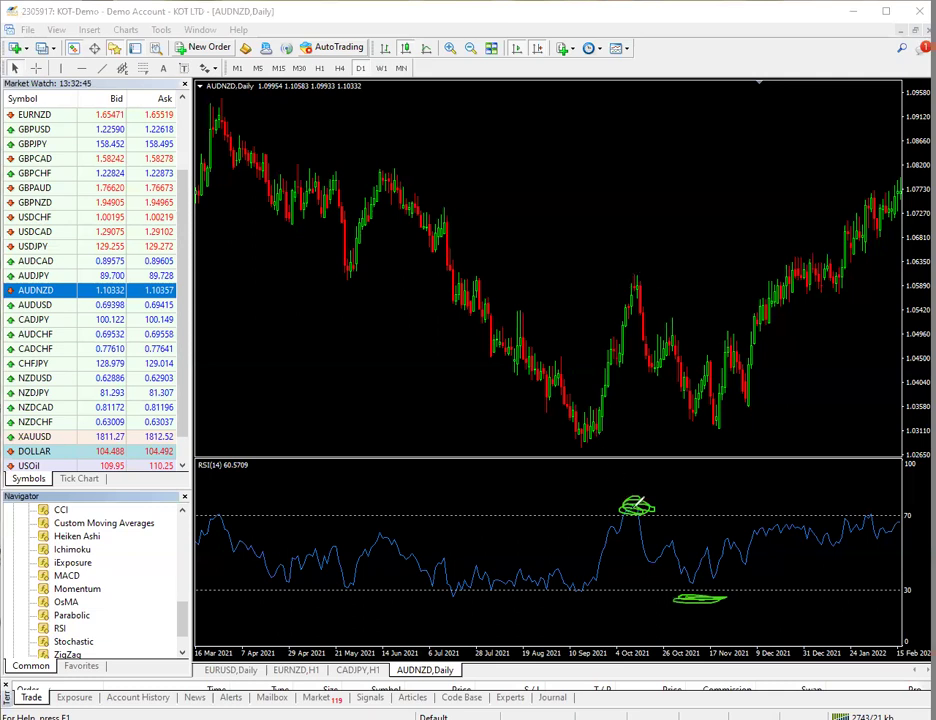
mouse_move(638, 498)
left_mouse_down()
mouse_move(632, 505)
mouse_move(643, 504)
mouse_move(632, 491)
left_mouse_up()
left_click(645, 283)
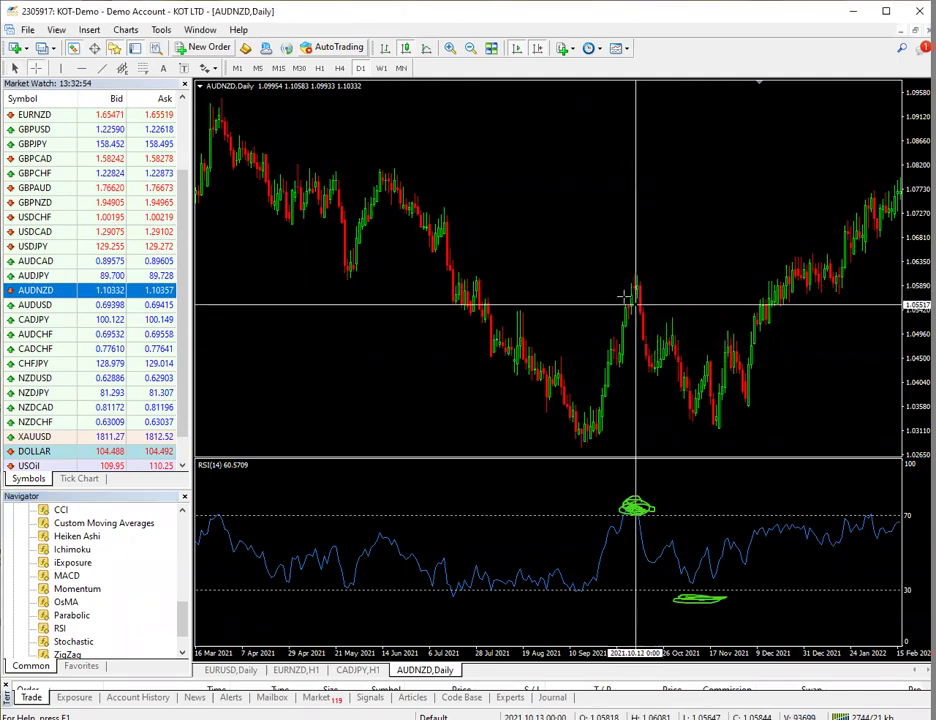
left_click_drag(626, 308, 717, 424)
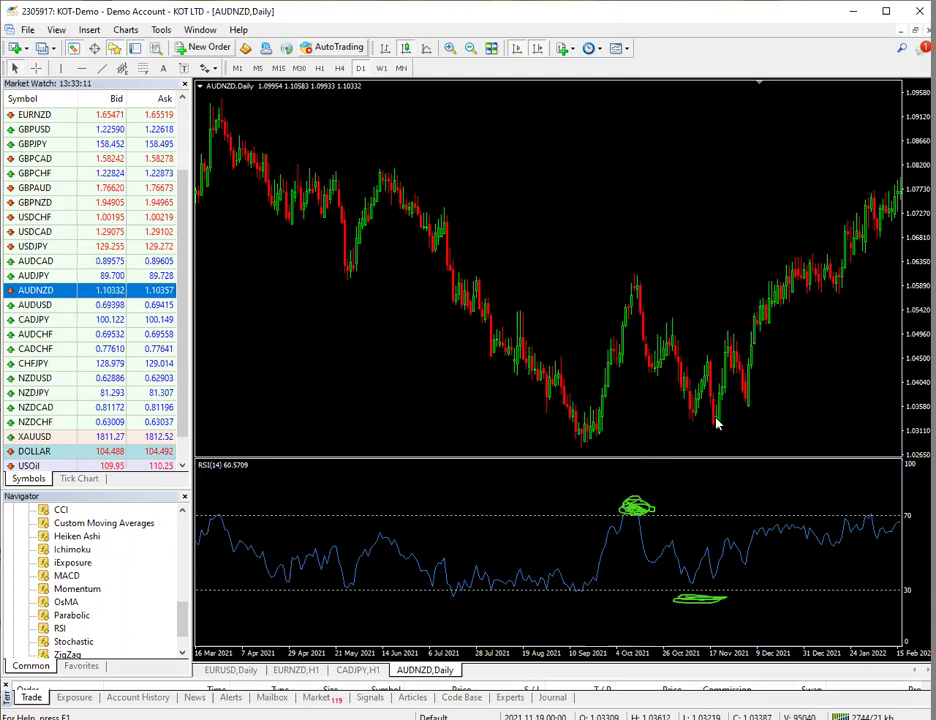
- Clear the drawings and mark the July 2021 RSI dip below 30 and the matching price low in green
left_click_drag(558, 276, 594, 273)
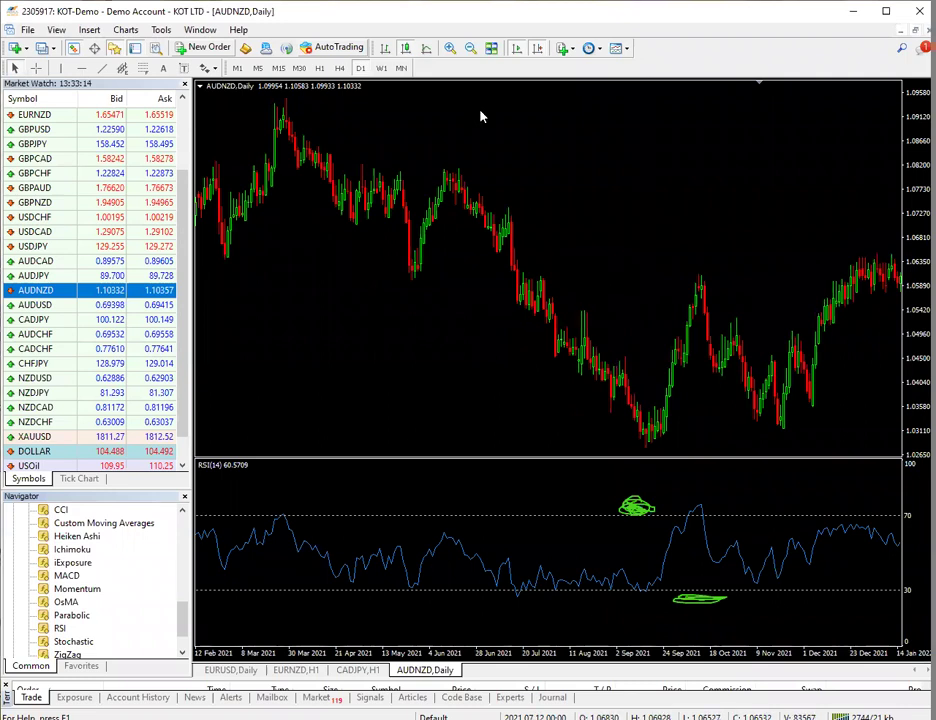
key("Escape")
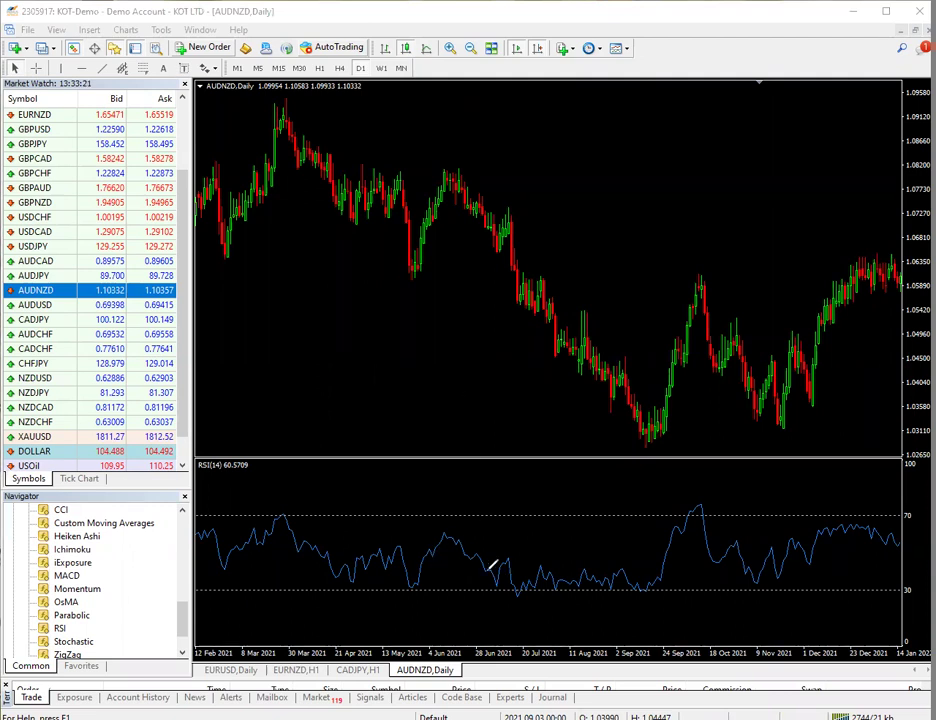
mouse_move(518, 591)
left_mouse_down()
mouse_move(508, 597)
mouse_move(520, 593)
left_mouse_up()
mouse_move(518, 307)
left_mouse_down()
mouse_move(529, 303)
mouse_move(522, 300)
mouse_move(524, 311)
left_mouse_up()
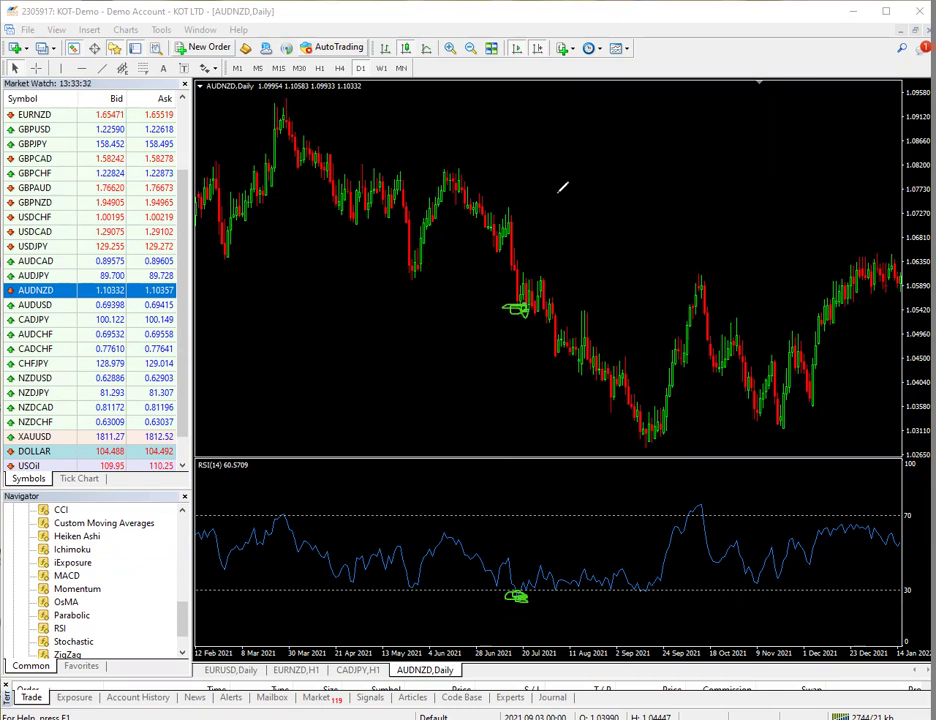
- Measure the price movement following the marked July 2021 low with the crosshair
left_click(36, 68)
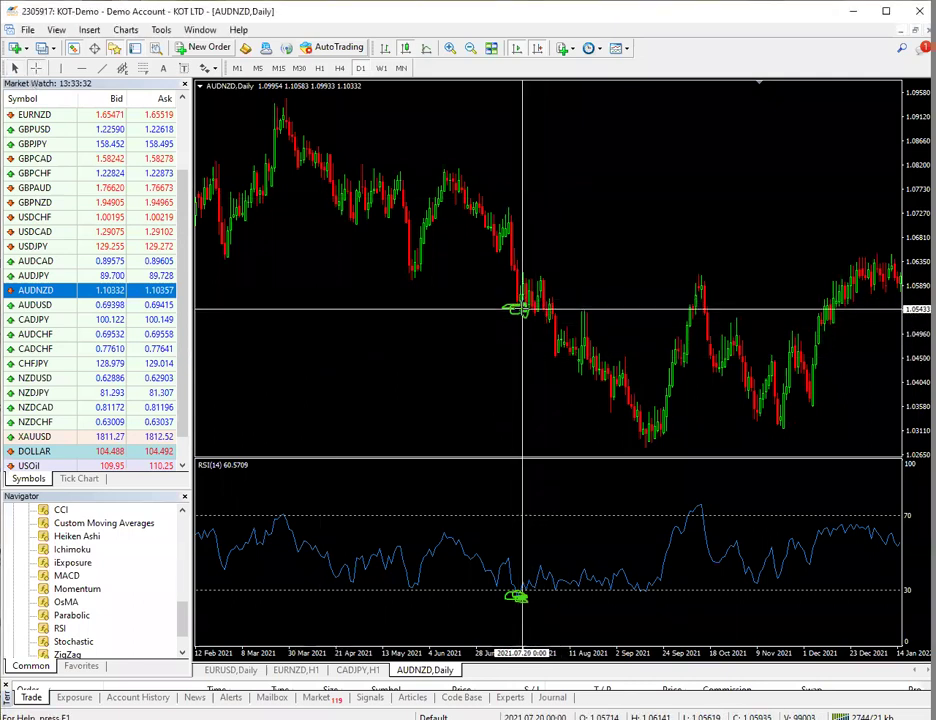
mouse_move(525, 308)
left_mouse_down()
mouse_move(540, 279)
mouse_move(570, 340)
mouse_move(648, 444)
mouse_move(576, 328)
mouse_move(588, 456)
mouse_move(645, 441)
mouse_move(539, 307)
left_mouse_up()
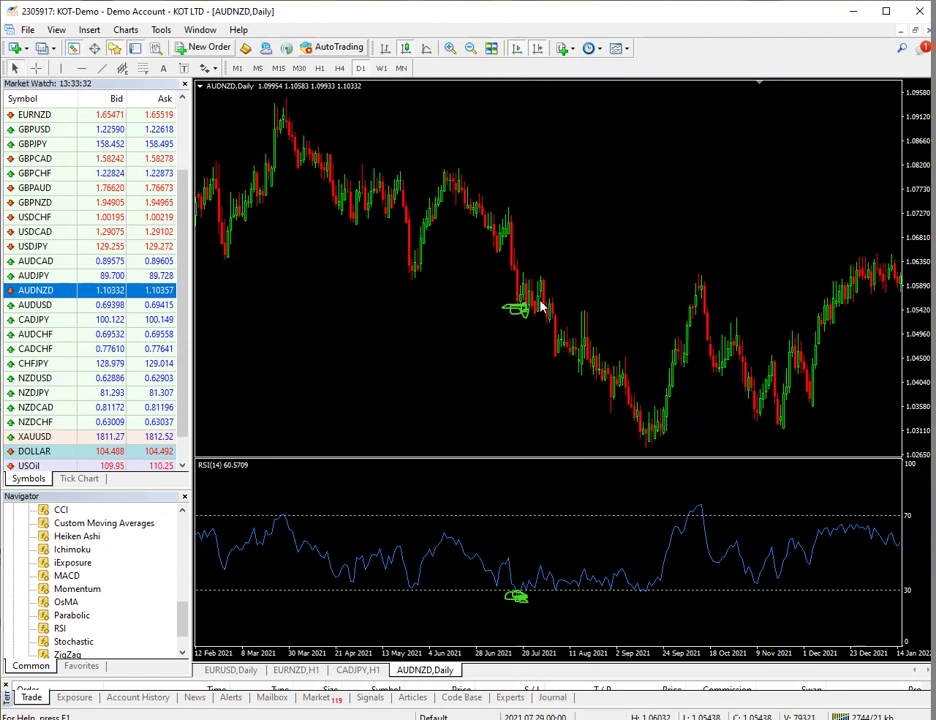
type("H1")
key("Return")
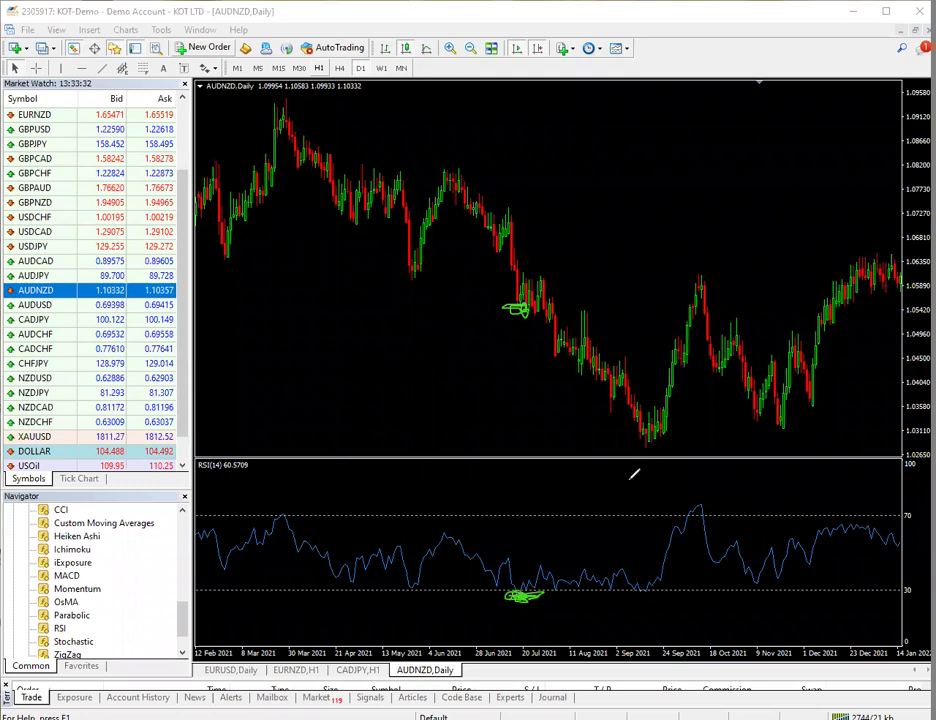
- Circle the July to September 2021 RSI stretch along the 30 level in green, and erase the drawings
mouse_move(670, 578)
left_mouse_down()
mouse_move(542, 577)
mouse_move(523, 587)
mouse_move(594, 603)
mouse_move(646, 592)
mouse_move(658, 578)
mouse_move(582, 559)
mouse_move(520, 579)
mouse_move(655, 578)
left_mouse_up()
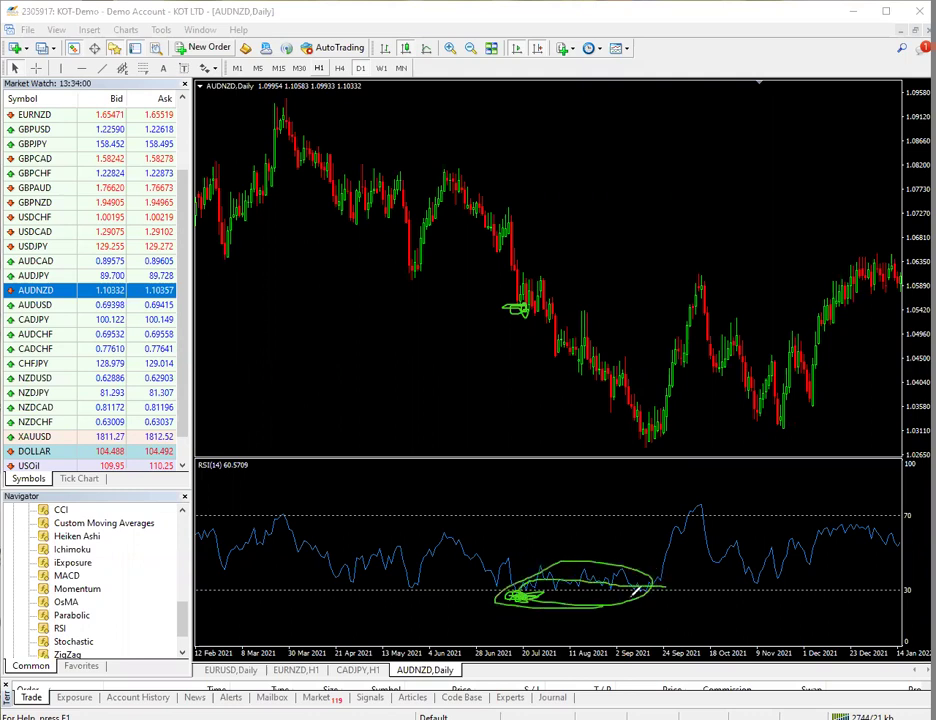
mouse_move(570, 577)
left_mouse_down()
mouse_move(538, 592)
mouse_move(618, 586)
left_mouse_up()
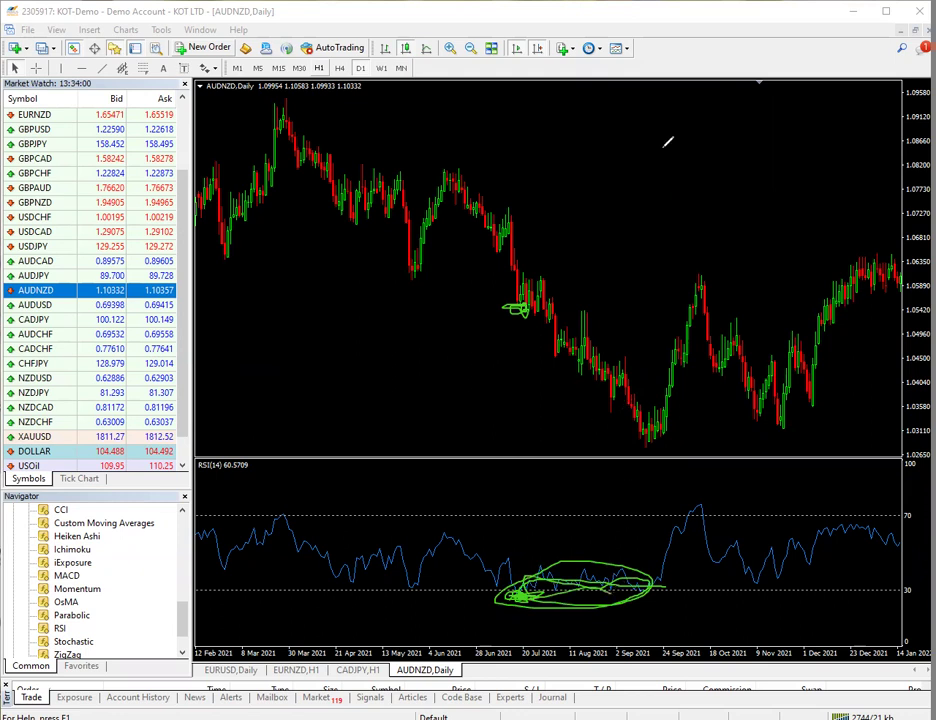
key("e")
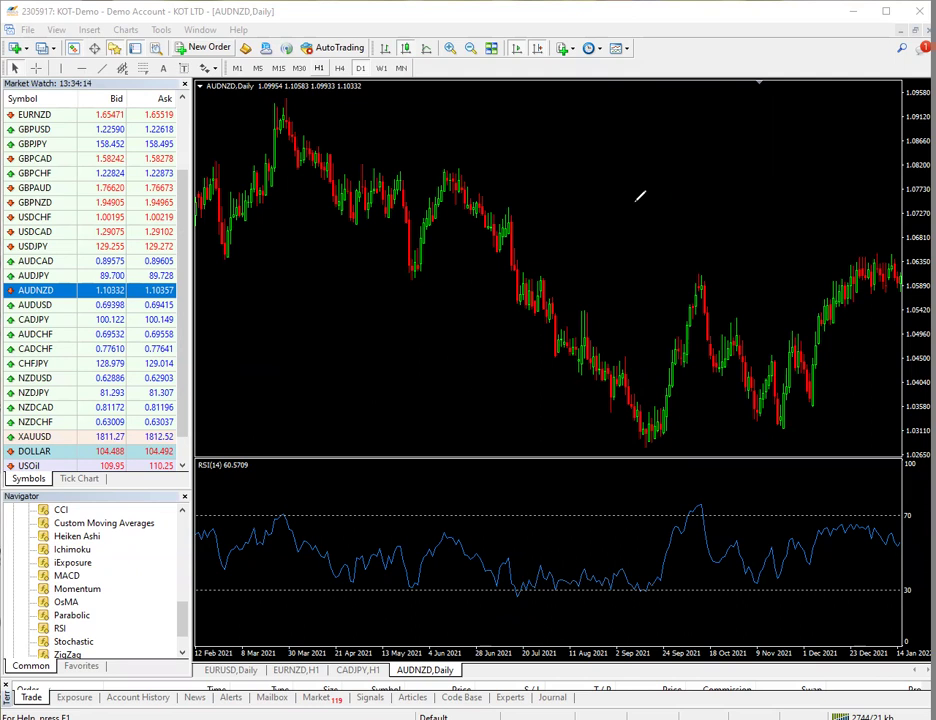
- Inspect the decline after the October 2021 peak and measure the fall from February to the March 2022 low with the crosshair
left_click_drag(760, 320, 414, 327)
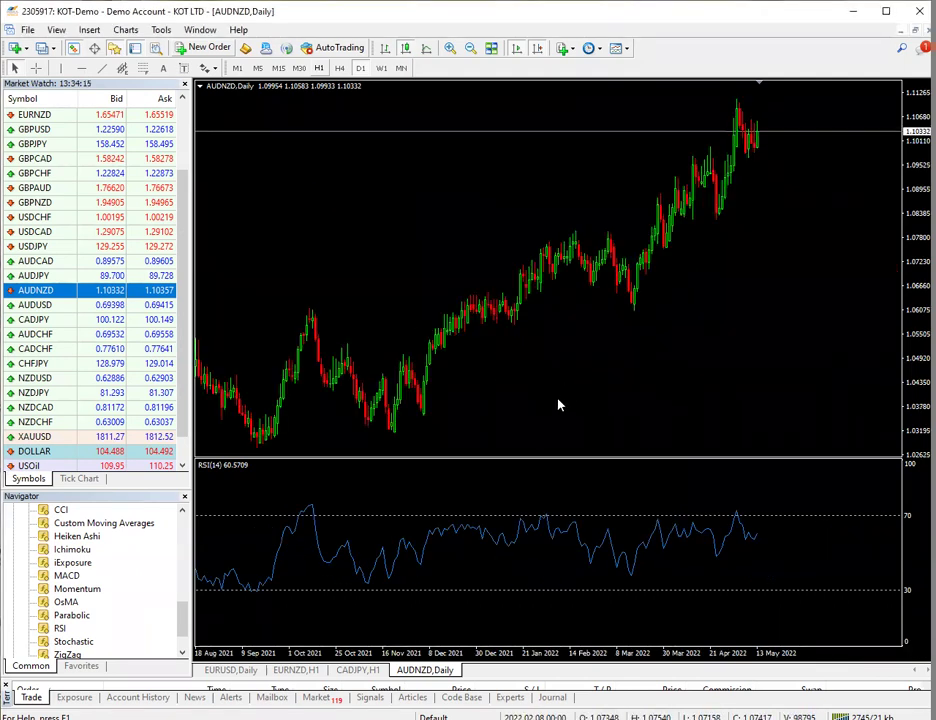
left_click(36, 67)
left_click(337, 289)
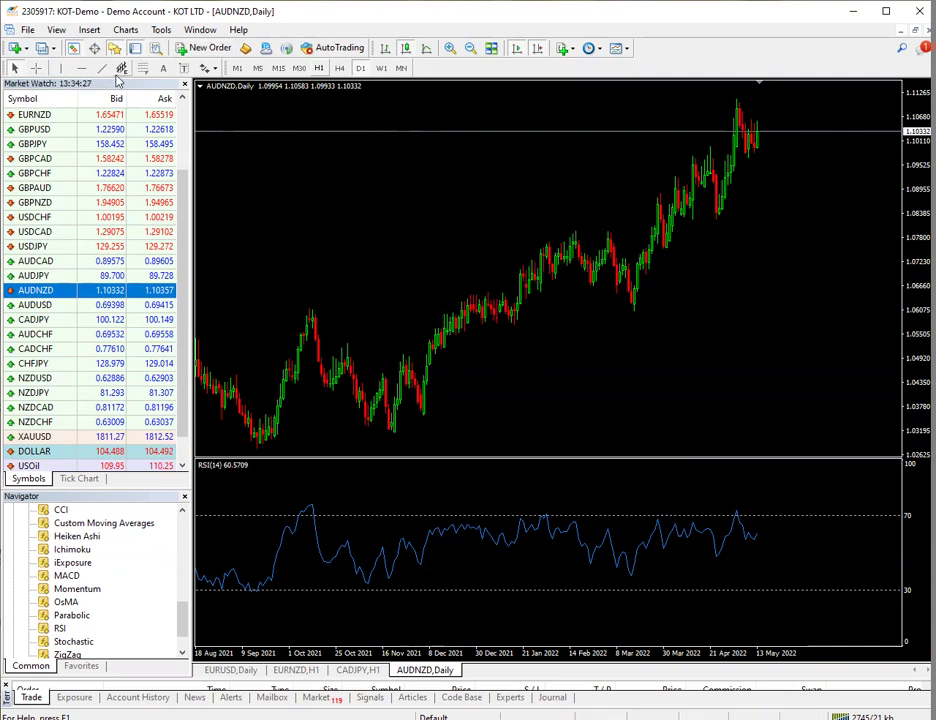
left_click(36, 67)
left_click_drag(566, 239, 633, 310)
left_click_drag(580, 263, 626, 314)
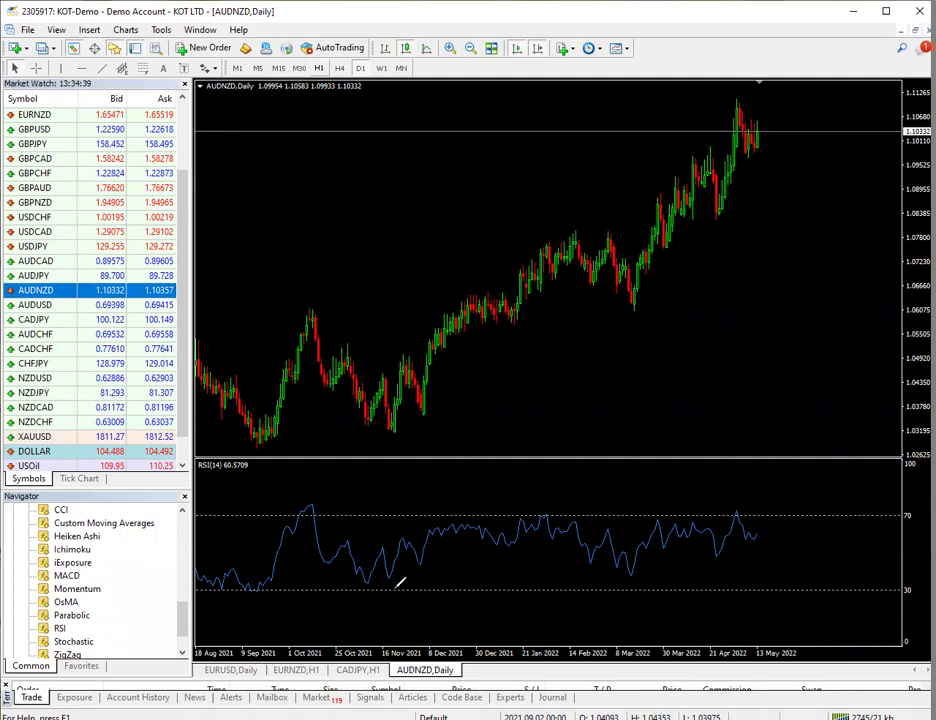
- Mark the November 2021 and March 2022 RSI lows near the 30 level in green
left_click_drag(399, 582, 413, 598)
left_click_drag(658, 588, 631, 578)
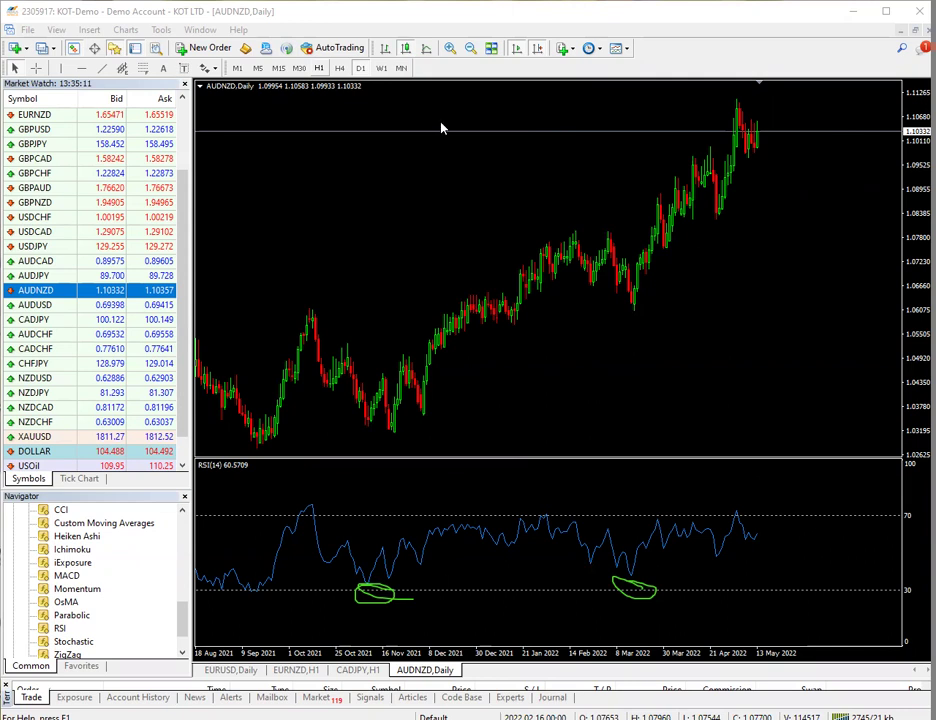
- Load GBPCAD on the chart and mark its December 2021 and February 2022 RSI peaks near 70 and the price downtrend in green
left_click_drag(90, 158, 511, 211)
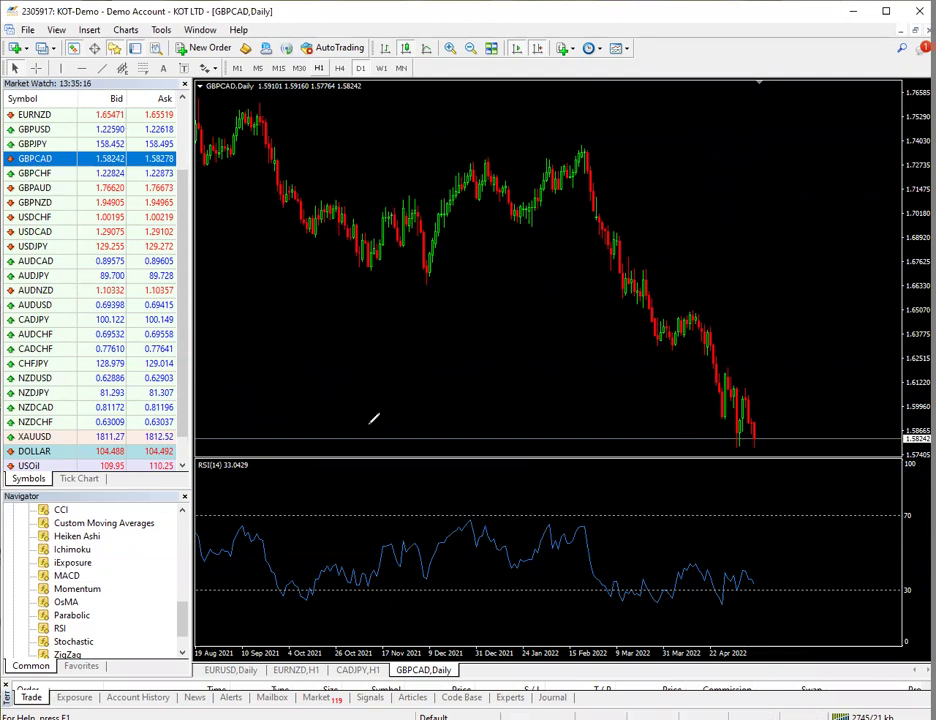
mouse_move(478, 503)
left_mouse_down()
mouse_move(492, 511)
mouse_move(476, 508)
left_mouse_up()
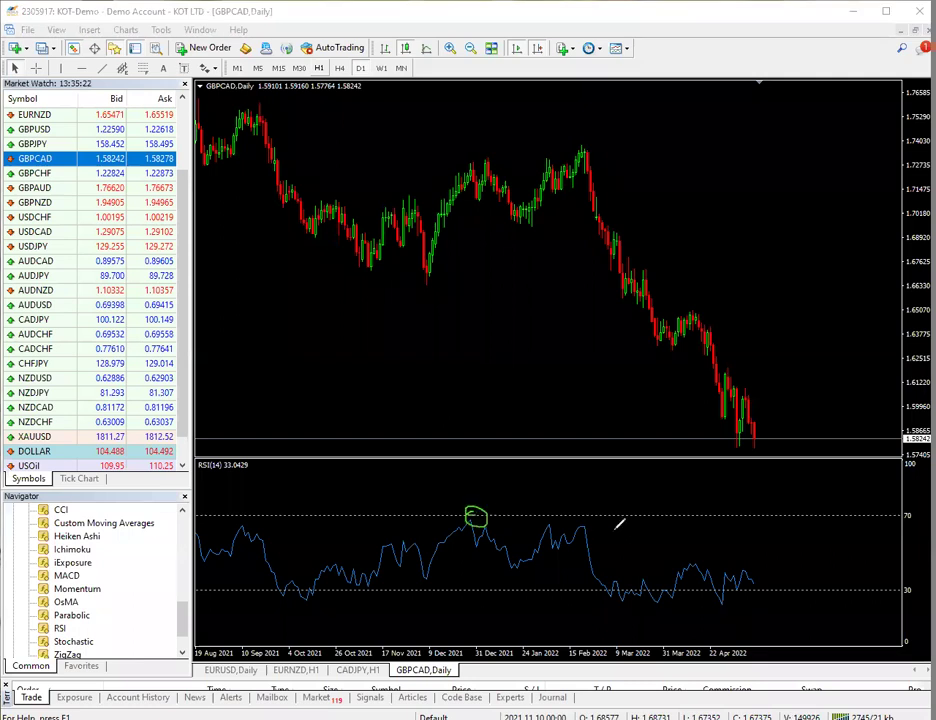
mouse_move(556, 506)
left_mouse_down()
mouse_move(603, 511)
mouse_move(572, 502)
left_mouse_up()
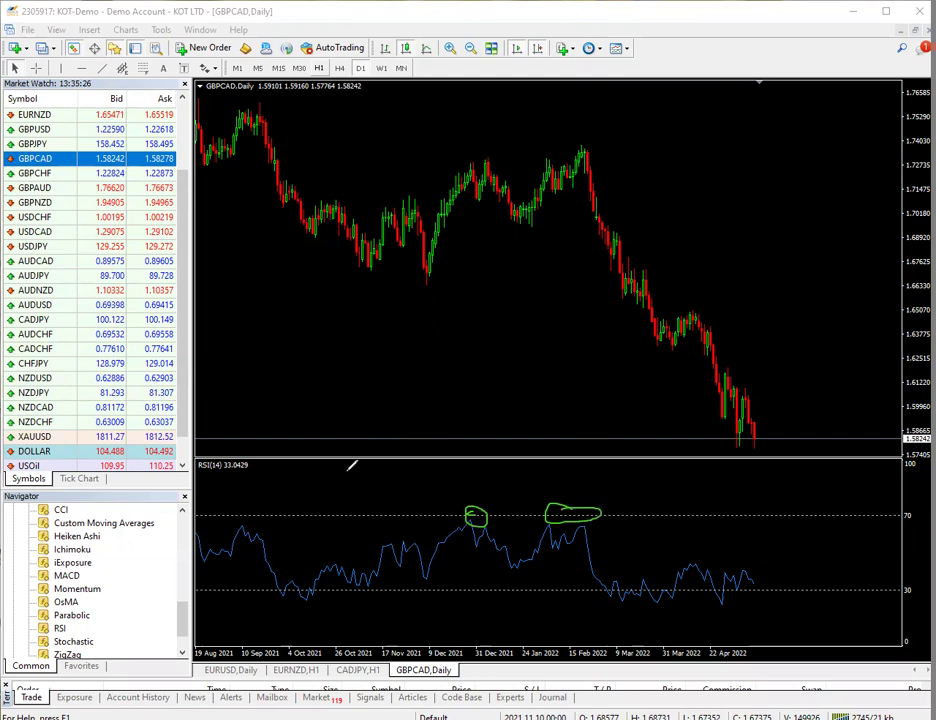
mouse_move(236, 146)
left_mouse_down()
mouse_move(566, 323)
mouse_move(671, 351)
mouse_move(664, 359)
mouse_move(643, 345)
mouse_move(639, 389)
left_mouse_up()
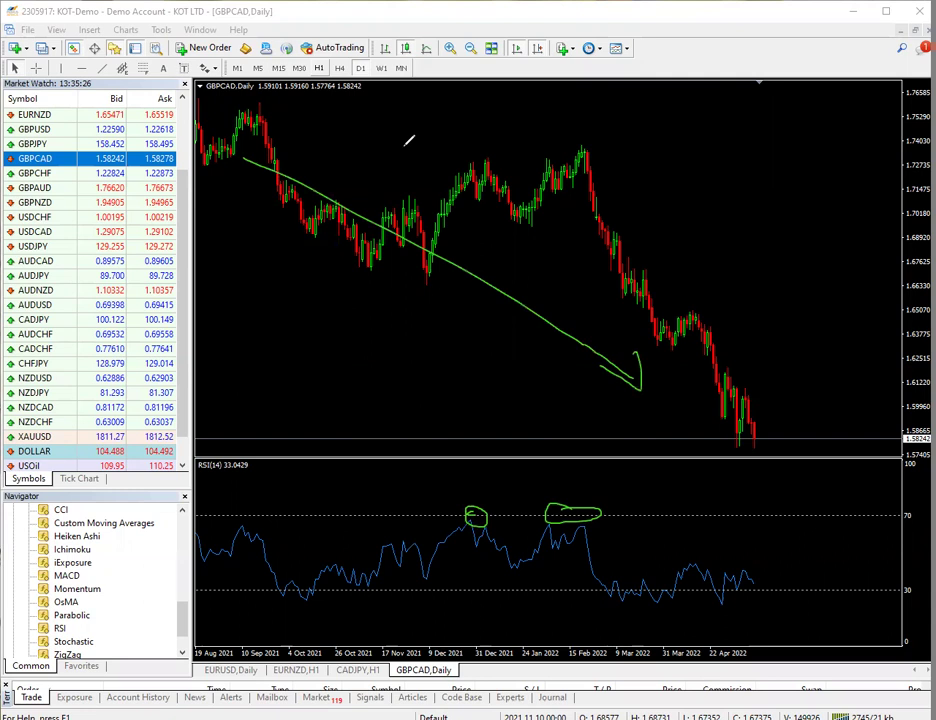
- Replace the drawings with a green mark on the late September 2021 RSI dip below 30, and measure the price fall that follows
key("e")
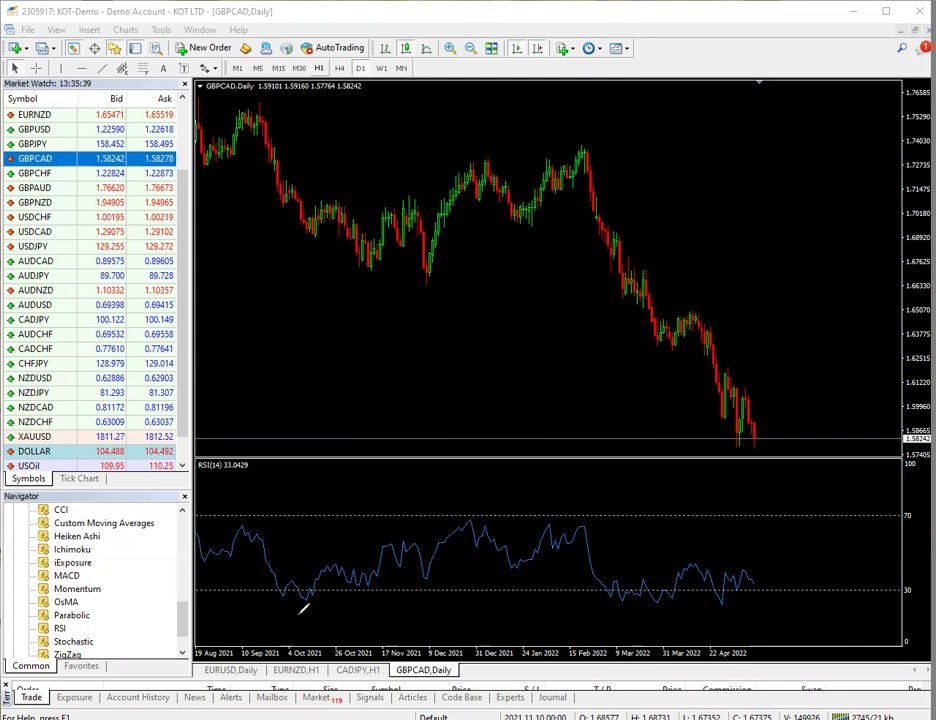
mouse_move(284, 591)
left_mouse_down()
mouse_move(270, 597)
mouse_move(283, 592)
left_mouse_up()
left_click(36, 68)
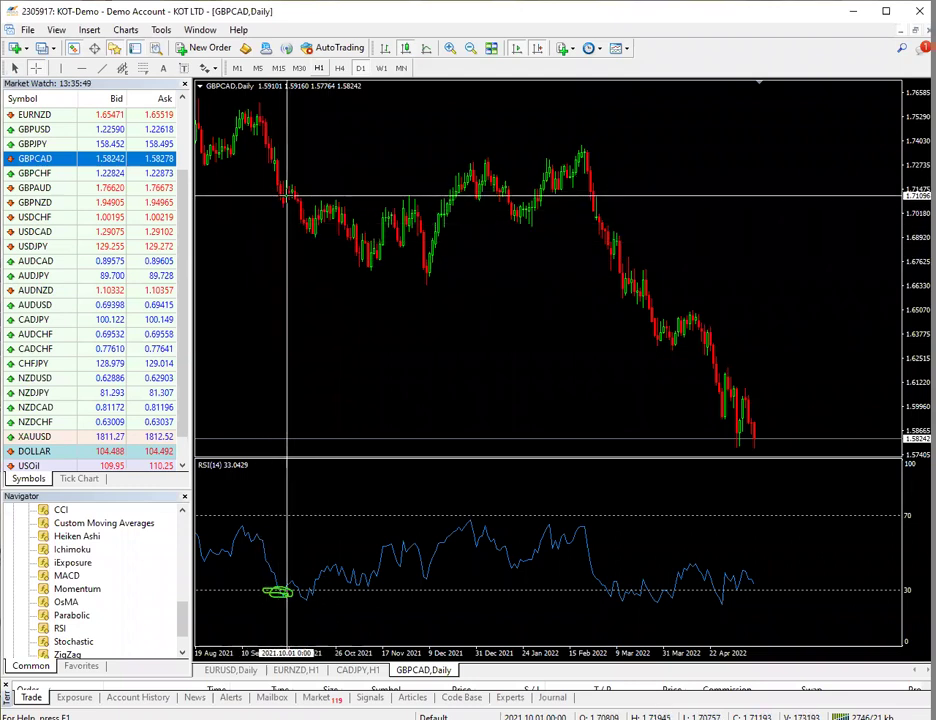
left_click_drag(282, 195, 366, 269)
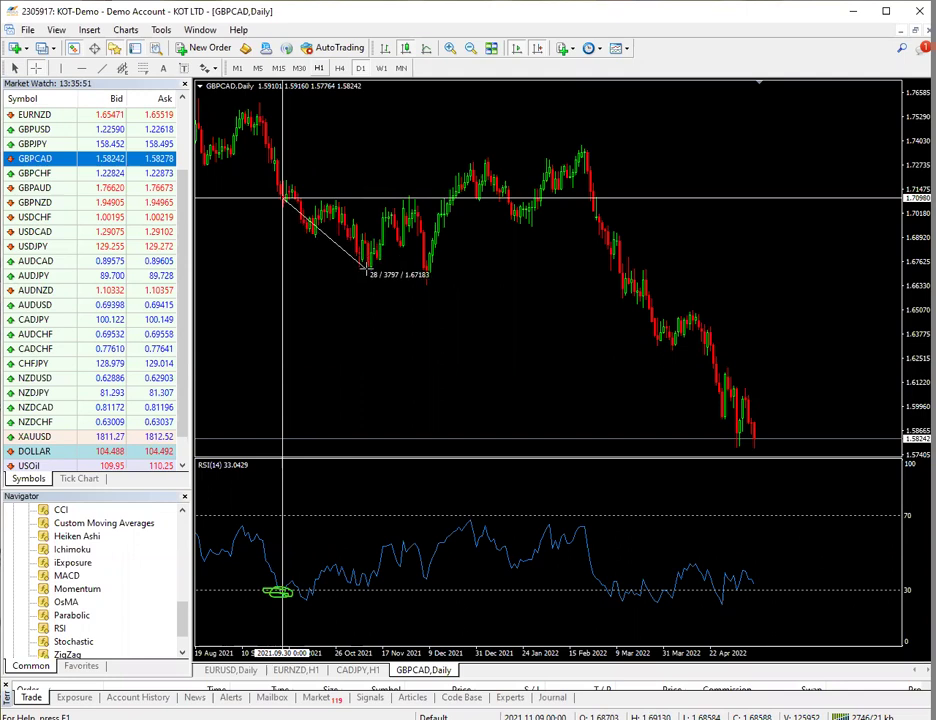
left_click_drag(366, 269, 441, 300)
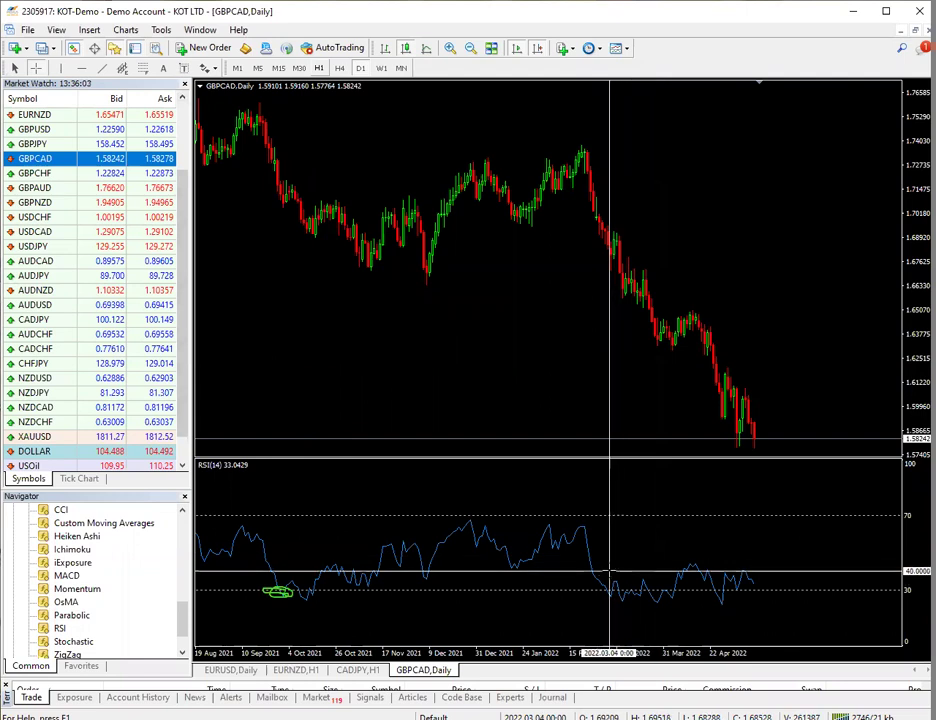
- Measure the price fall from the March 2022 RSI break below 30 to the May 2022 low, and erase the drawings
mouse_move(614, 590)
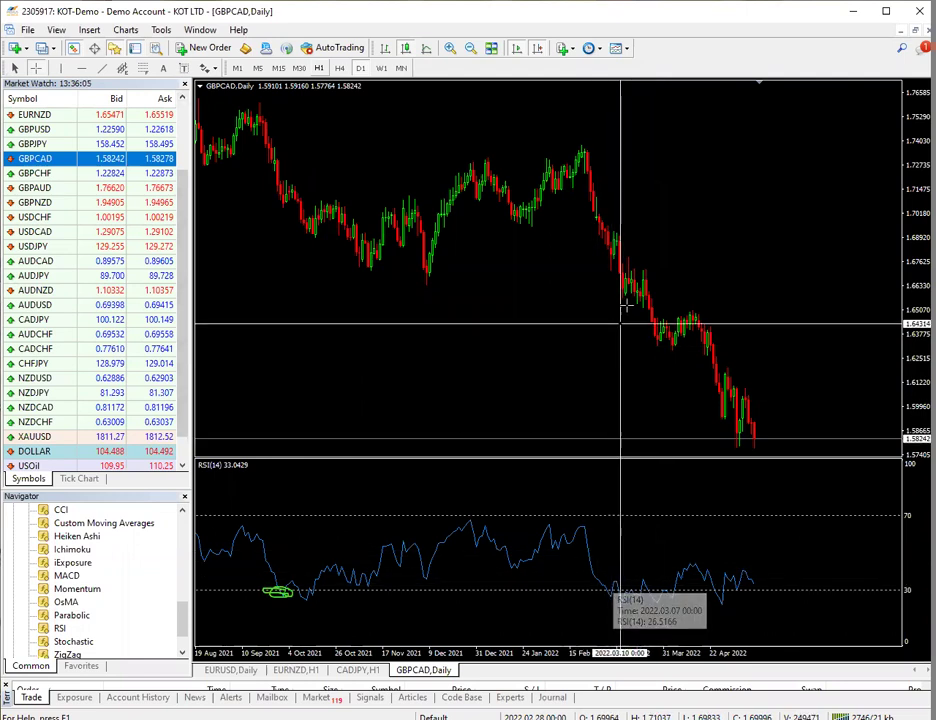
mouse_move(612, 254)
left_mouse_down()
mouse_move(613, 232)
mouse_move(740, 443)
left_mouse_up()
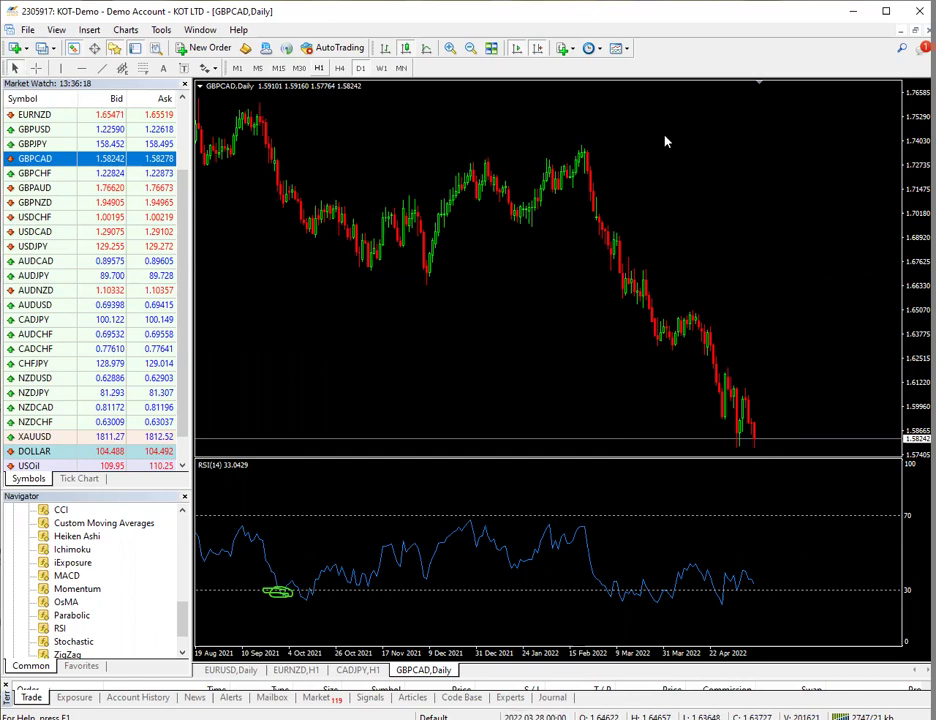
key("Escape")
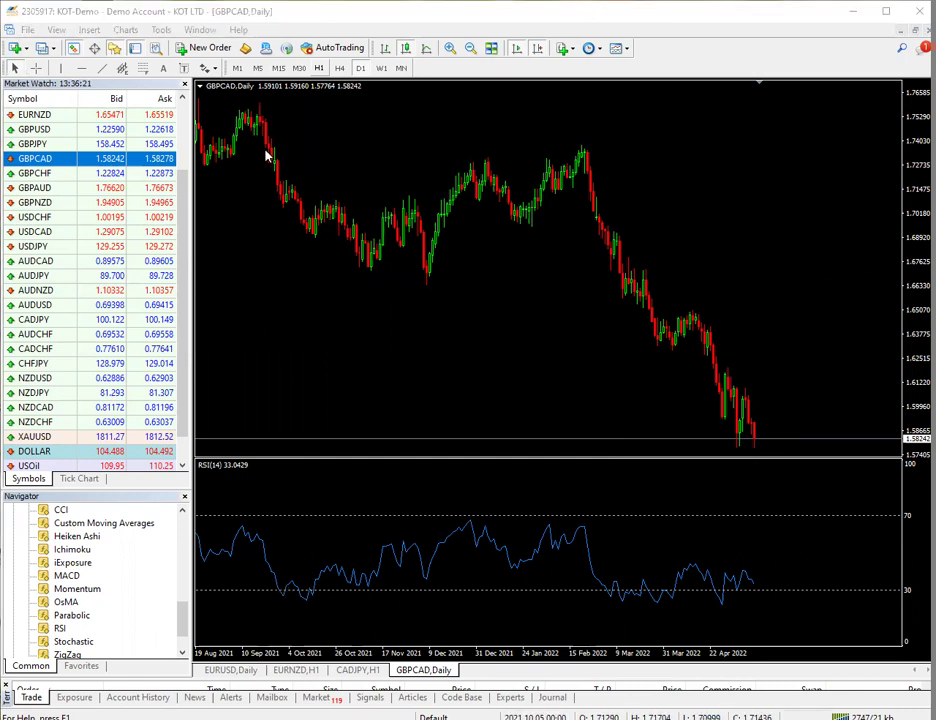